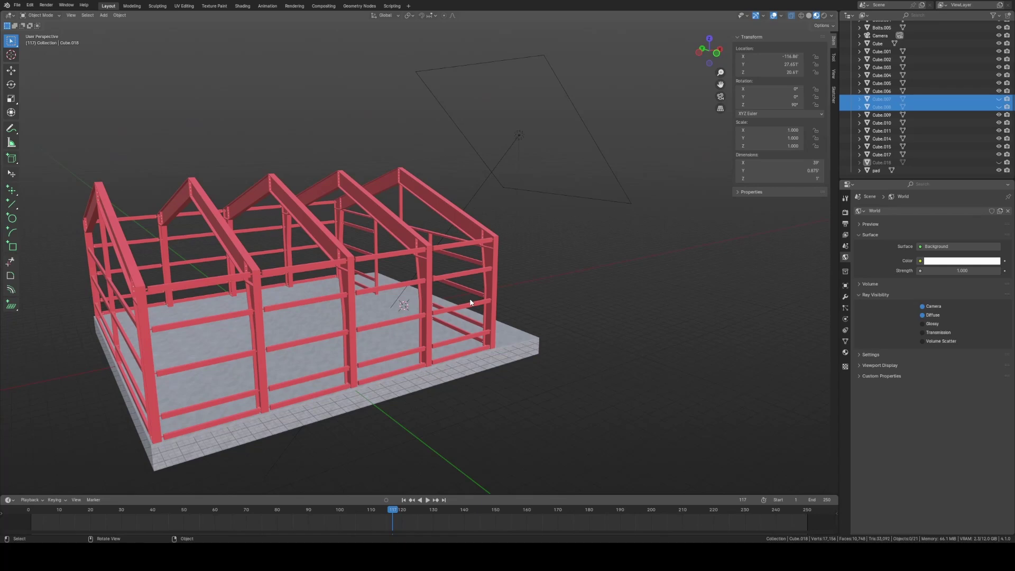
# - Add a cube mesh on the concrete slab inside the steel building frame
pyautogui.moveTo(470, 303); pyautogui.dragTo(197, 97, button='middle')
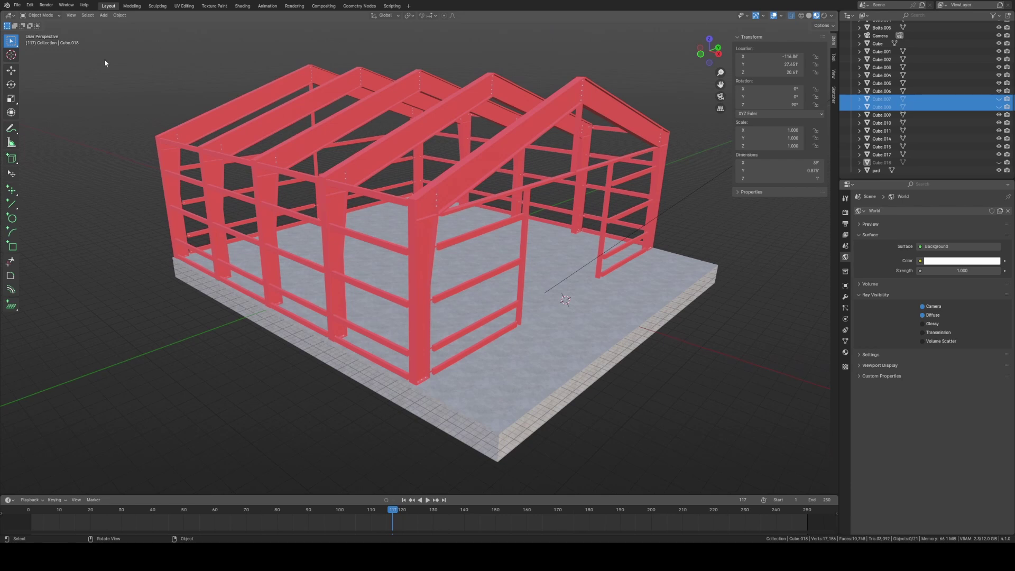
pyautogui.moveTo(574, 336); pyautogui.dragTo(364, 174, button='middle')
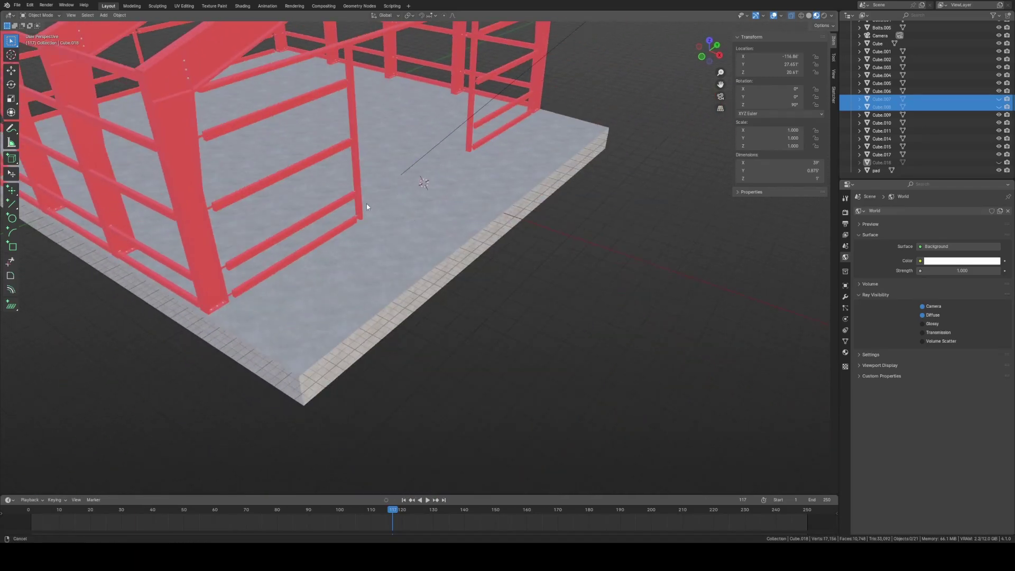
pyautogui.keyDown('shift'); pyautogui.moveTo(367, 209); pyautogui.dragTo(483, 254, button='middle'); pyautogui.keyUp('shift')
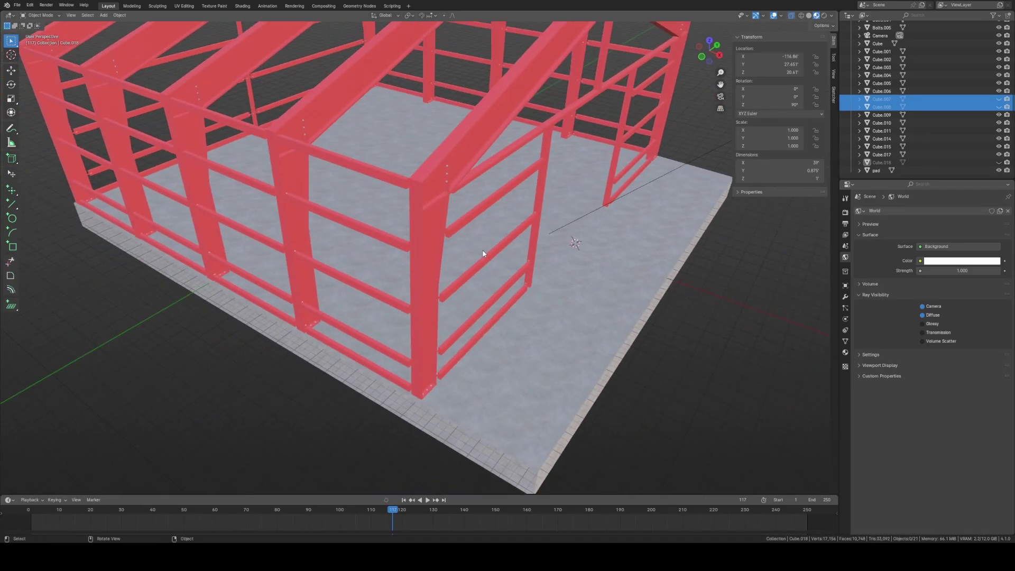
pyautogui.click(103, 16)
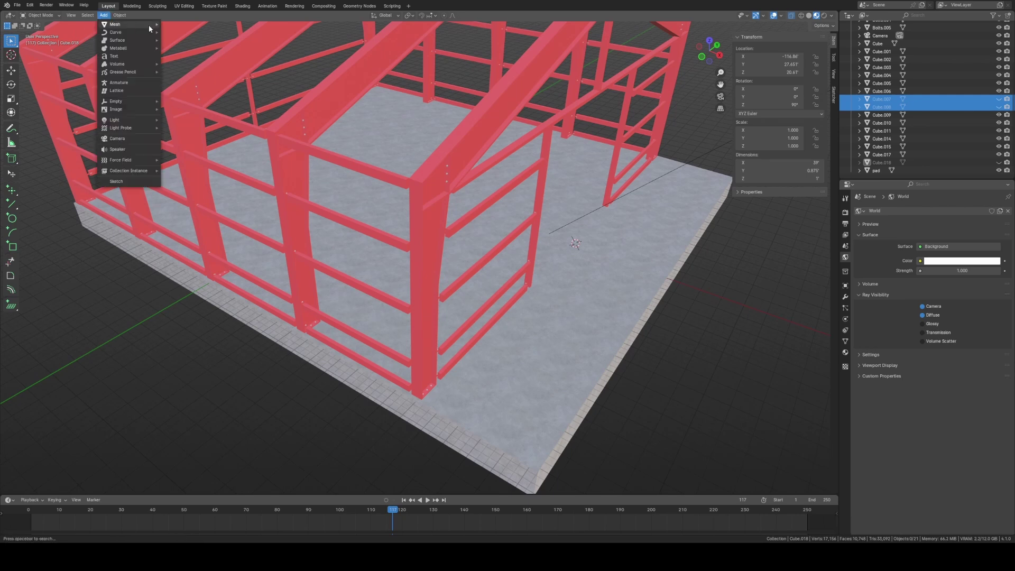
pyautogui.click(104, 15)
pyautogui.moveTo(120, 28)
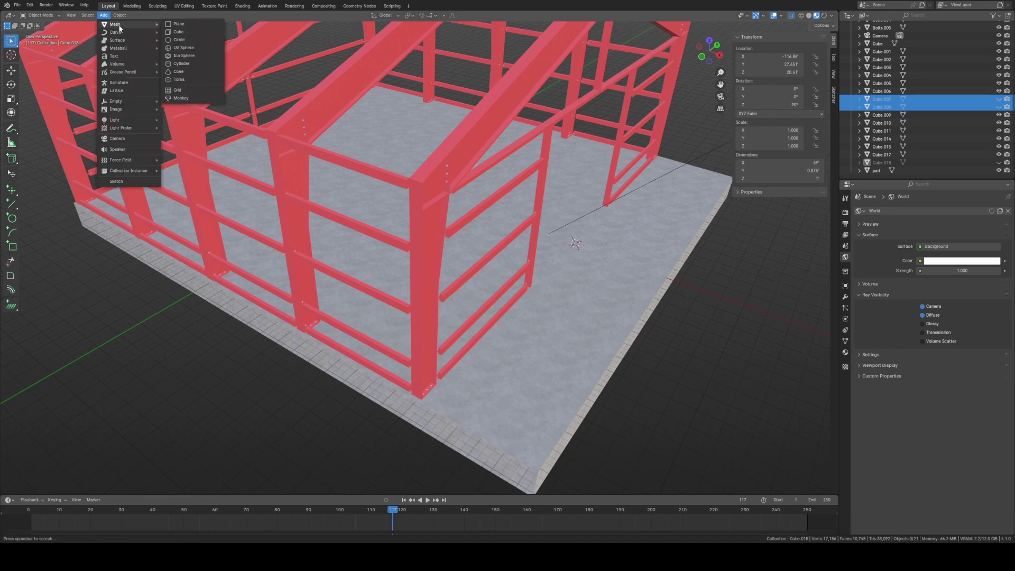
pyautogui.click(178, 32)
# - Set the new cube's Y dimension to 4 ft and its X dimension to 0.125 in to make a thin sheet
pyautogui.moveTo(534, 219); pyautogui.dragTo(448, 214, button='middle')
pyautogui.scroll(4, 448, 213)
pyautogui.scroll(5, 448, 214)
pyautogui.keyDown('shift'); pyautogui.moveTo(389, 164); pyautogui.dragTo(495, 249, button='middle'); pyautogui.keyUp('shift')
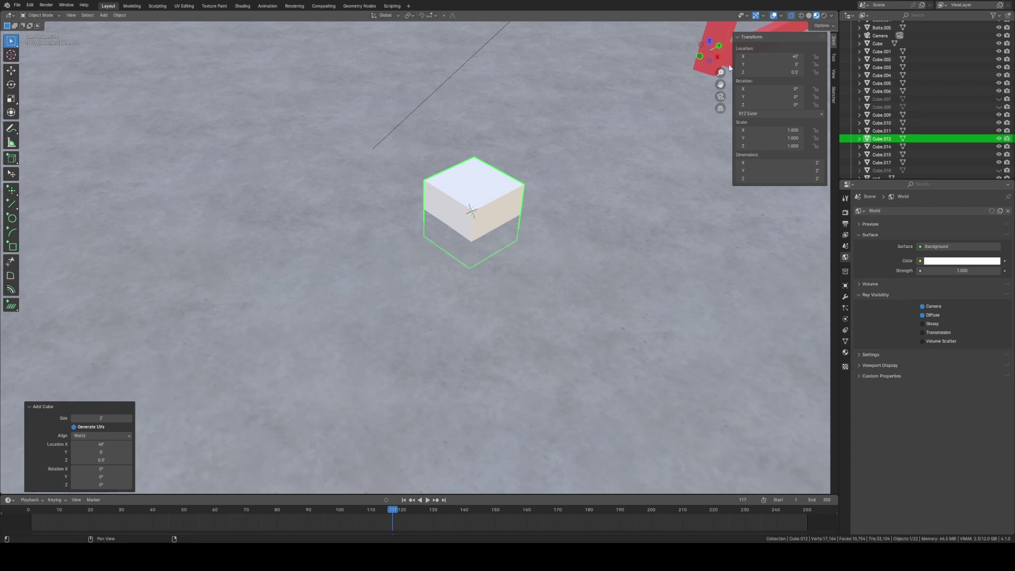
pyautogui.click(770, 171)
pyautogui.write('4')
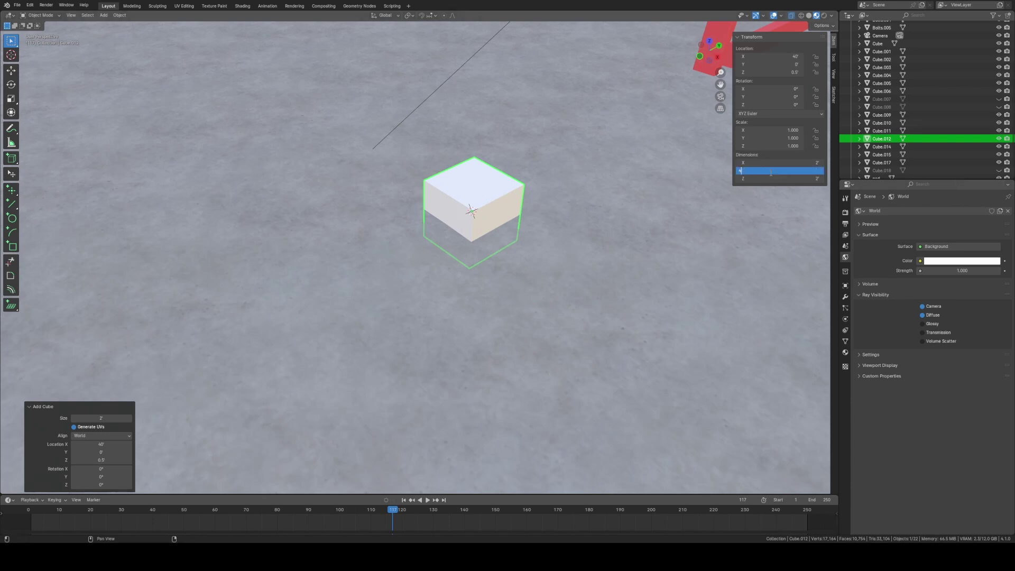
pyautogui.press('Return')
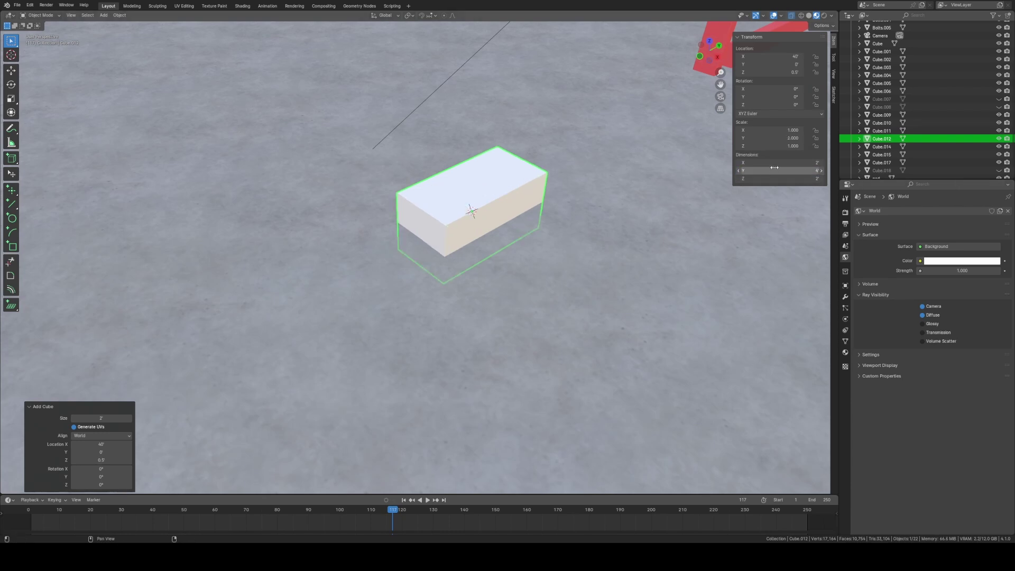
pyautogui.click(781, 179)
pyautogui.press('Return')
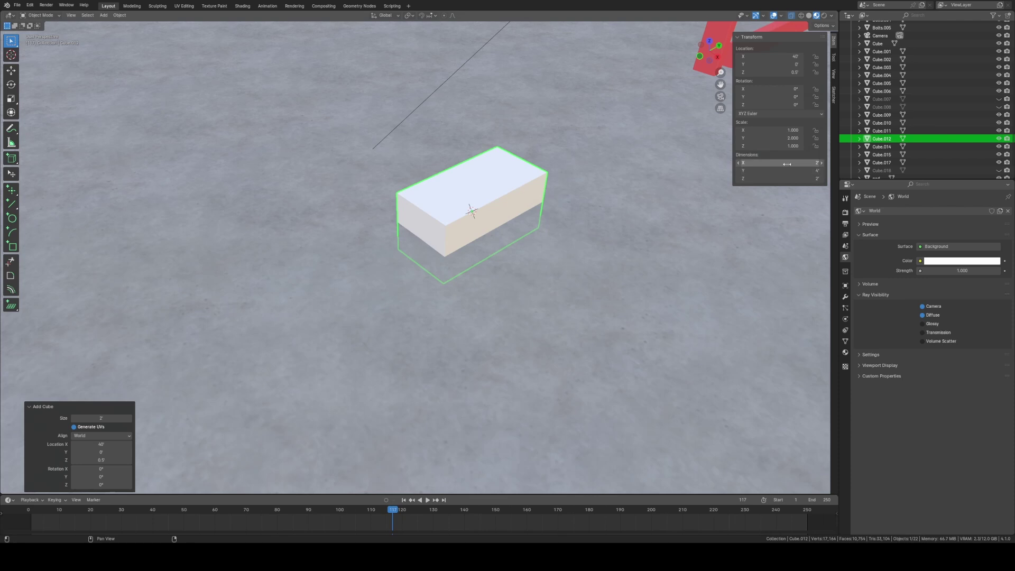
pyautogui.click(771, 163)
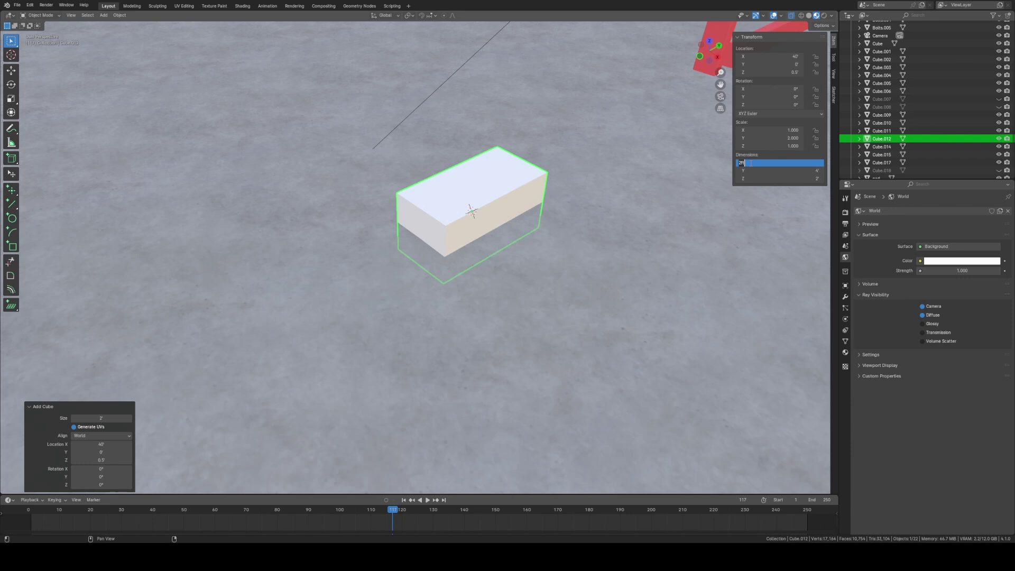
pyautogui.write("0.125'")
pyautogui.press('Return')
pyautogui.scroll(-8, 602, 180)
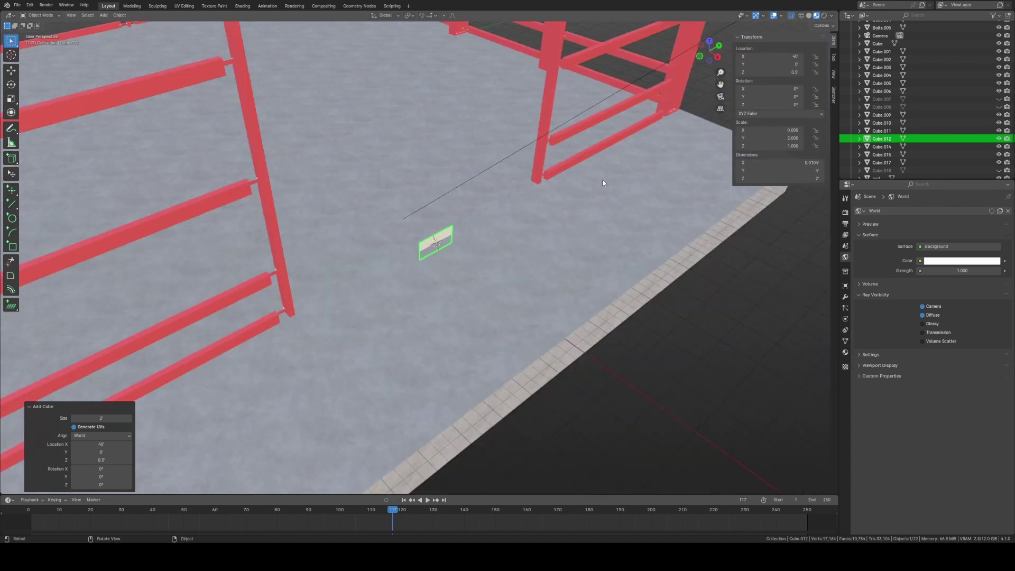
# - Raise the thin panel about 4.38 ft along Z and set its Z dimension to 4 ft
pyautogui.scroll(2, 458, 244)
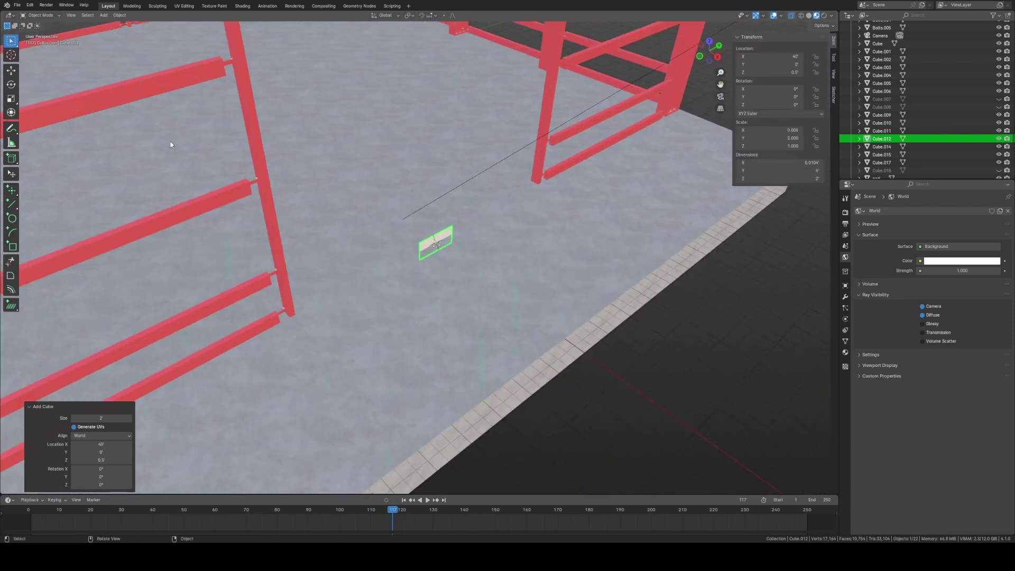
pyautogui.click(11, 70)
pyautogui.moveTo(438, 218); pyautogui.dragTo(440, 186)
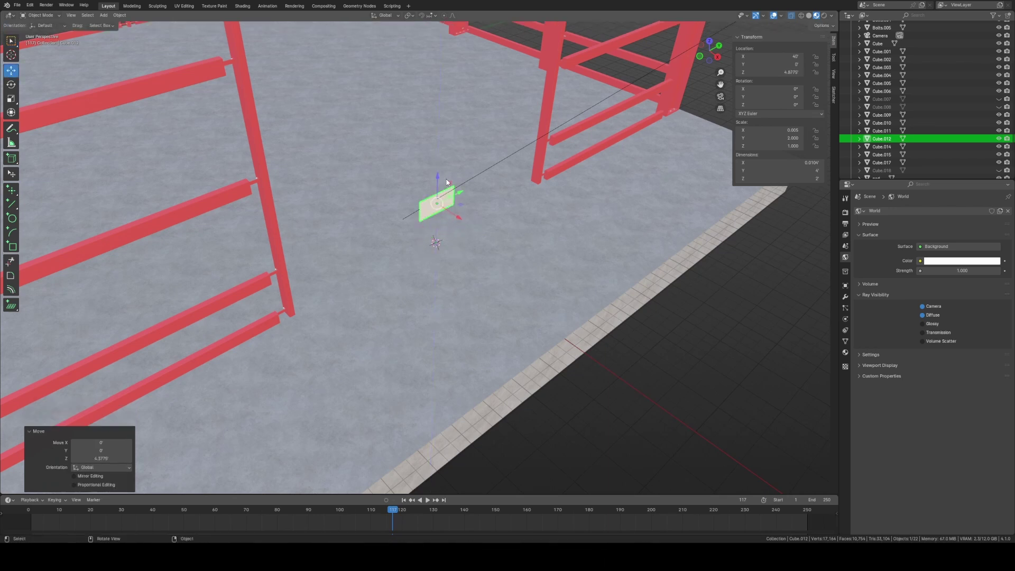
pyautogui.moveTo(440, 186); pyautogui.dragTo(548, 179, button='middle')
pyautogui.click(803, 178)
pyautogui.write('4')
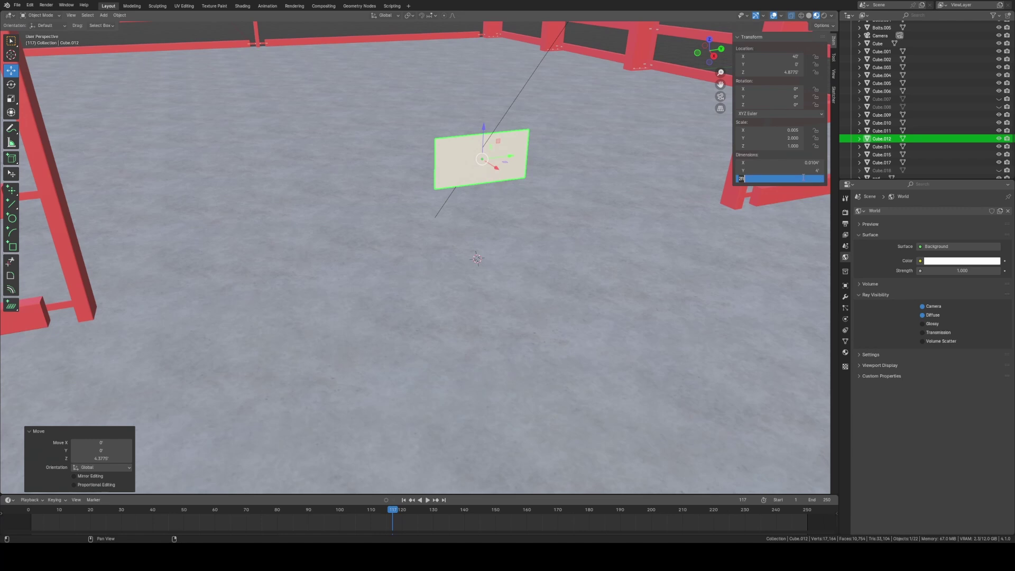
pyautogui.press('Return')
# - Apply the panel's rotation and scale
pyautogui.moveTo(608, 170); pyautogui.dragTo(555, 203, button='middle')
pyautogui.hotkey('ctrl', 'a')
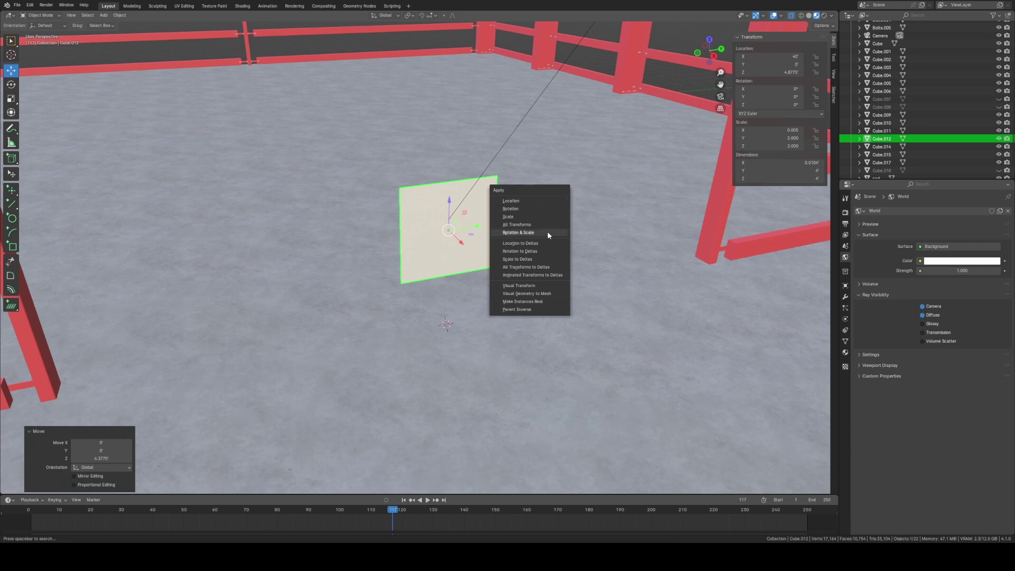
pyautogui.click(512, 234)
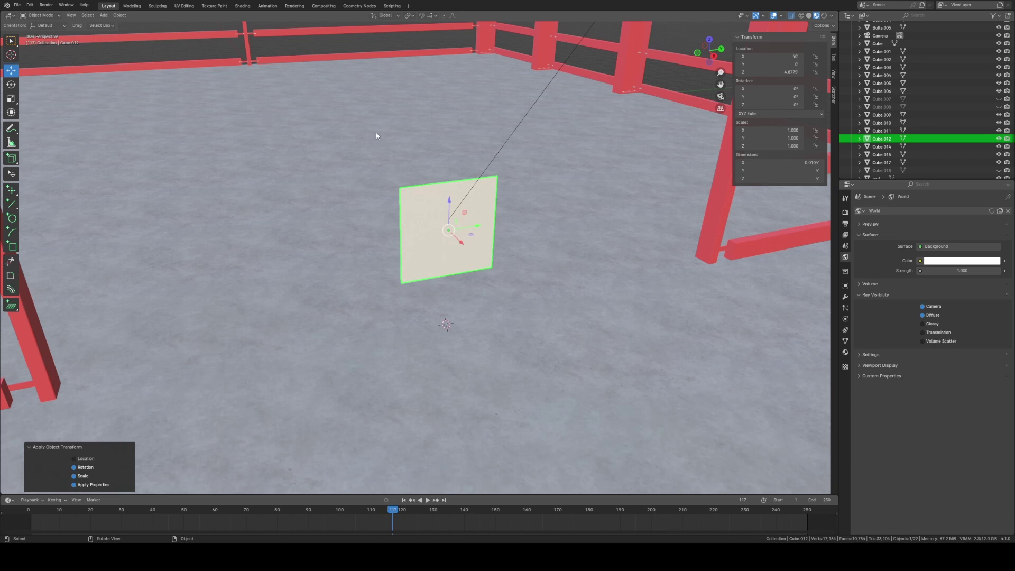
# - Select the panel's bottom edges in Edit Mode and snap the 3D cursor to the selection
pyautogui.press('Tab')
pyautogui.click(482, 310)
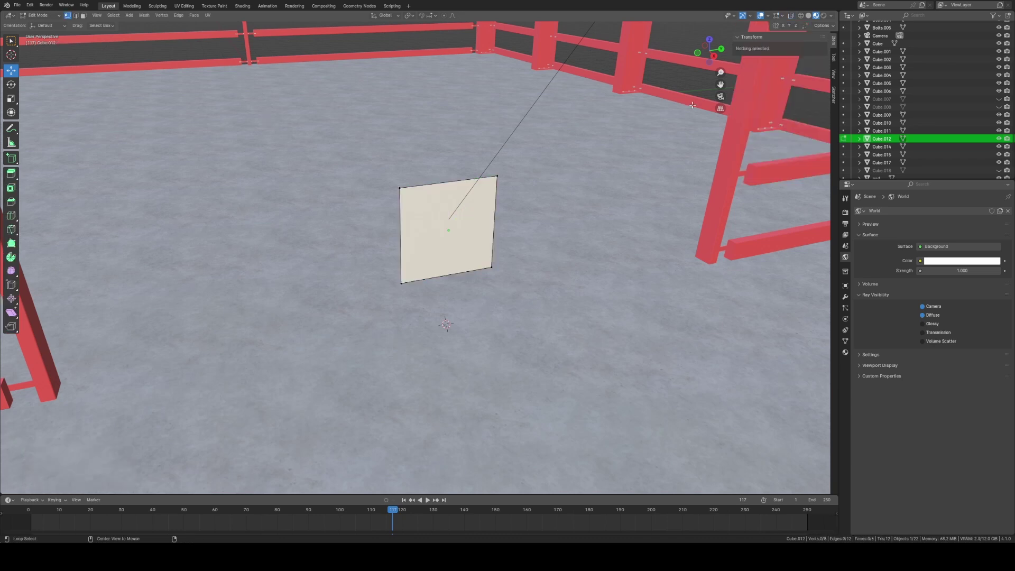
pyautogui.click(76, 16)
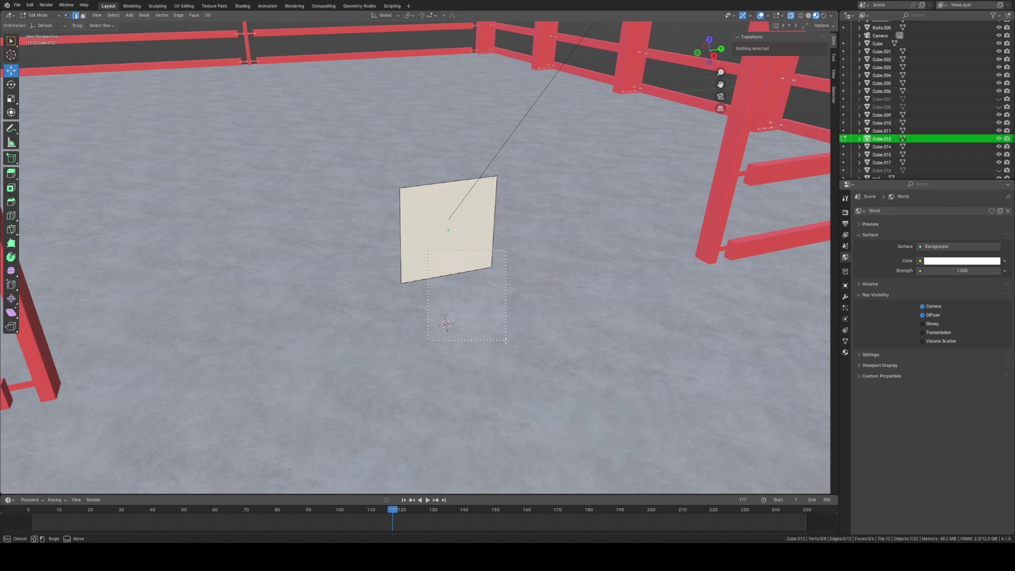
pyautogui.click(458, 294)
pyautogui.moveTo(443, 275)
pyautogui.mouseDown(button='middle')
pyautogui.moveTo(405, 287)
pyautogui.moveTo(449, 279)
pyautogui.mouseUp(button='middle')
pyautogui.scroll(5, 410, 291)
pyautogui.keyDown('shift'); pyautogui.click(737, 170); pyautogui.keyUp('shift')
pyautogui.moveTo(721, 211); pyautogui.dragTo(709, 217, button='middle')
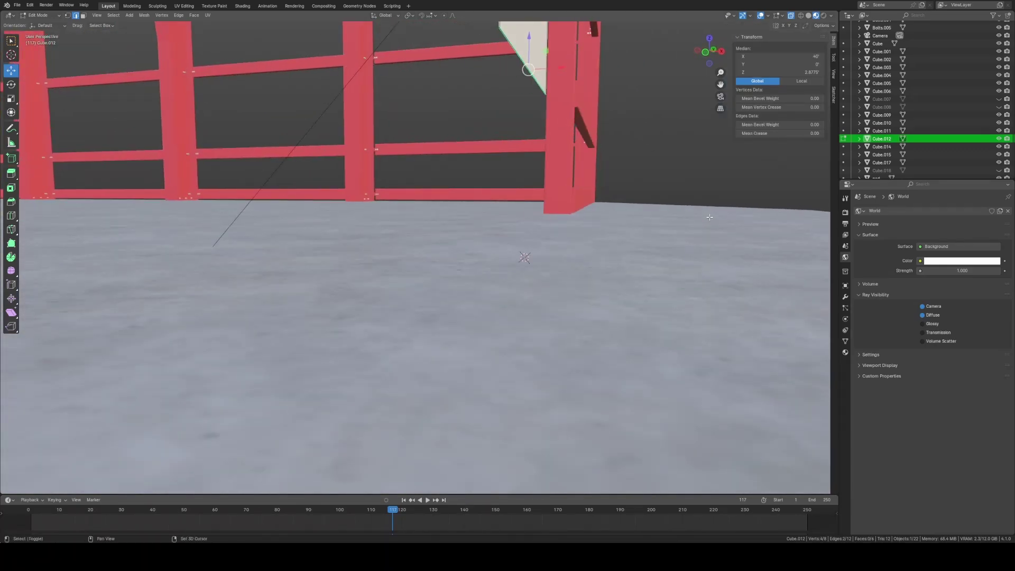
pyautogui.hotkey('shift', 's')
pyautogui.press('2')
# - Return to Object Mode and set the panel's origin to the 3D cursor at its bottom edge
pyautogui.press('Tab')
pyautogui.rightClick(550, 67)
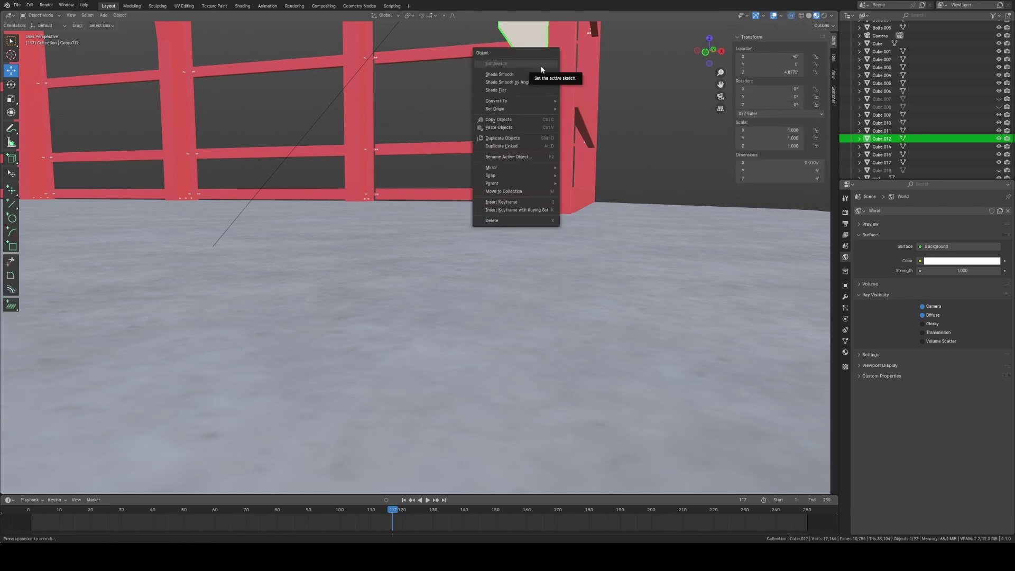
pyautogui.moveTo(525, 108)
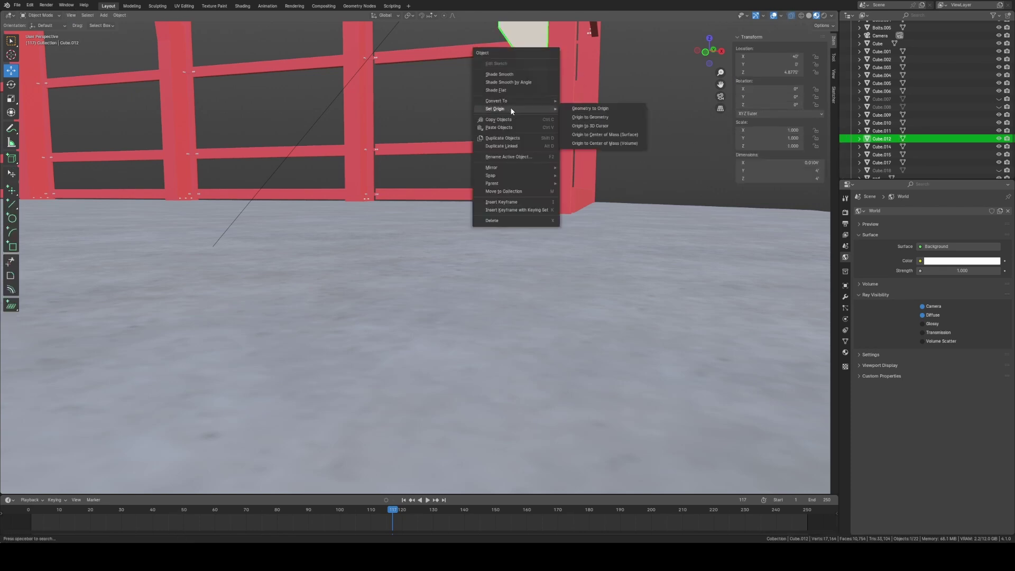
pyautogui.click(585, 124)
# - Move the panel about 1.93 ft along the X axis
pyautogui.moveTo(583, 120); pyautogui.dragTo(512, 210, button='middle')
pyautogui.scroll(5, 574, 164)
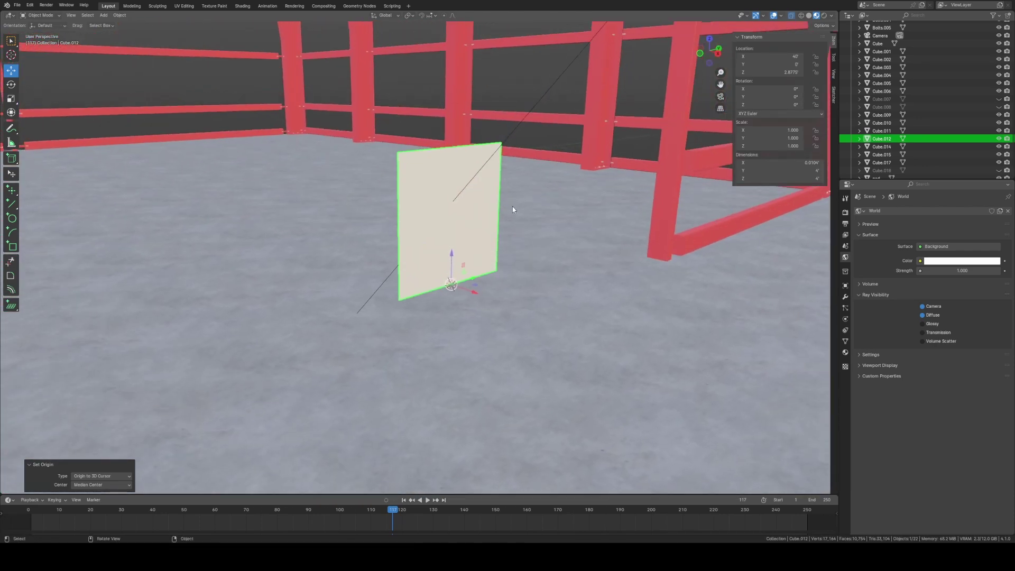
pyautogui.click(478, 180)
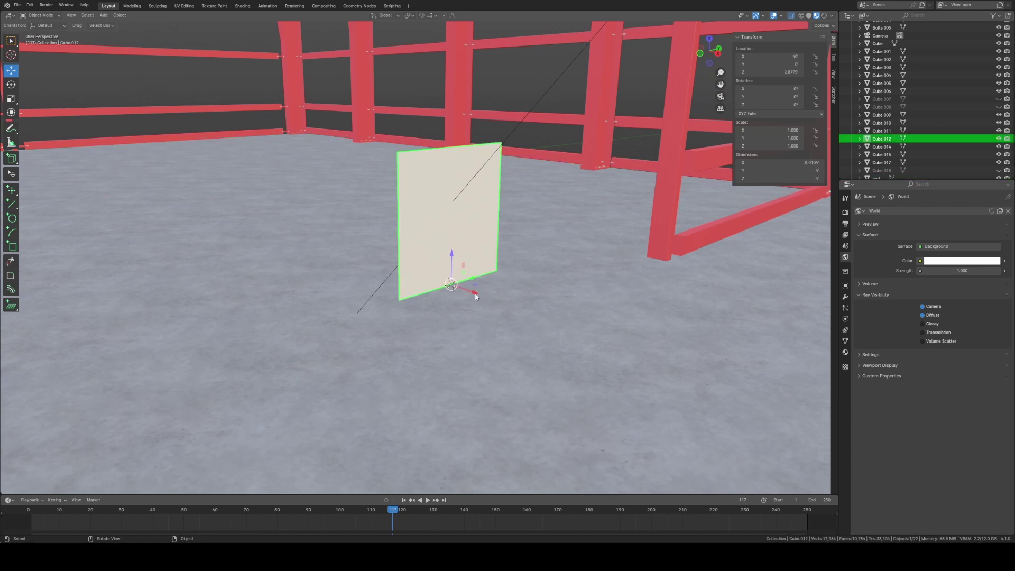
pyautogui.moveTo(475, 293); pyautogui.dragTo(531, 292)
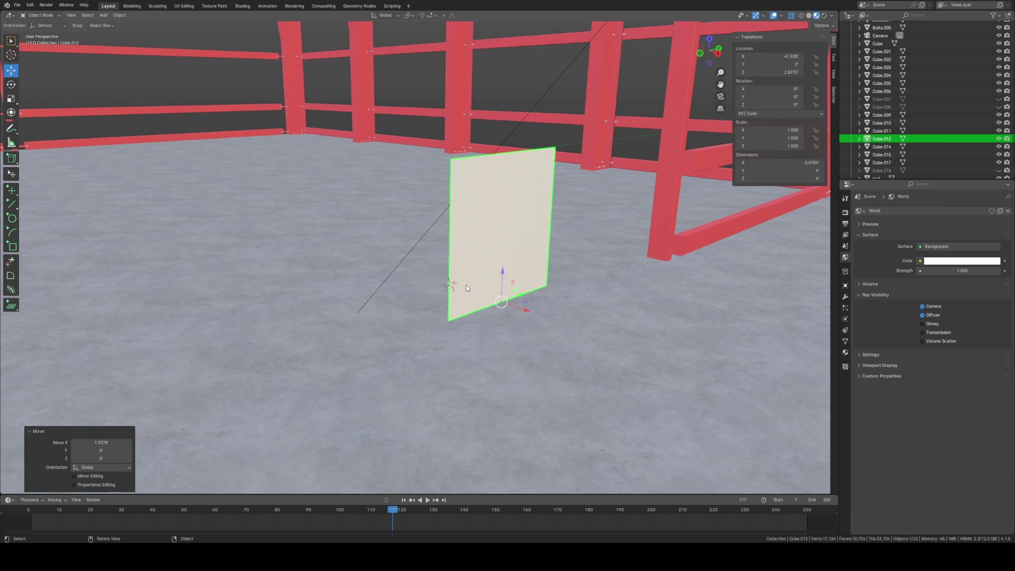
# - Select the pad's upper edge along the door opening in Edit Mode and snap the 3D cursor to it
pyautogui.scroll(-7, 561, 291)
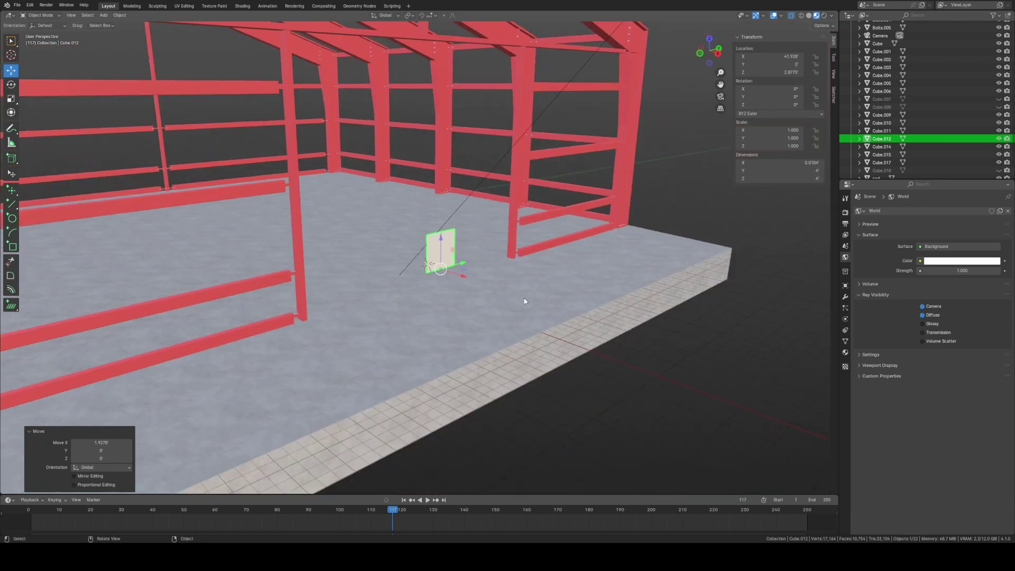
pyautogui.click(524, 297)
pyautogui.moveTo(528, 268); pyautogui.dragTo(526, 288, button='middle')
pyautogui.press('Tab')
pyautogui.keyDown('shift'); pyautogui.moveTo(445, 350); pyautogui.dragTo(585, 303, button='middle'); pyautogui.keyUp('shift')
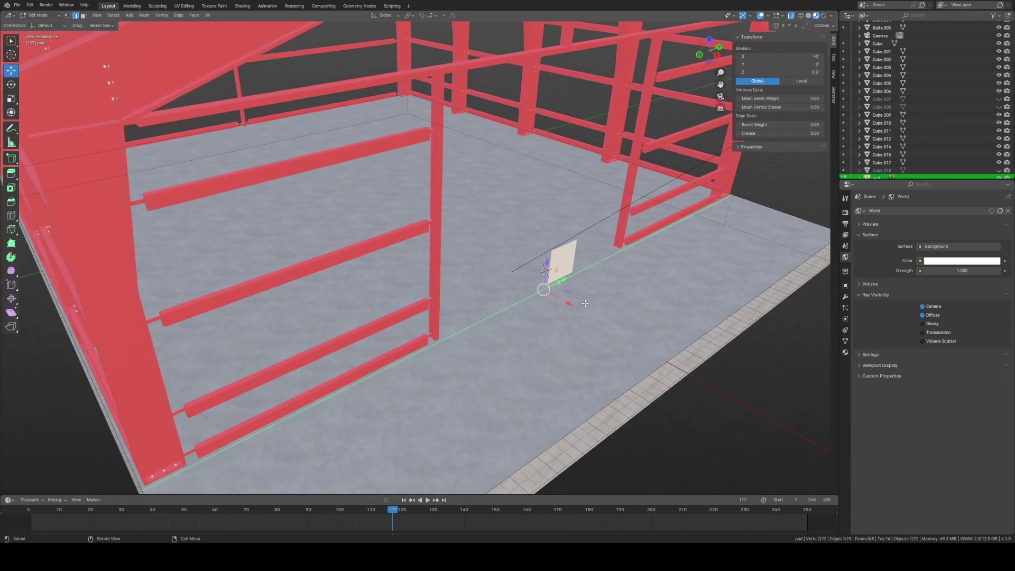
pyautogui.hotkey('shift', 's')
pyautogui.press('2')
pyautogui.press('Tab')
# - Snap the panel to the 3D cursor on the pad's edge
pyautogui.click(563, 263)
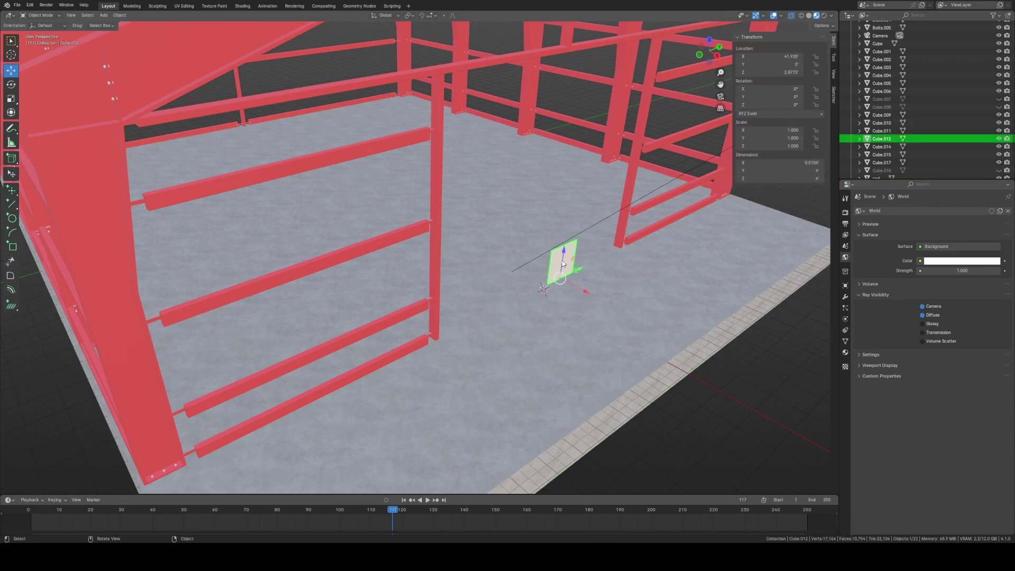
pyautogui.rightClick(563, 262)
pyautogui.rightClick(554, 322)
pyautogui.moveTo(550, 323)
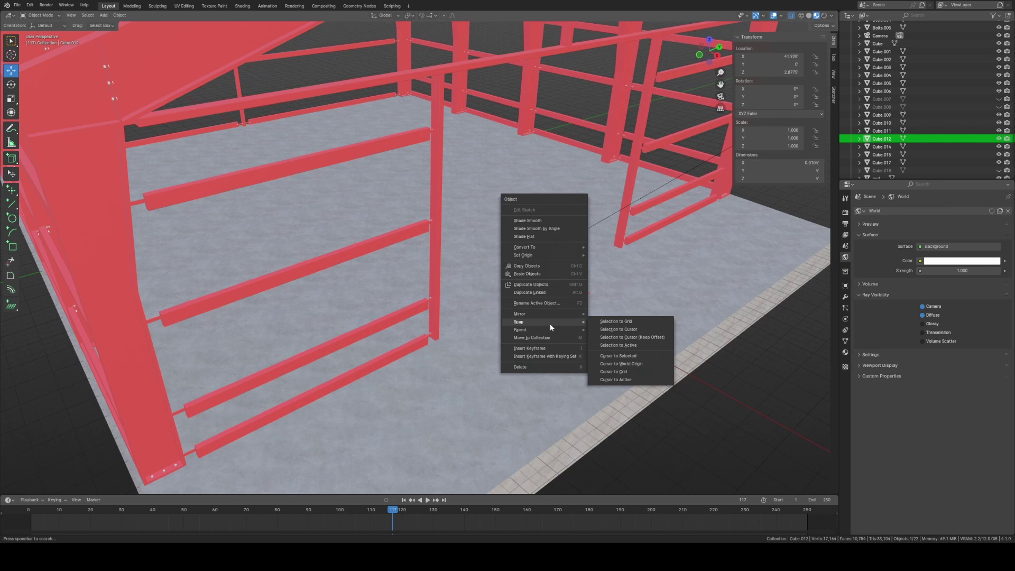
pyautogui.click(618, 329)
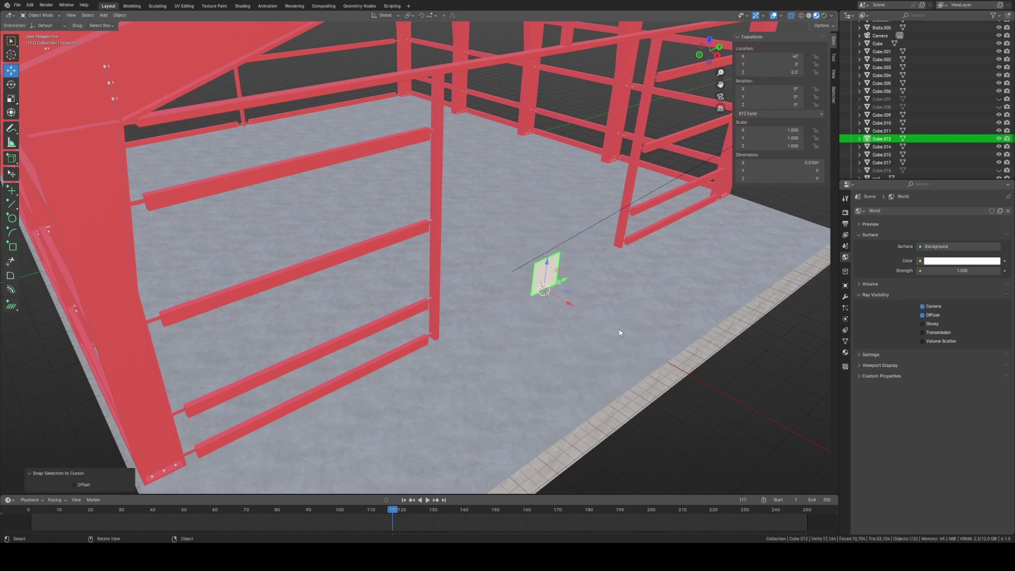
# - Slide the panel along Y to about -16.77 ft so that it sits against the door post
pyautogui.keyDown('shift'); pyautogui.moveTo(558, 296); pyautogui.dragTo(511, 310, button='middle'); pyautogui.keyUp('shift')
pyautogui.moveTo(526, 287); pyautogui.dragTo(415, 331)
pyautogui.click(717, 56)
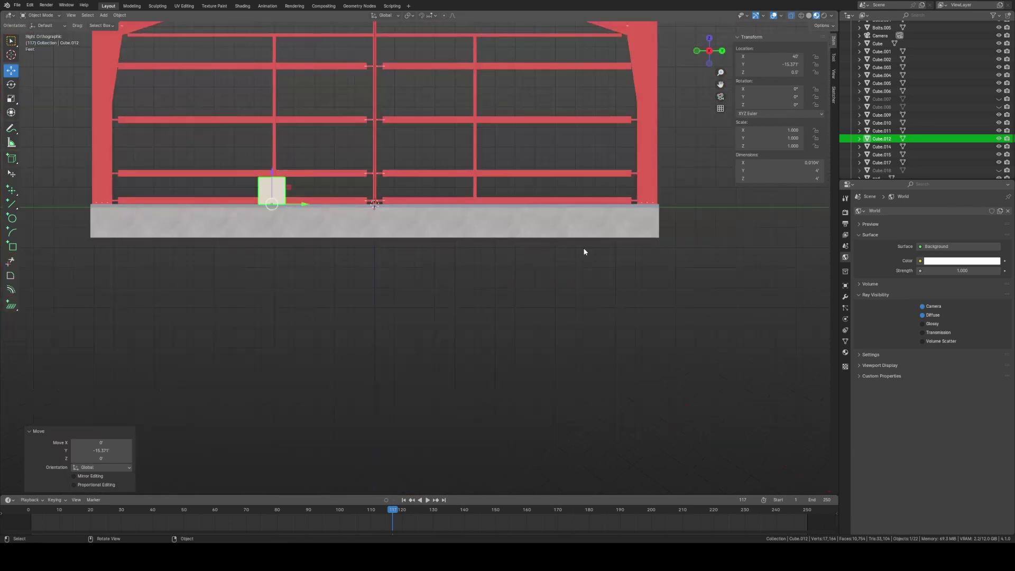
pyautogui.keyDown('shift'); pyautogui.moveTo(383, 245); pyautogui.dragTo(595, 288, button='middle'); pyautogui.keyUp('shift')
pyautogui.scroll(6, 595, 288)
pyautogui.keyDown('shift'); pyautogui.moveTo(596, 211); pyautogui.dragTo(499, 259, button='middle'); pyautogui.keyUp('shift')
pyautogui.scroll(3, 498, 261)
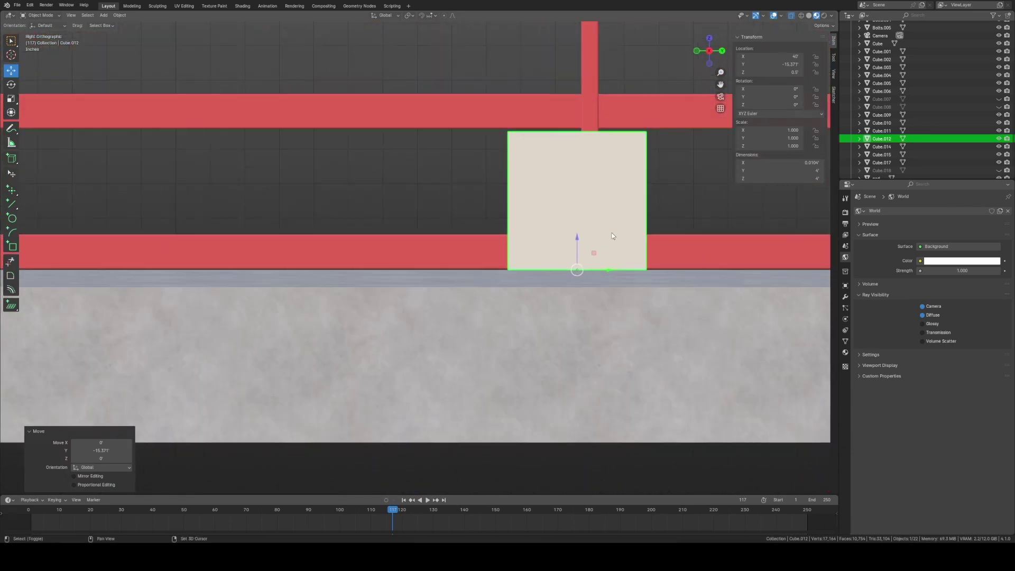
pyautogui.keyDown('shift'); pyautogui.moveTo(612, 274); pyautogui.dragTo(519, 302, button='middle'); pyautogui.keyUp('shift')
pyautogui.moveTo(519, 303); pyautogui.dragTo(468, 301)
# - Examine the panel's placement against the door post and the pad edge from several sides
pyautogui.click(528, 230)
pyautogui.scroll(5, 528, 226)
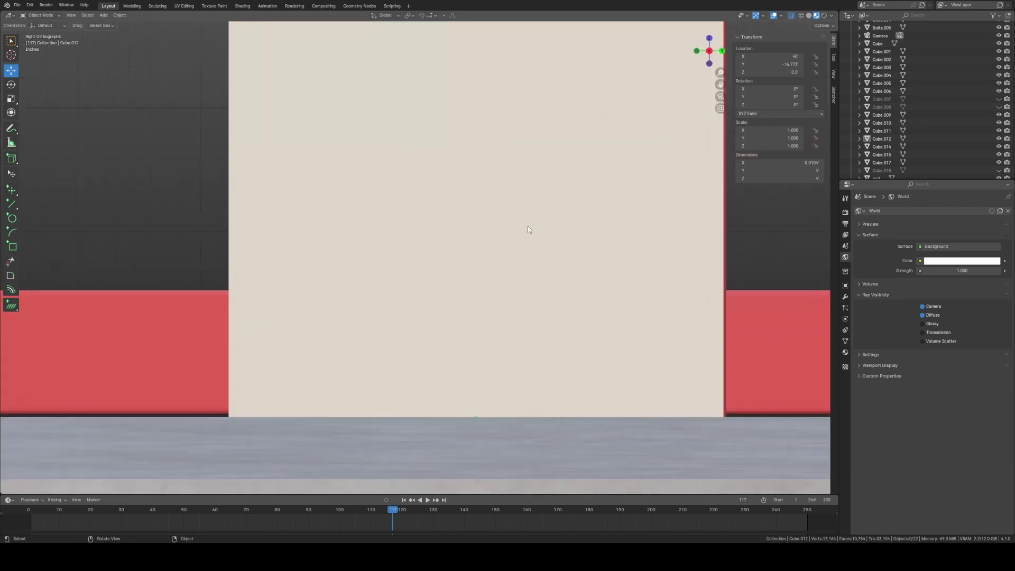
pyautogui.scroll(-8, 528, 226)
pyautogui.keyDown('shift'); pyautogui.moveTo(510, 252); pyautogui.dragTo(537, 256, button='middle'); pyautogui.keyUp('shift')
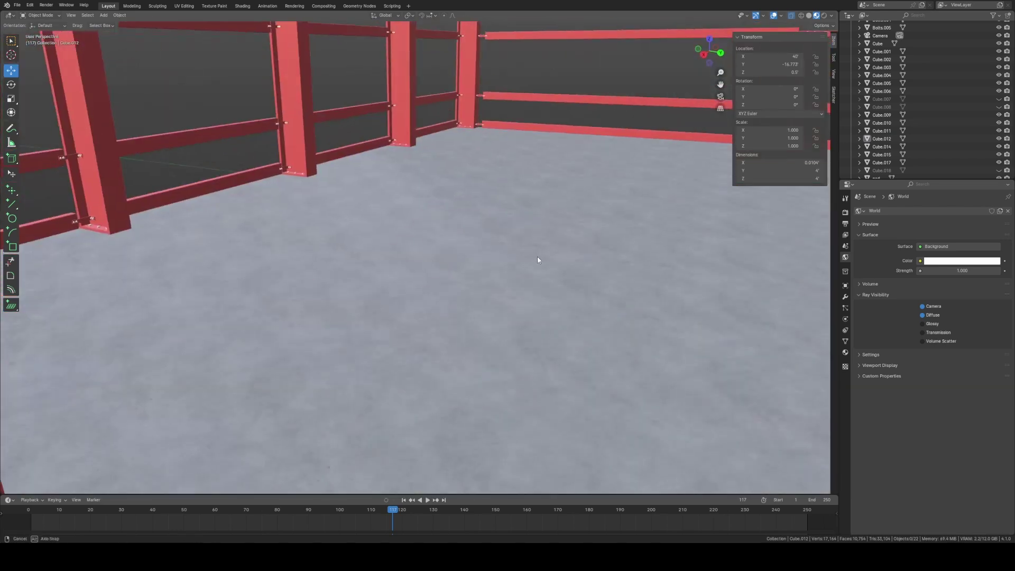
pyautogui.scroll(2, 538, 256)
pyautogui.scroll(-8, 544, 253)
pyautogui.keyDown('shift'); pyautogui.moveTo(451, 278); pyautogui.dragTo(491, 264, button='middle'); pyautogui.keyUp('shift')
pyautogui.scroll(3, 490, 265)
pyautogui.keyDown('shift'); pyautogui.moveTo(558, 278); pyautogui.dragTo(528, 290, button='middle'); pyautogui.keyUp('shift')
# - Create a new material on the panel and name it Metal_1, keeping the panel selected
pyautogui.click(498, 302)
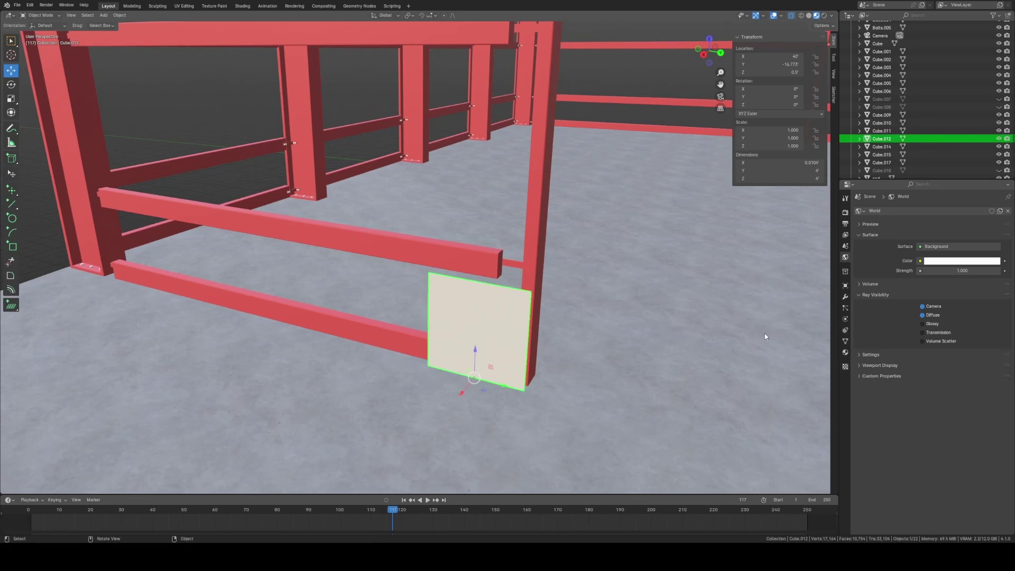
pyautogui.click(845, 352)
pyautogui.click(896, 244)
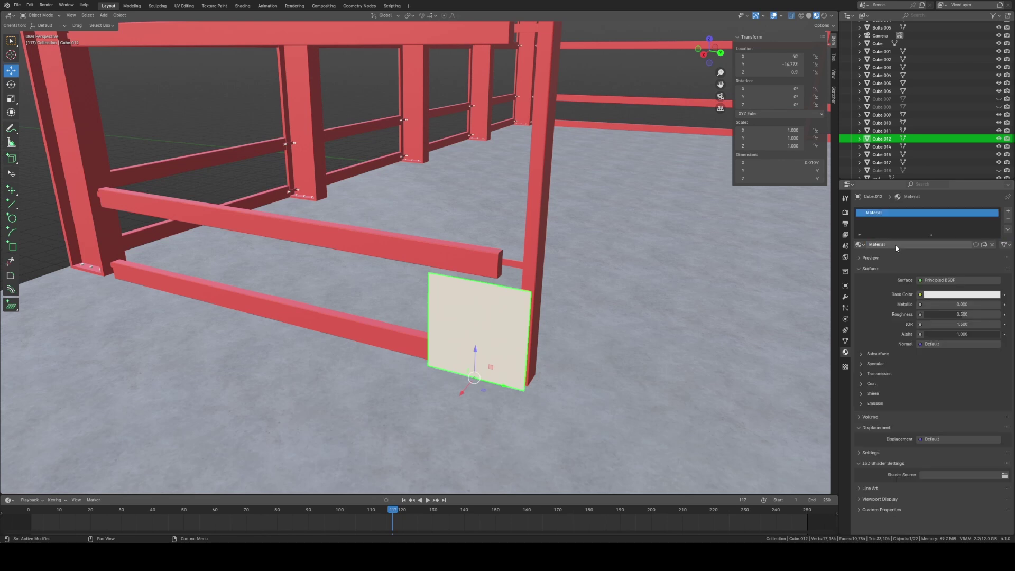
pyautogui.doubleClick(882, 245)
pyautogui.write('Metal_1')
pyautogui.press('Return')
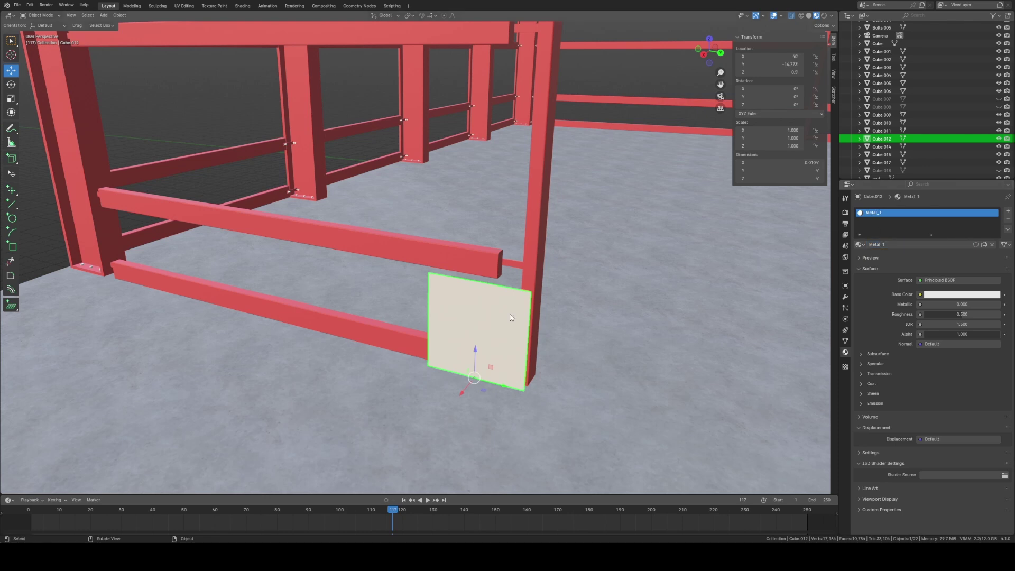
pyautogui.click(245, 152)
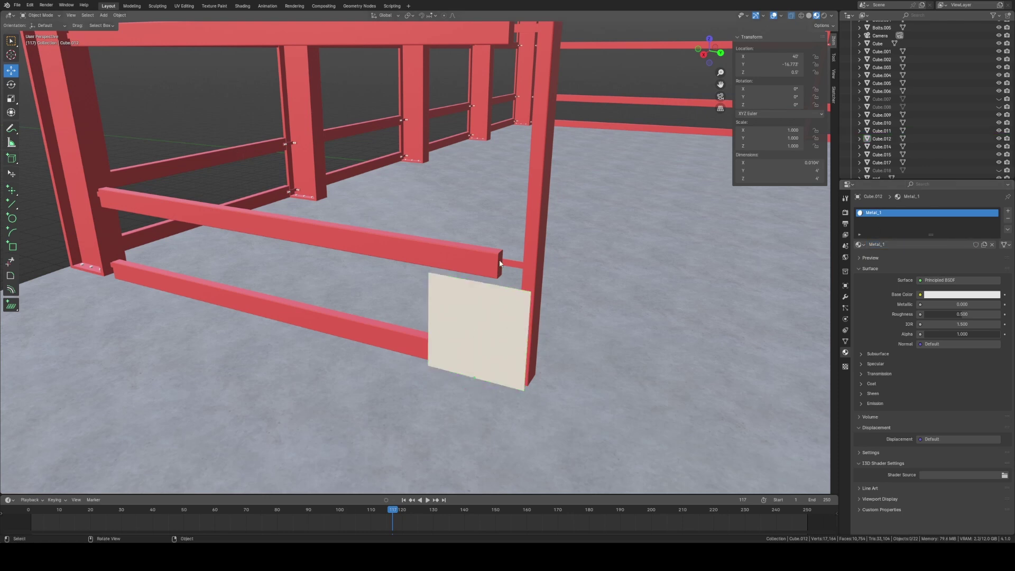
pyautogui.click(515, 317)
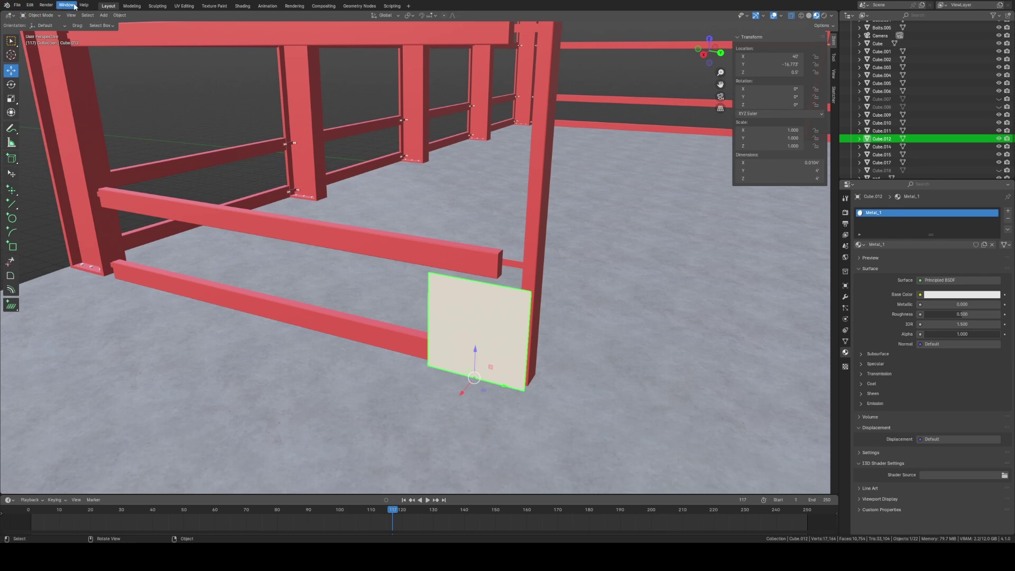
# - Switch to the Shading workspace and bring the siding panel and its Metal_1 nodes into close view
pyautogui.click(243, 6)
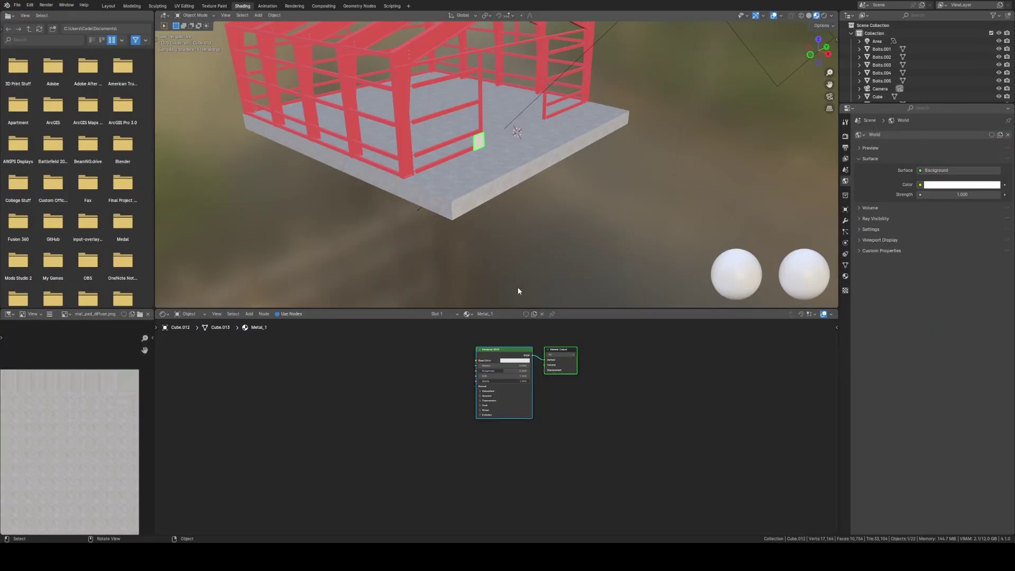
pyautogui.press('Home')
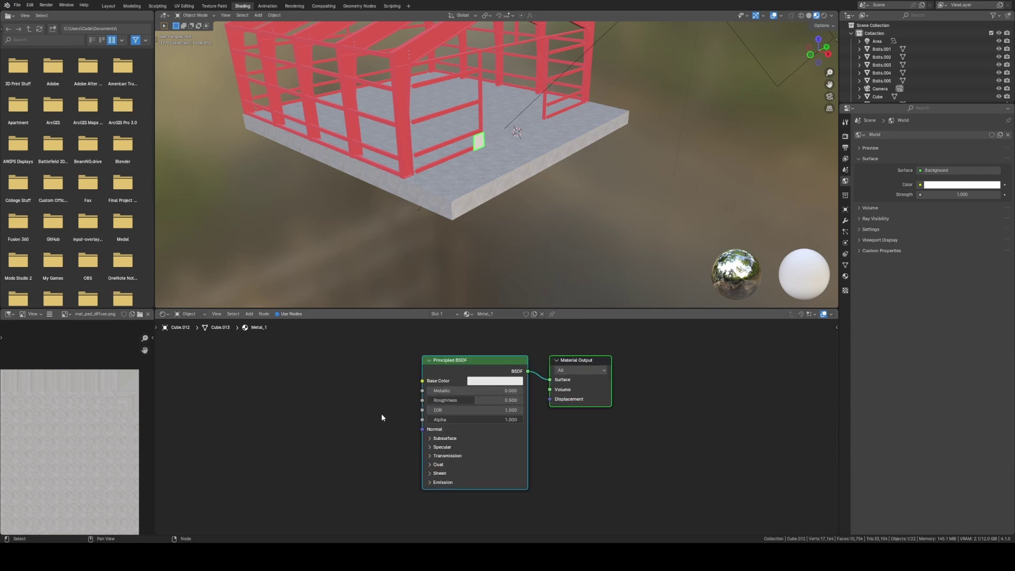
pyautogui.scroll(2, 370, 410)
pyautogui.scroll(3, 504, 116)
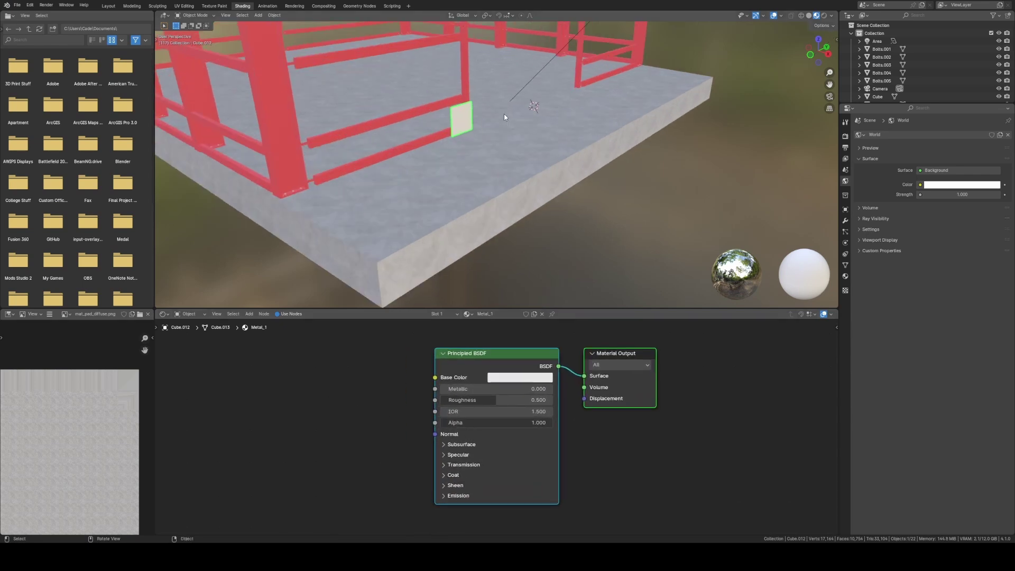
pyautogui.moveTo(505, 118); pyautogui.dragTo(545, 172, button='middle')
pyautogui.scroll(4, 547, 177)
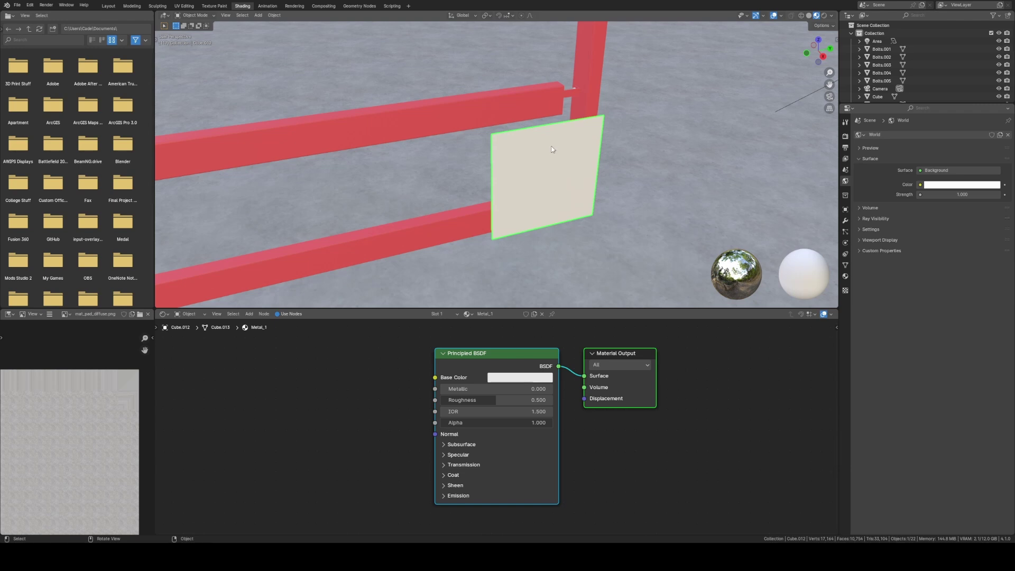
pyautogui.moveTo(552, 150); pyautogui.dragTo(576, 157, button='middle')
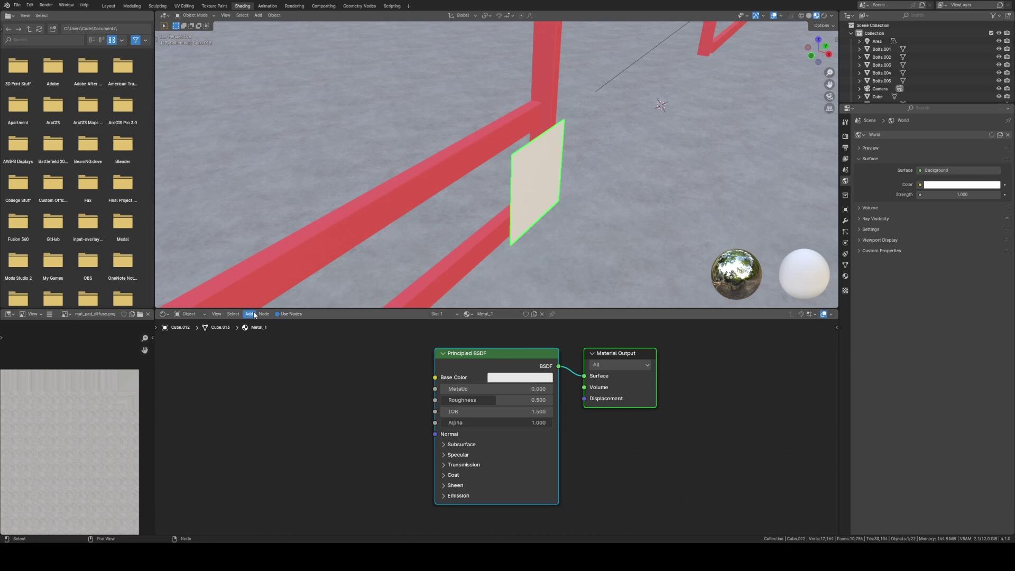
# - Browse to the w:\modding\FS22\Assets\Buildings\Metal folder in the file browser and show its files as a vertical list
pyautogui.click(125, 28)
pyautogui.write('w')
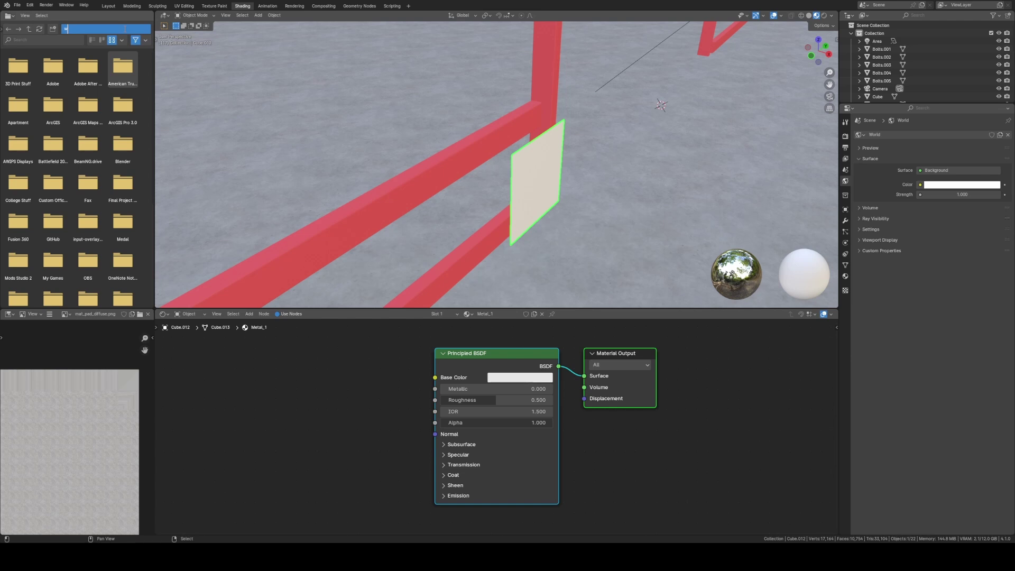
pyautogui.write(':/moodleg')
pyautogui.press('Return')
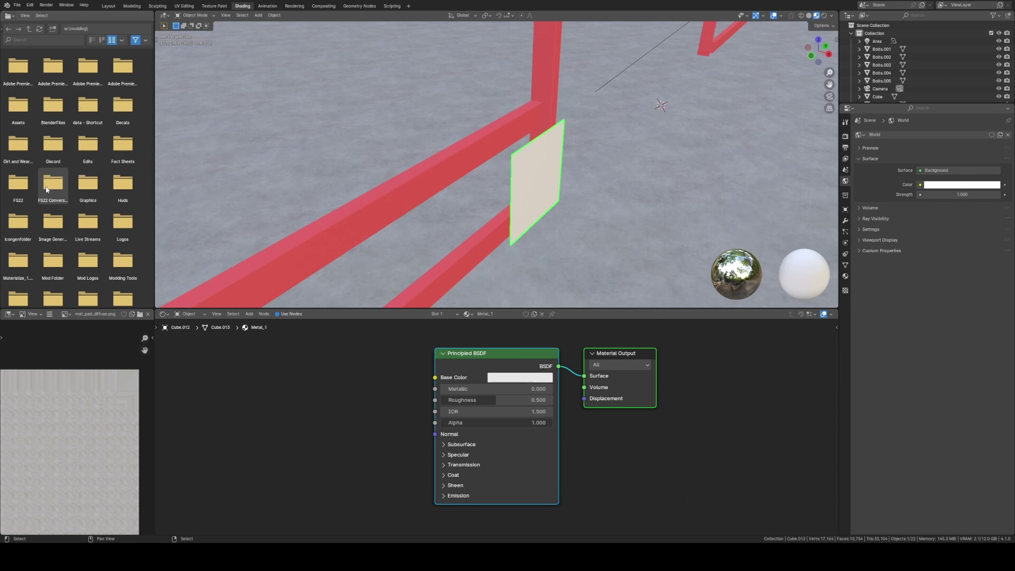
pyautogui.doubleClick(18, 185)
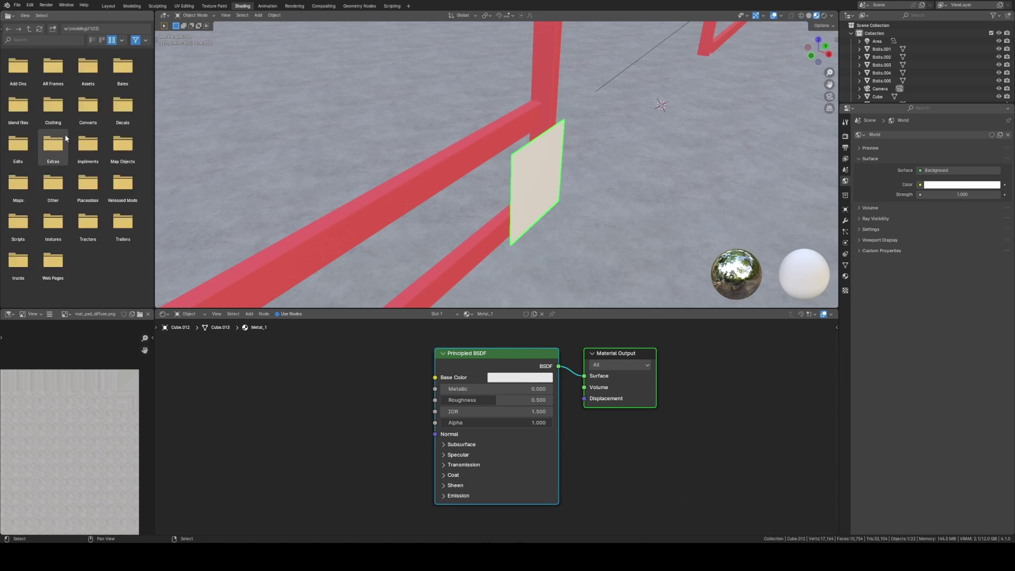
pyautogui.doubleClick(93, 73)
pyautogui.doubleClick(24, 75)
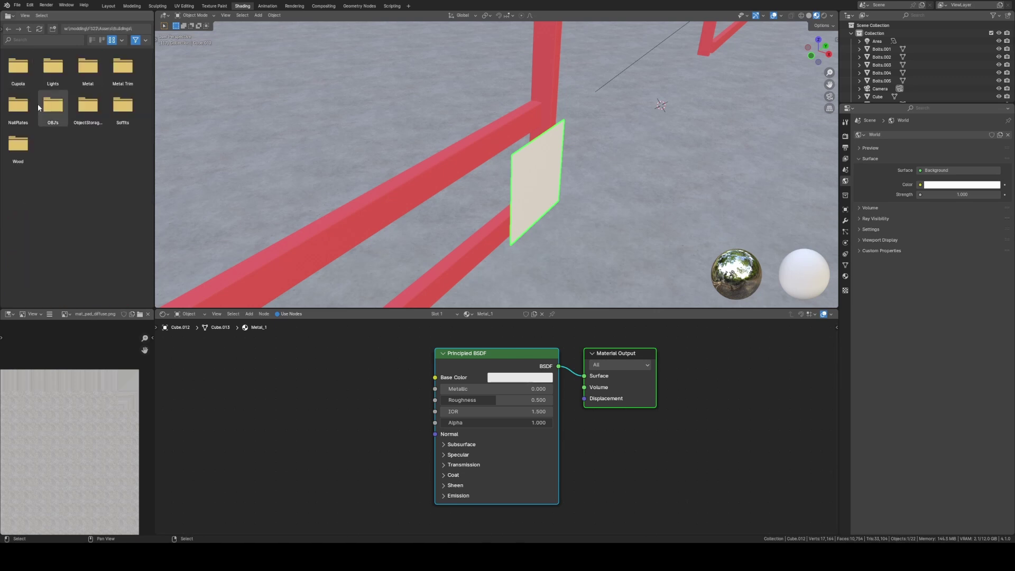
pyautogui.doubleClick(88, 67)
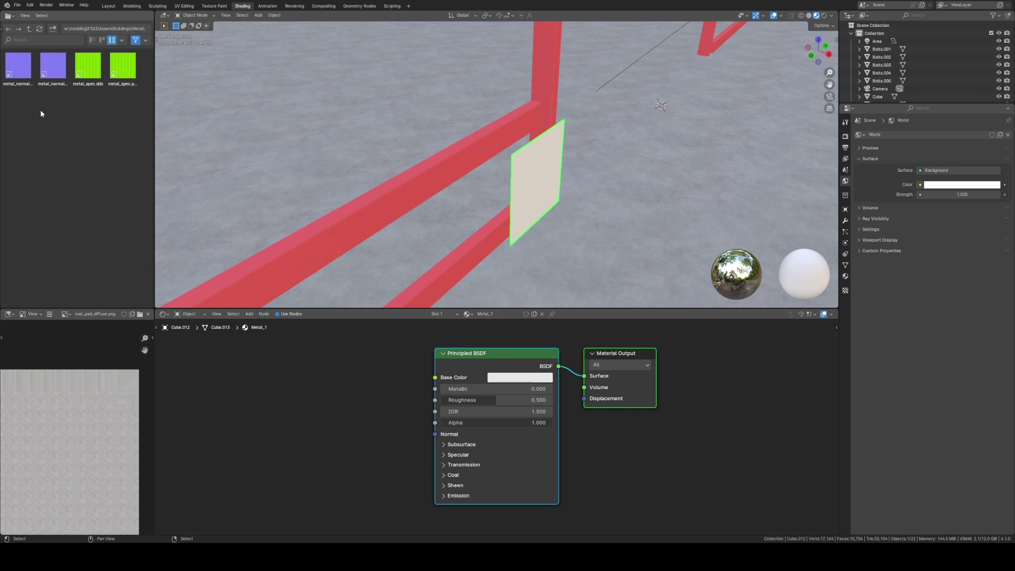
pyautogui.click(92, 40)
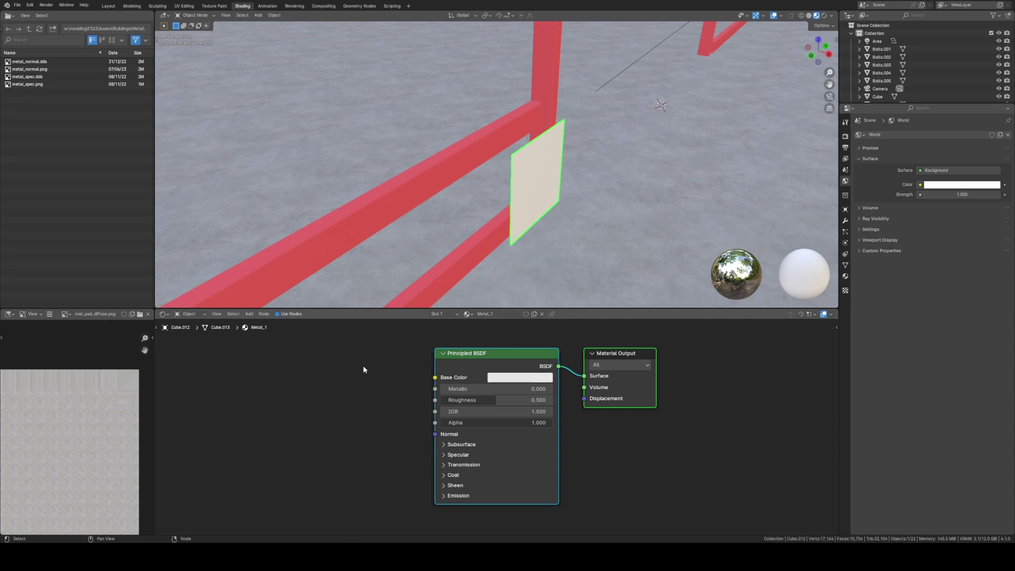
pyautogui.moveTo(69, 200); pyautogui.dragTo(48, 107)
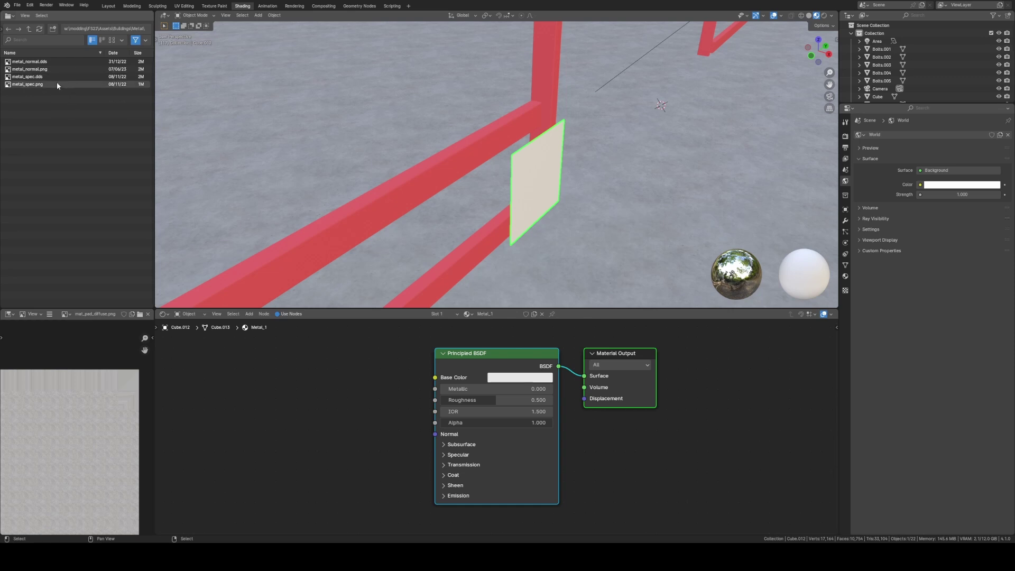
# - Add a Normal Map node to the Metal_1 material and place it beside the Principled BSDF's inputs
pyautogui.click(302, 396)
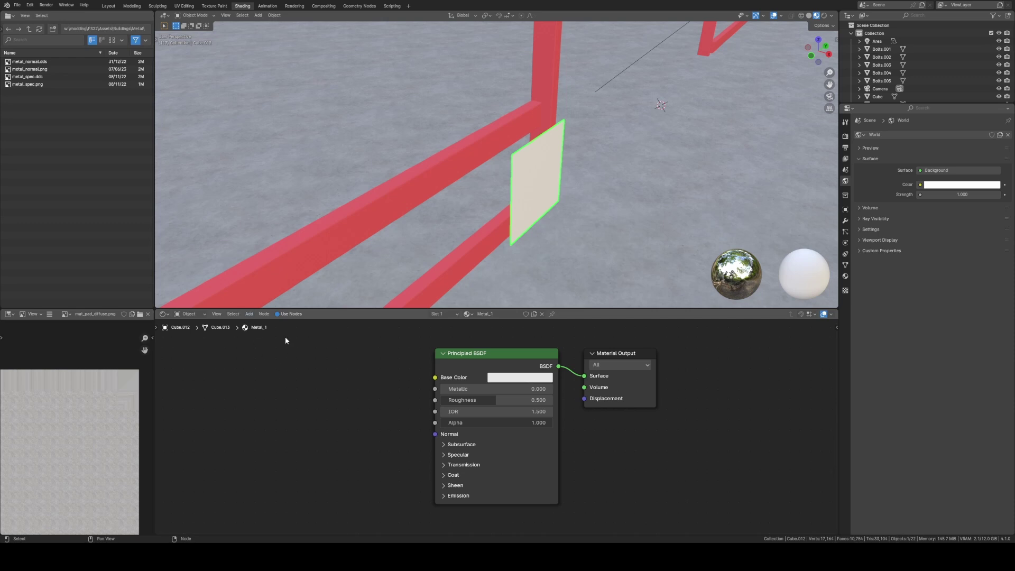
pyautogui.hotkey('shift', 'a')
pyautogui.click(245, 433)
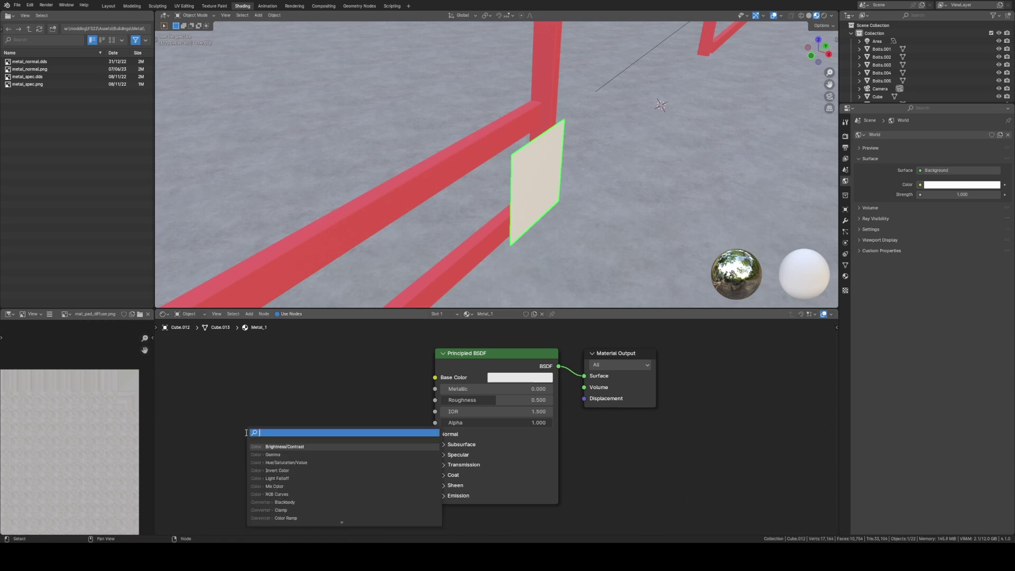
pyautogui.write('norm')
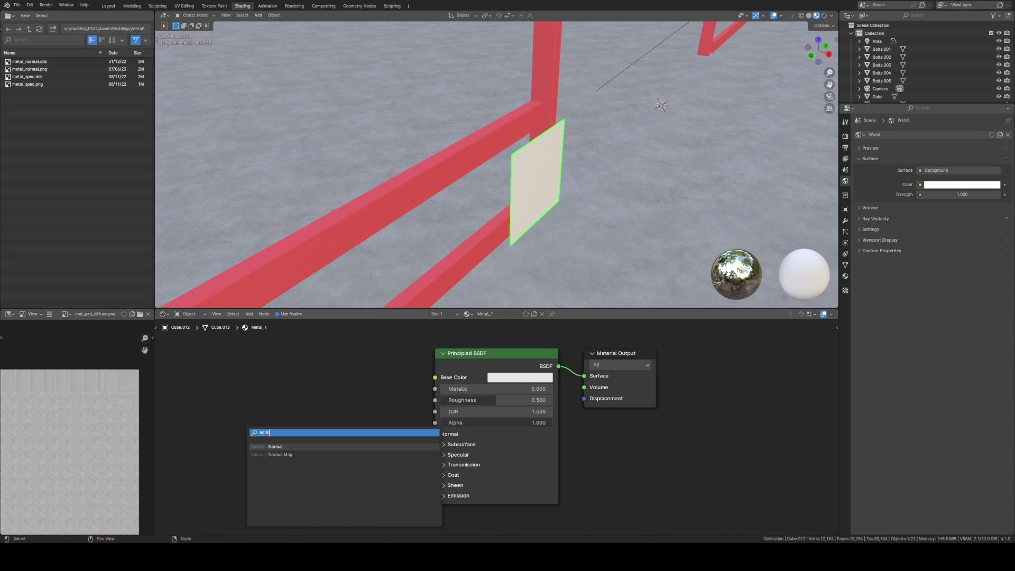
pyautogui.click(288, 455)
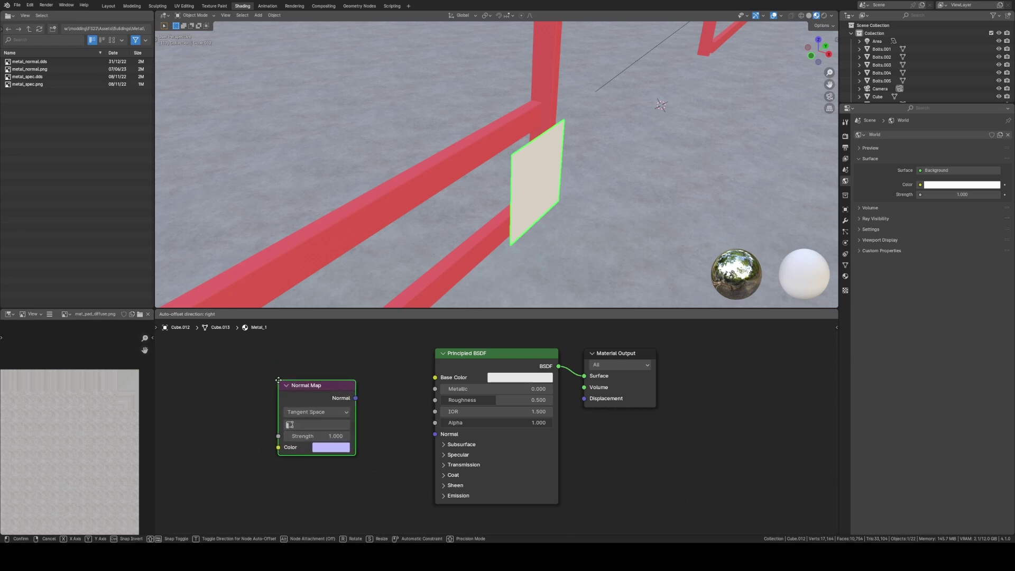
pyautogui.click(280, 381)
pyautogui.moveTo(311, 393); pyautogui.dragTo(341, 403)
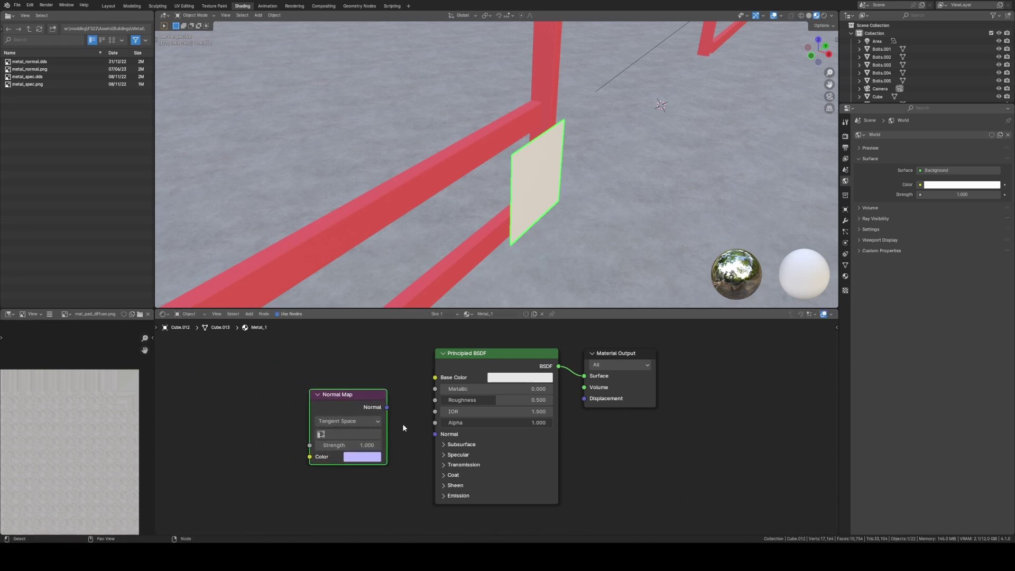
# - Link the Normal Map node's Normal output to the Principled BSDF's Normal input
pyautogui.click(402, 424)
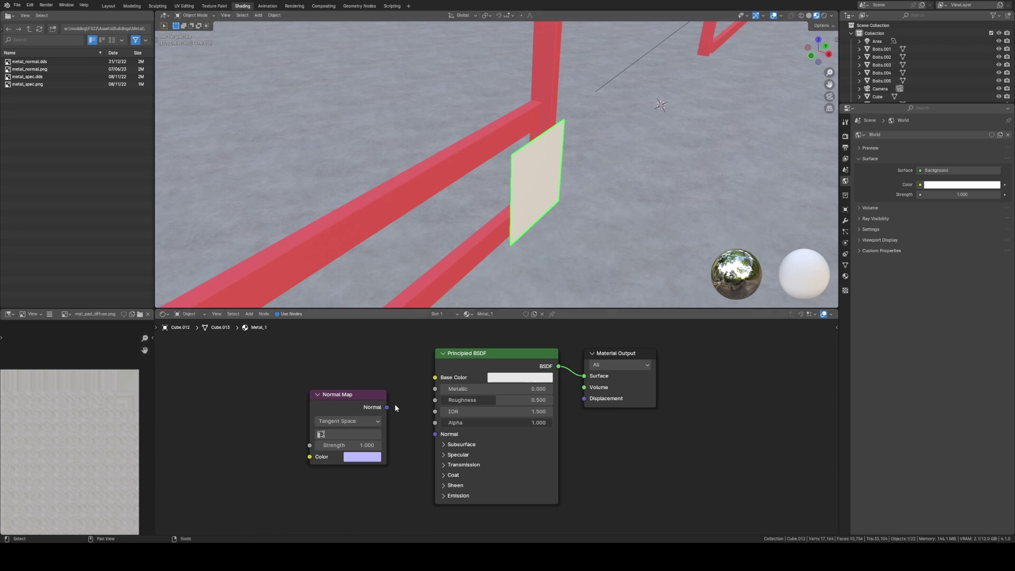
pyautogui.moveTo(386, 408); pyautogui.dragTo(400, 403)
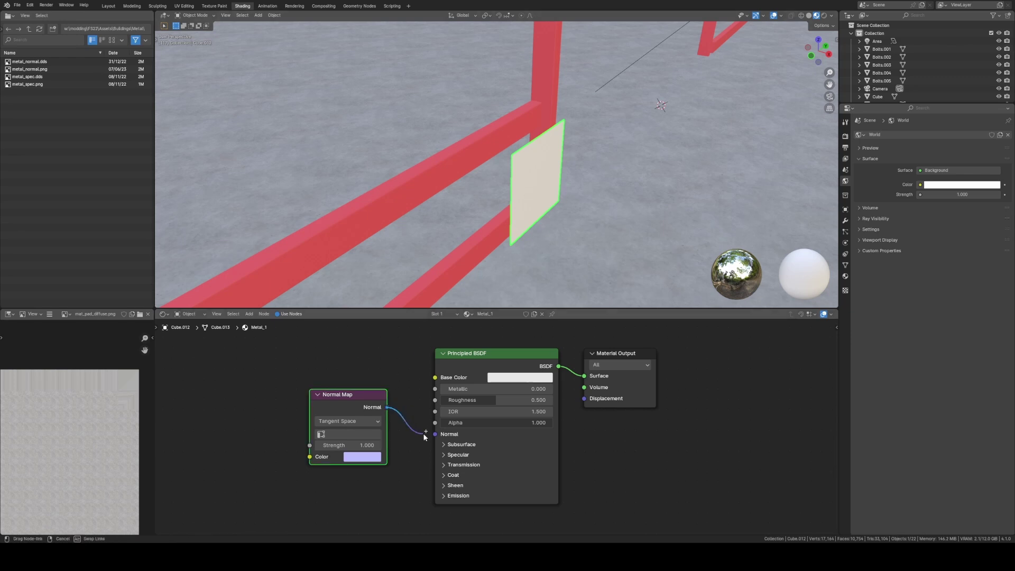
pyautogui.moveTo(431, 434); pyautogui.dragTo(435, 434)
pyautogui.click(347, 383)
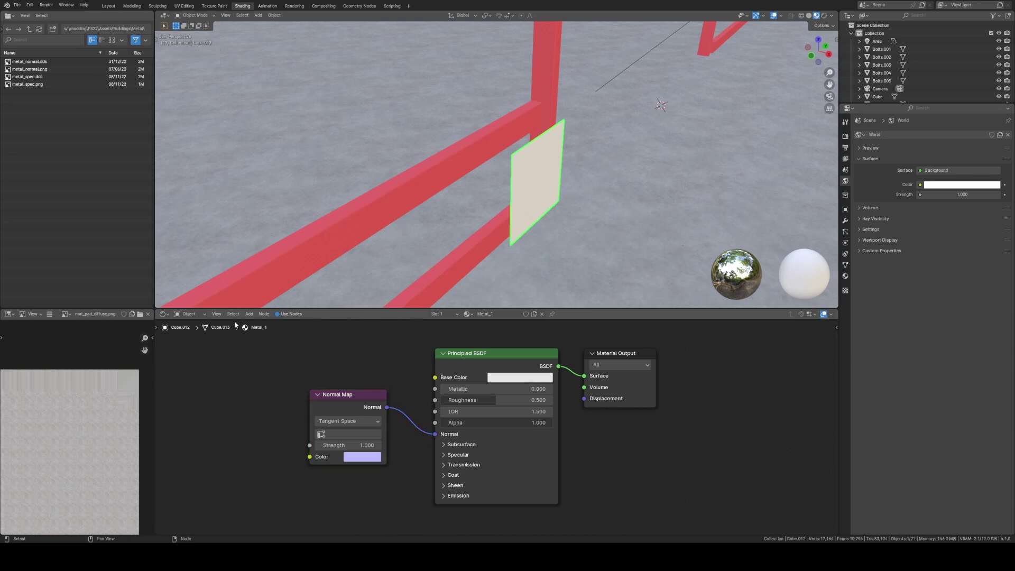
# - Add an empty Image Texture node ahead of the Normal Map node
pyautogui.hotkey('shift', 'a')
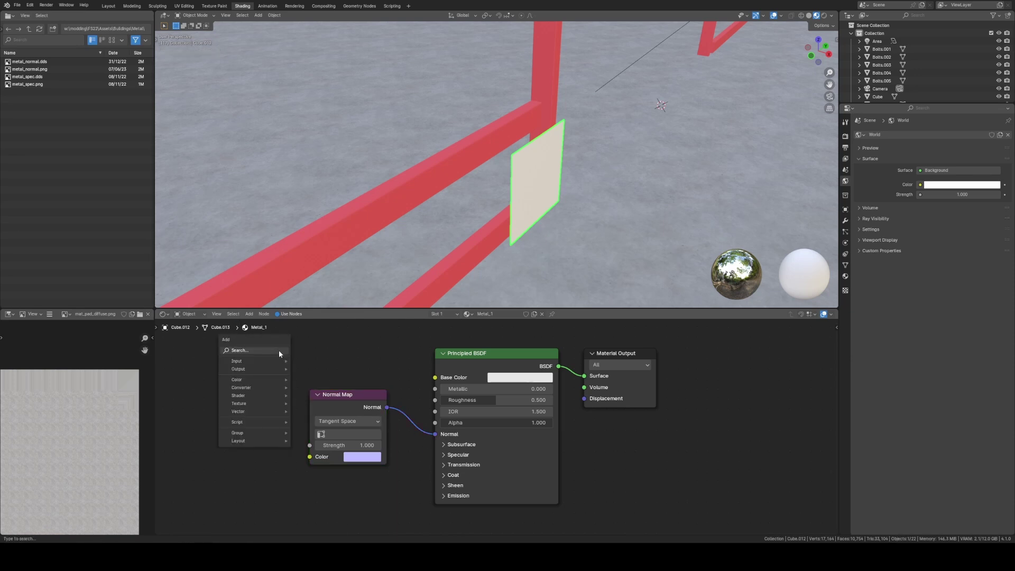
pyautogui.click(278, 350)
pyautogui.write('Imge')
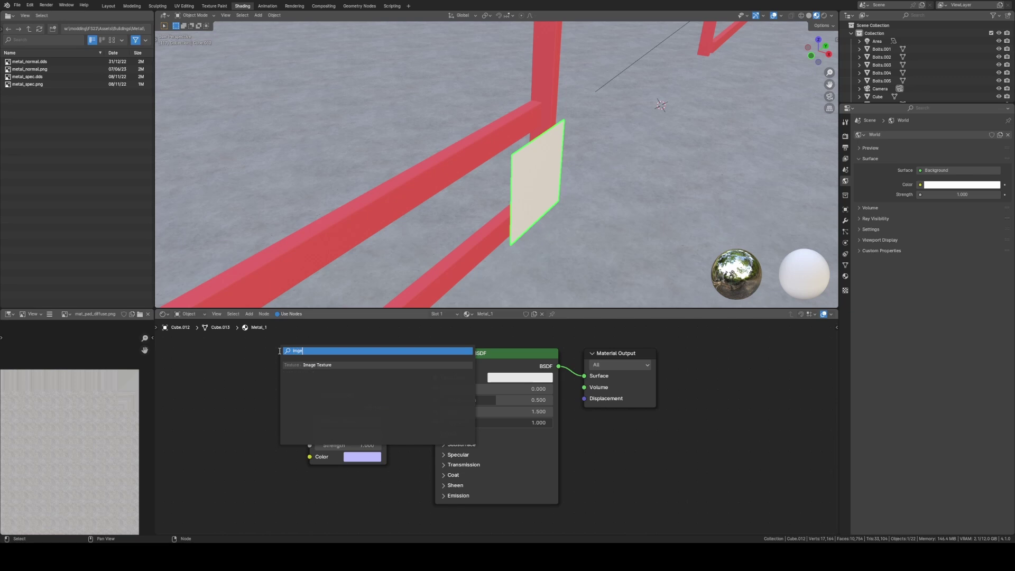
pyautogui.press('Return')
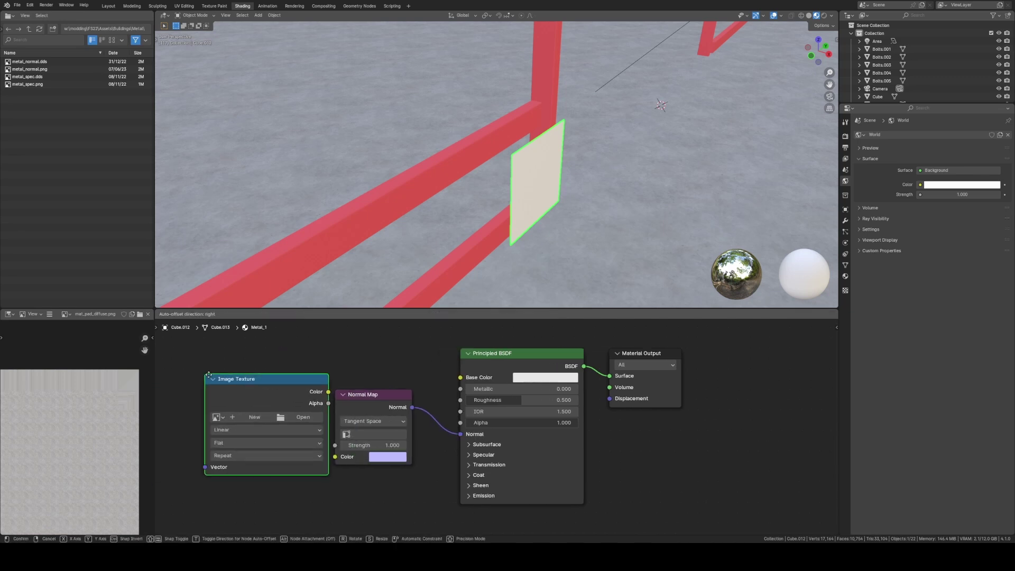
pyautogui.click(184, 360)
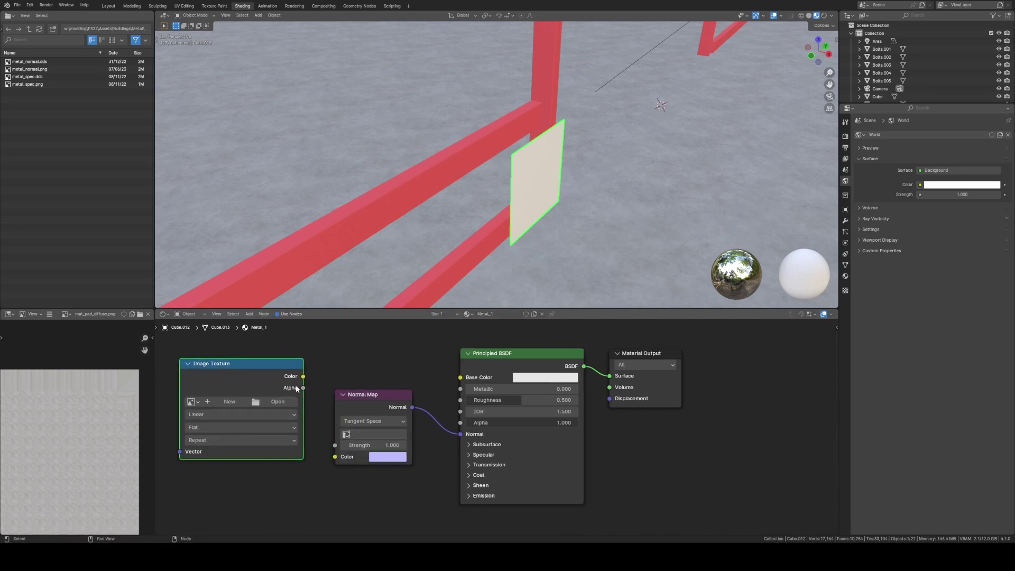
# - Link the empty Image Texture's Alpha to the Normal Map's Strength and its Color to the Normal Map's Color
pyautogui.moveTo(303, 388); pyautogui.dragTo(335, 445)
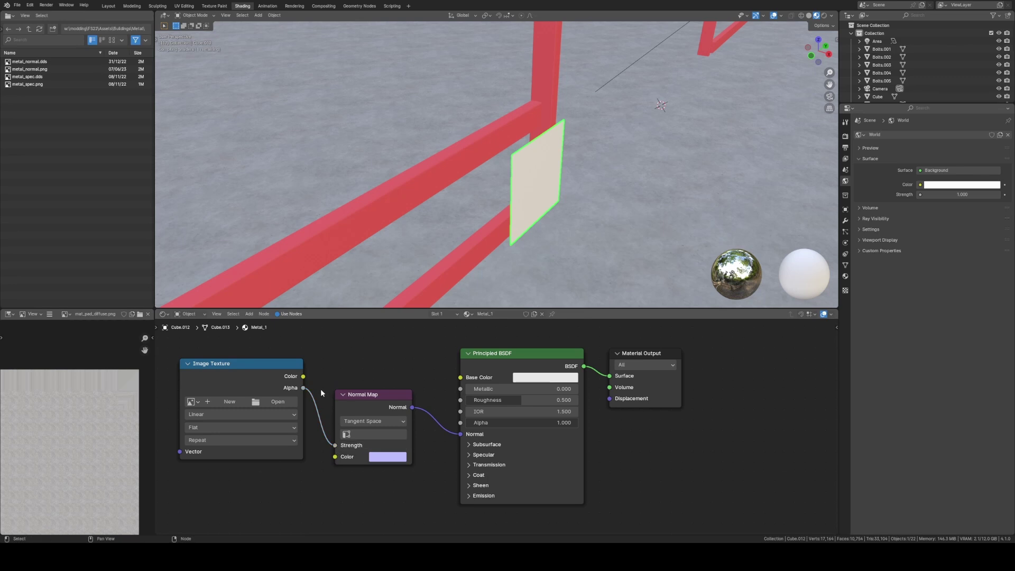
pyautogui.moveTo(303, 376); pyautogui.dragTo(335, 456)
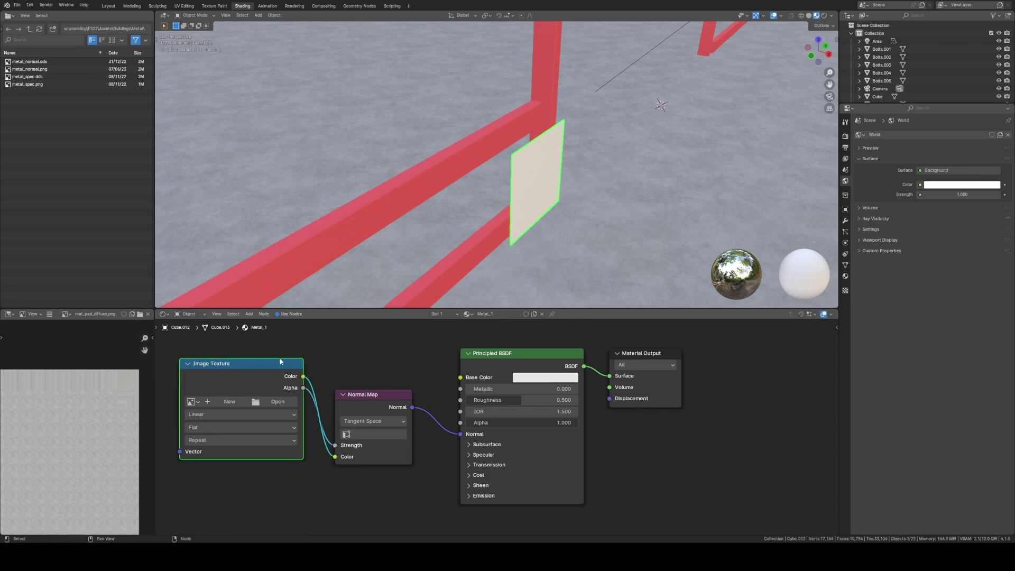
pyautogui.click(337, 356)
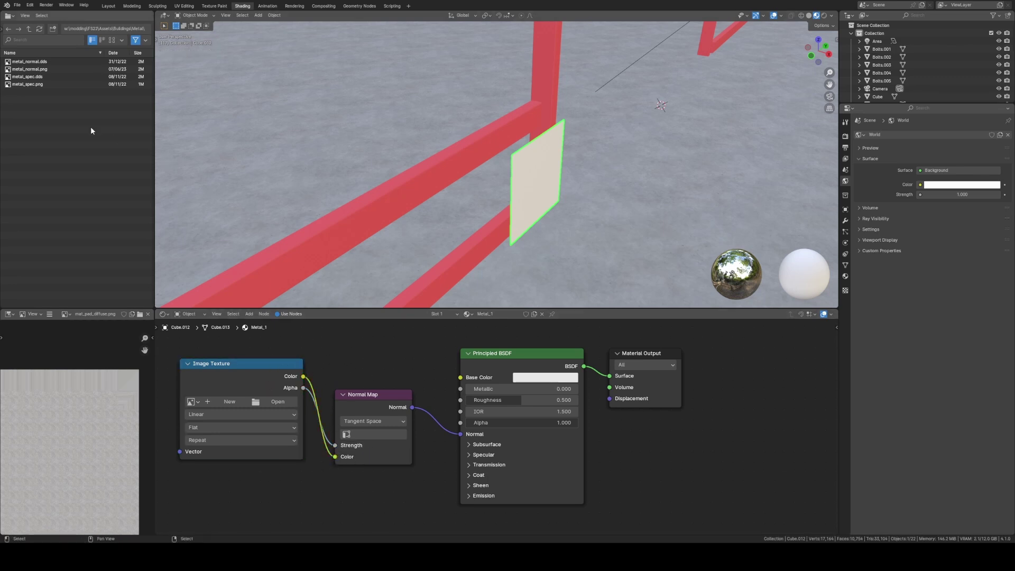
# - Bring metal_normal.png into the material as an image node and delete the empty Image Texture node
pyautogui.click(25, 70)
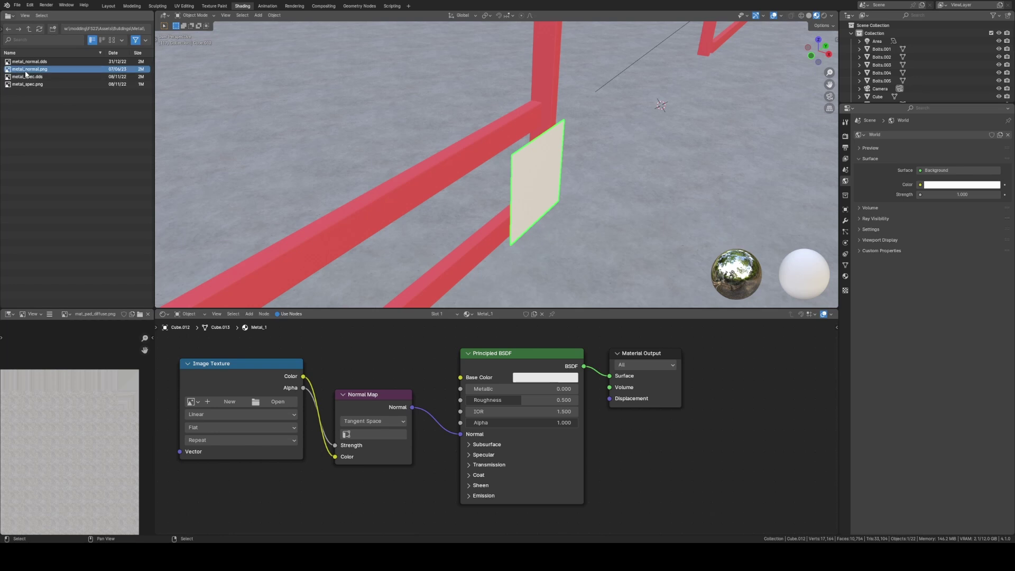
pyautogui.moveTo(25, 74); pyautogui.dragTo(289, 404)
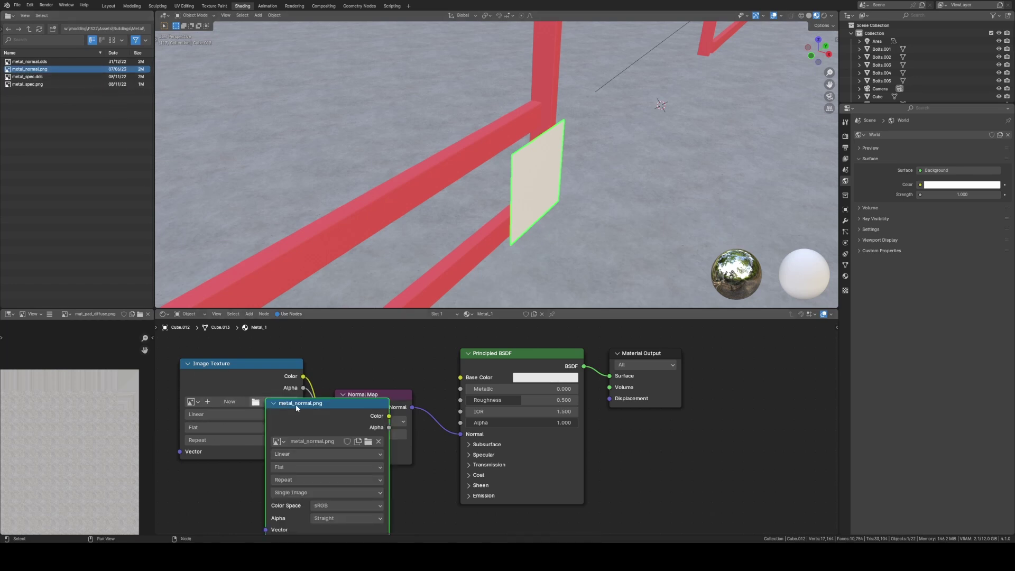
pyautogui.moveTo(238, 375); pyautogui.dragTo(239, 388)
pyautogui.click(241, 365)
pyautogui.press('x')
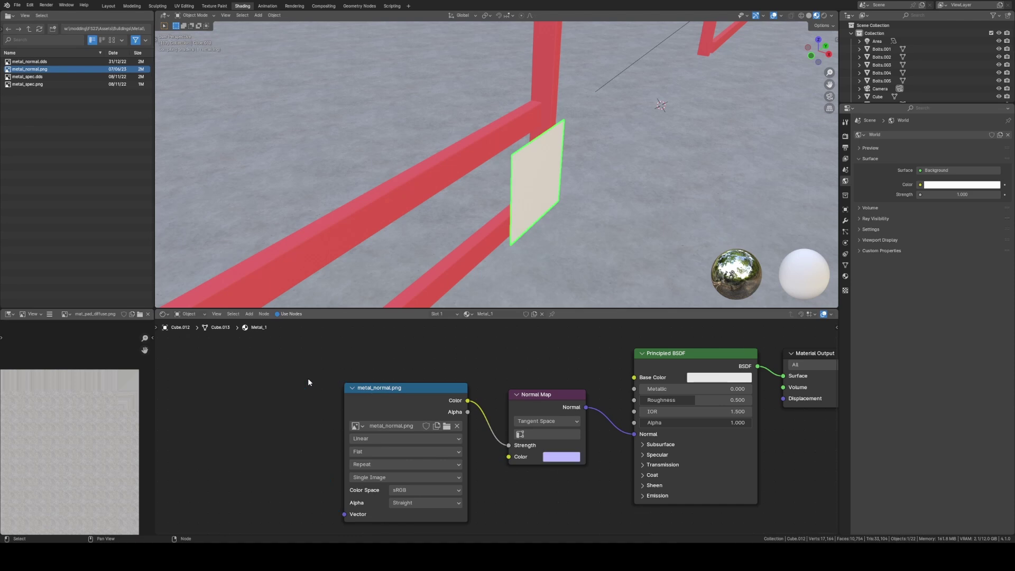
# - Link metal_normal.png's Alpha to the Normal Map's Strength and its Color to the Normal Map's Color, and check the panel
pyautogui.moveTo(430, 387); pyautogui.dragTo(504, 444)
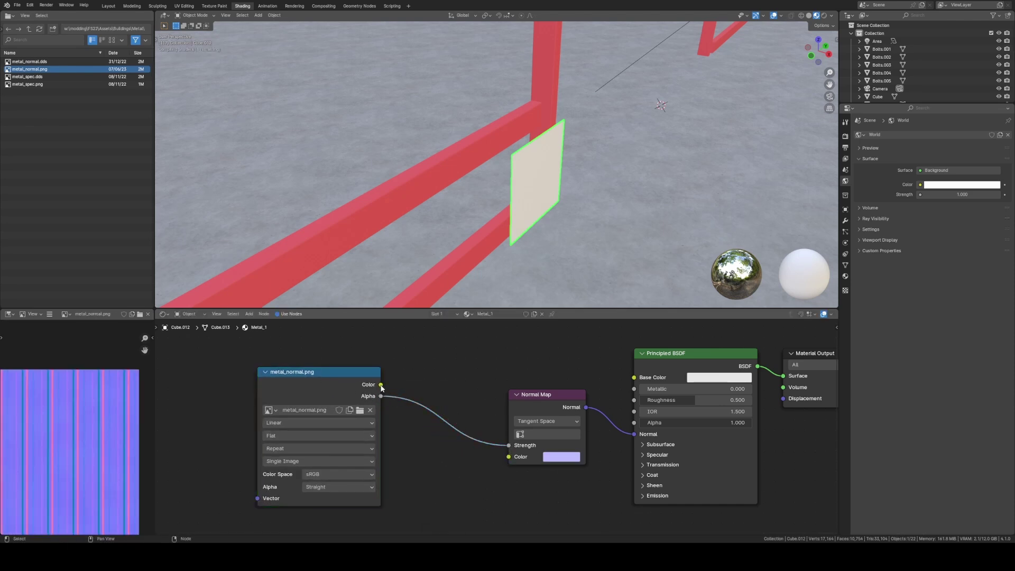
pyautogui.moveTo(381, 385); pyautogui.dragTo(509, 457)
pyautogui.moveTo(529, 159); pyautogui.dragTo(544, 184, button='middle')
pyautogui.scroll(6, 509, 164)
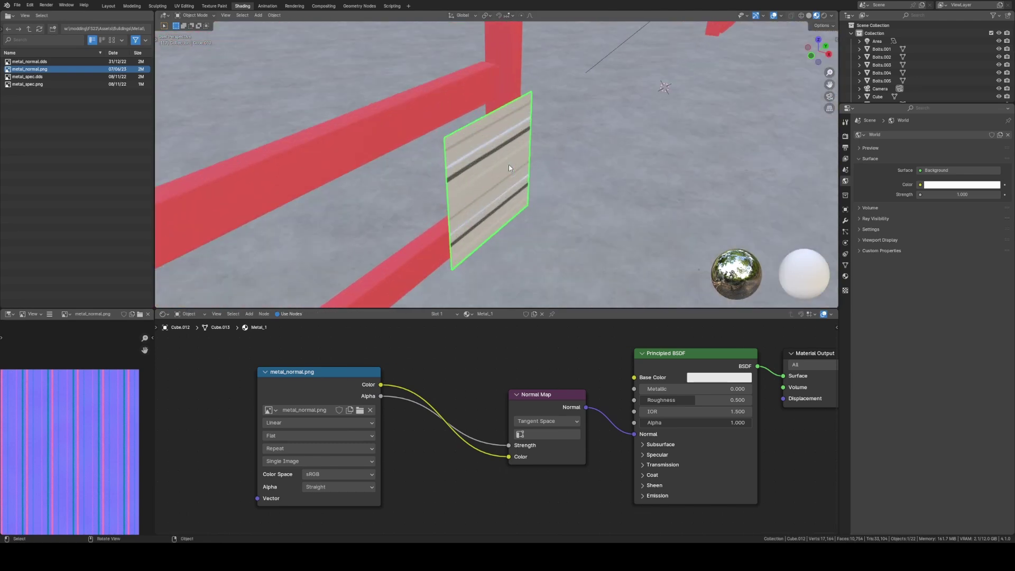
pyautogui.scroll(-5, 504, 194)
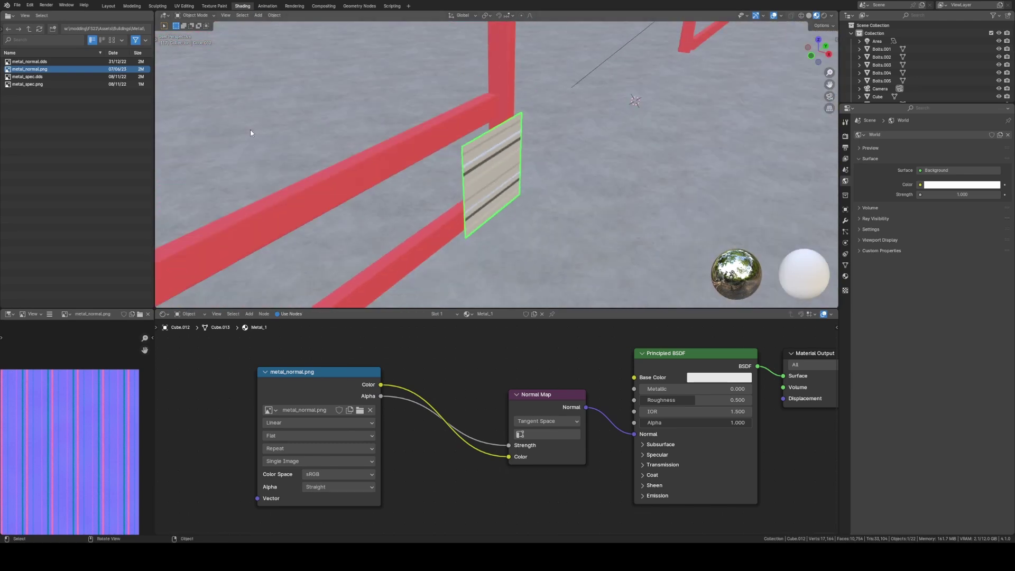
pyautogui.moveTo(529, 379); pyautogui.dragTo(385, 391, button='middle')
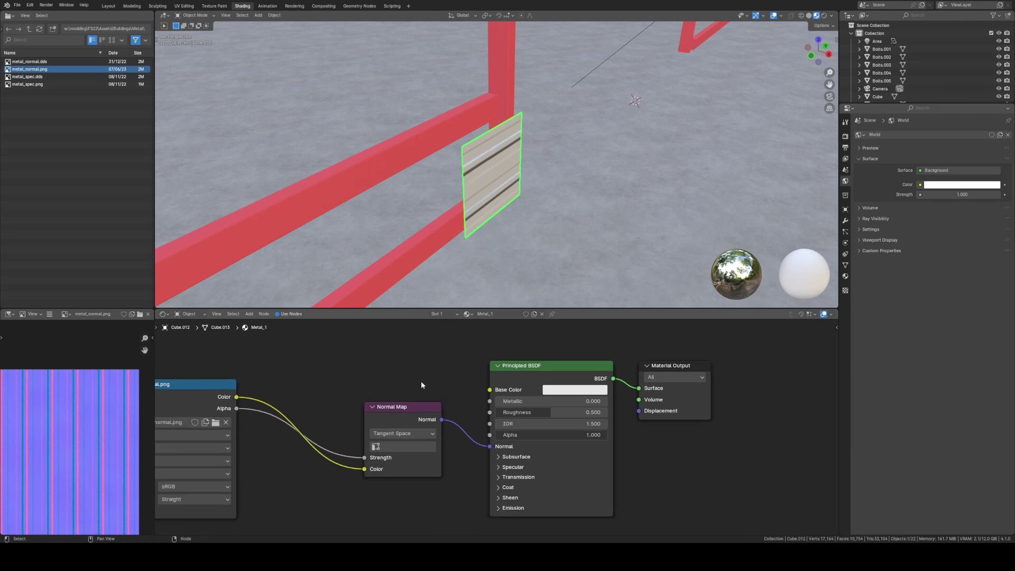
pyautogui.scroll(4, 423, 377)
pyautogui.scroll(-3, 423, 377)
pyautogui.scroll(2, 431, 374)
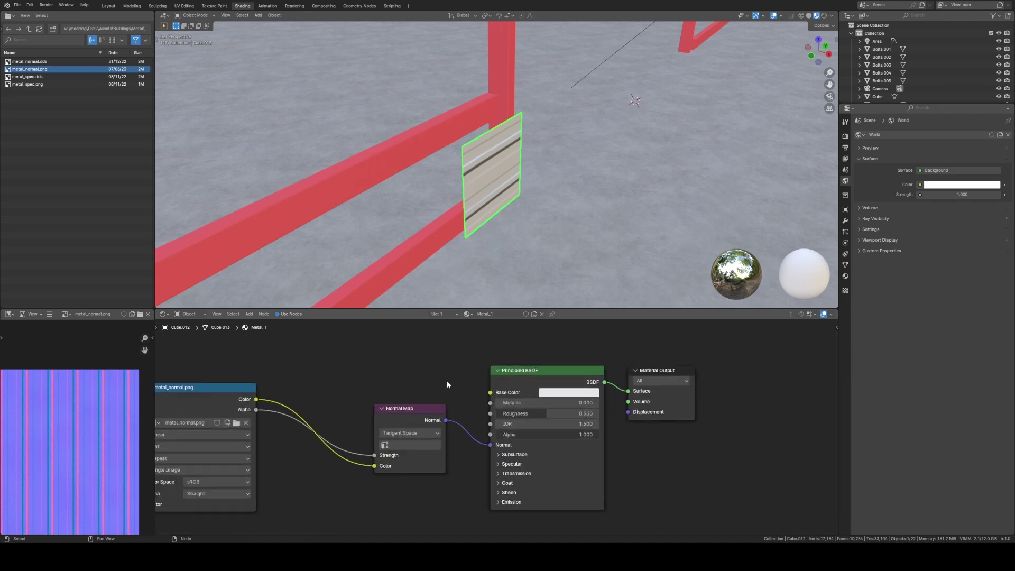
# - Set the Base Color of the Metal_1 Principled BSDF to a dark red
pyautogui.click(575, 392)
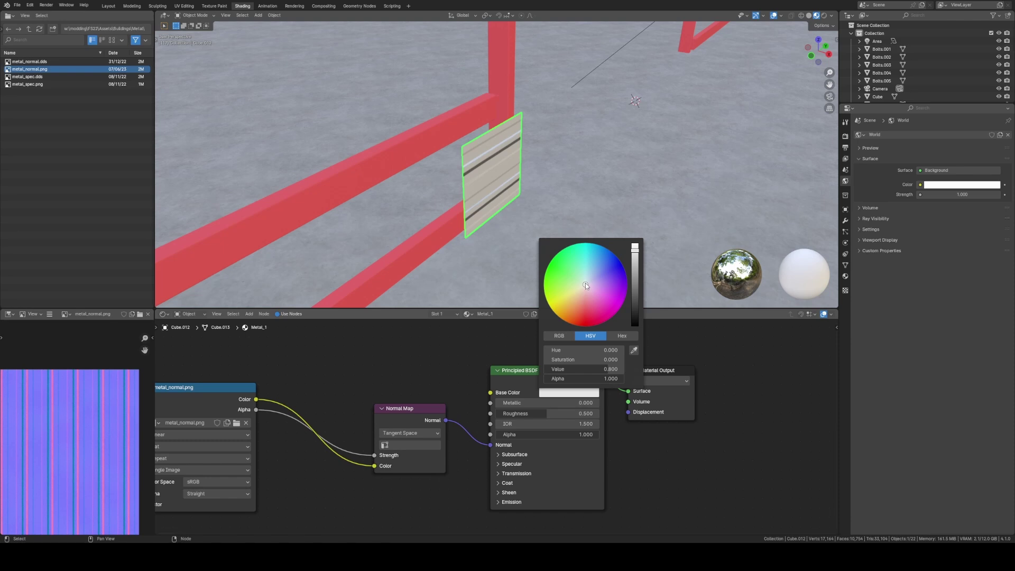
pyautogui.moveTo(631, 249)
pyautogui.mouseDown()
pyautogui.moveTo(635, 325)
pyautogui.moveTo(635, 261)
pyautogui.moveTo(635, 274)
pyautogui.mouseUp()
pyautogui.moveTo(605, 282); pyautogui.dragTo(583, 313)
pyautogui.moveTo(635, 274)
pyautogui.mouseDown()
pyautogui.moveTo(635, 285)
pyautogui.moveTo(635, 244)
pyautogui.mouseUp()
pyautogui.click(584, 315)
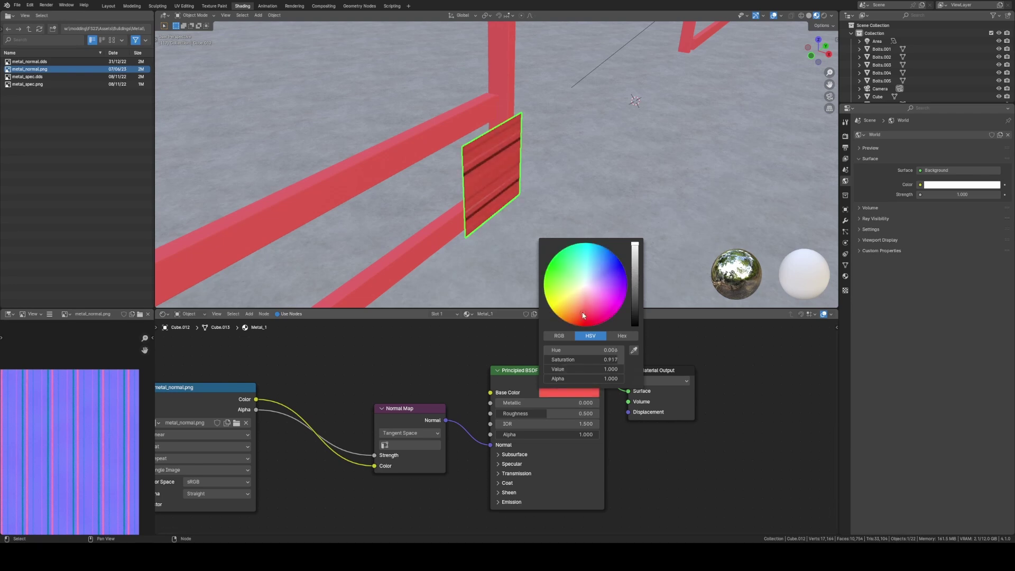
pyautogui.moveTo(584, 315); pyautogui.dragTo(583, 319)
pyautogui.moveTo(640, 256)
pyautogui.mouseDown()
pyautogui.moveTo(635, 288)
pyautogui.moveTo(636, 265)
pyautogui.mouseUp()
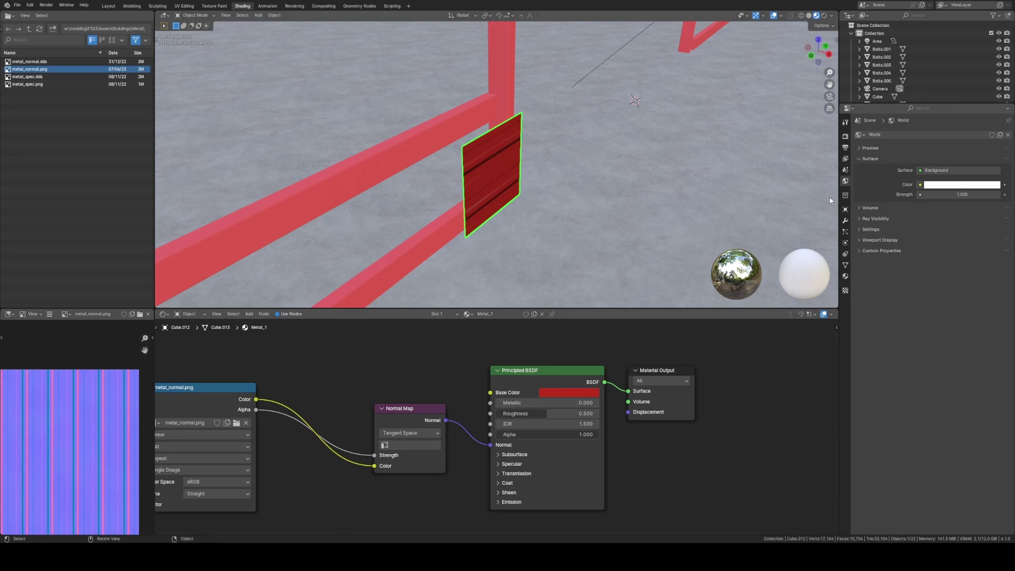
# - Display the panel's Metal_1 material properties and look over its complete node setup
pyautogui.click(845, 276)
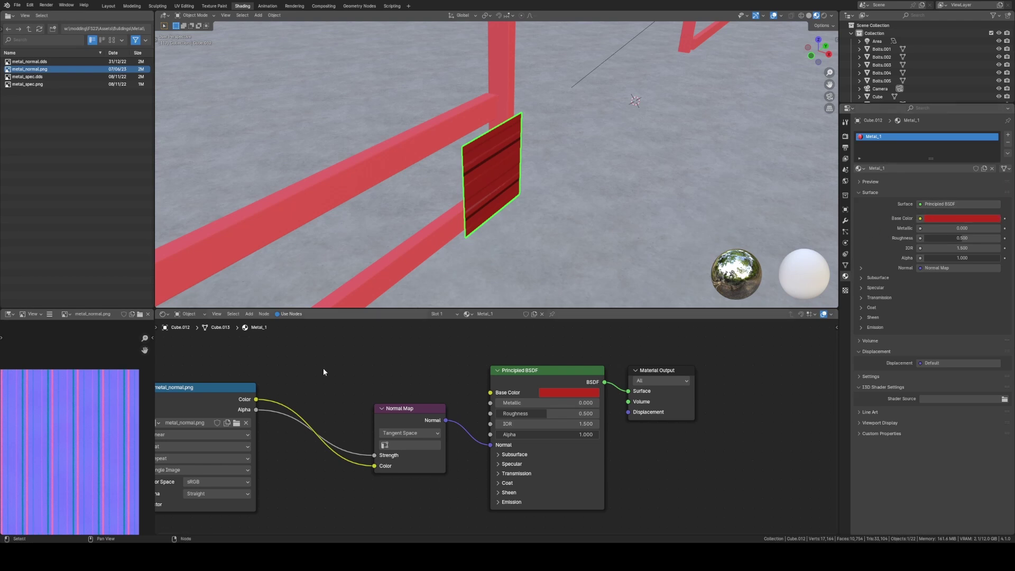
pyautogui.scroll(5, 325, 372)
pyautogui.scroll(-14, 327, 372)
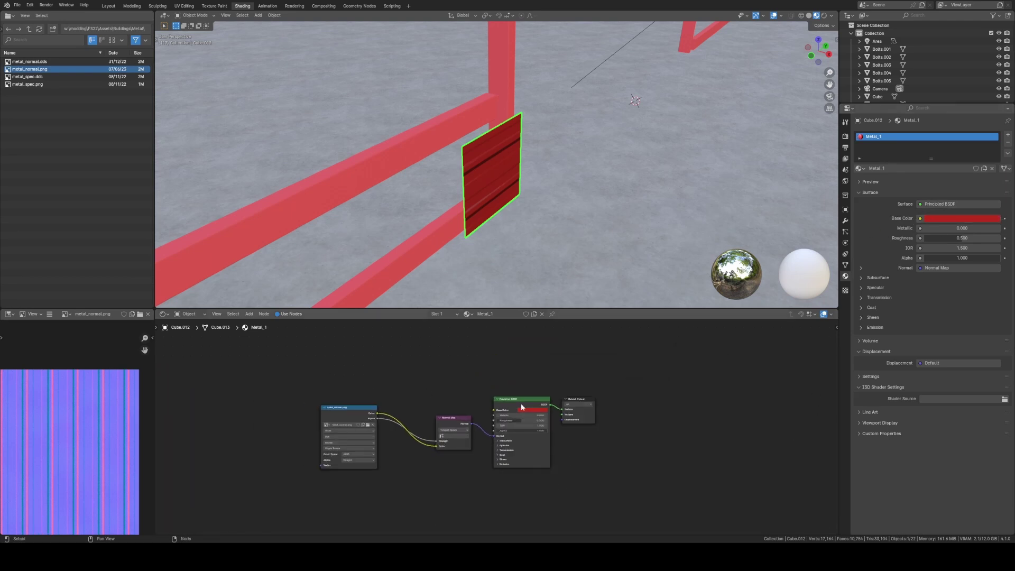
pyautogui.moveTo(482, 378); pyautogui.dragTo(445, 374, button='middle')
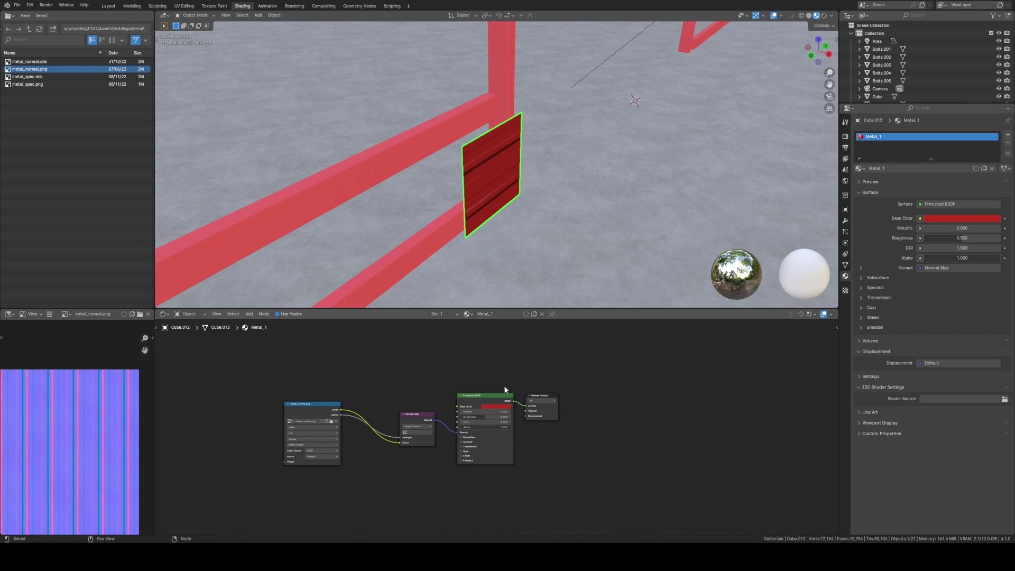
pyautogui.scroll(1, 465, 420)
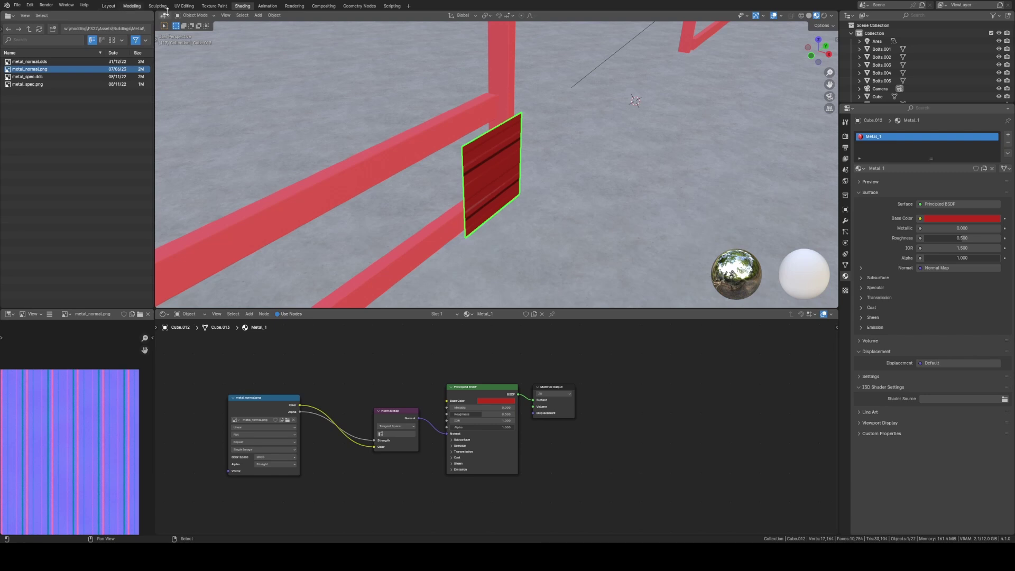
# - Return to the Layout workspace, select the panel's large outer face in face mode and Unwrap it
pyautogui.click(107, 7)
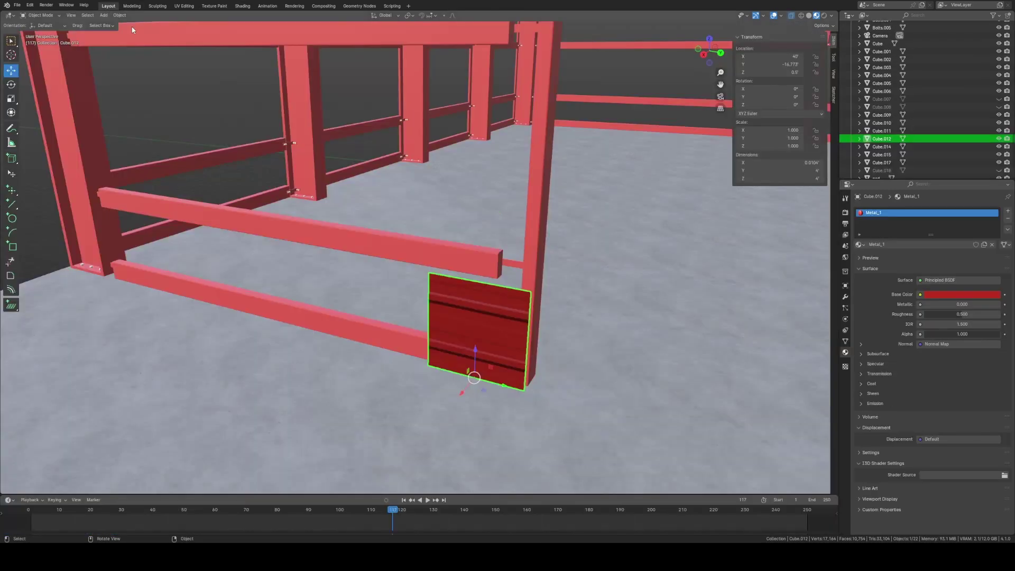
pyautogui.scroll(5, 673, 247)
pyautogui.press('KP_Decimal')
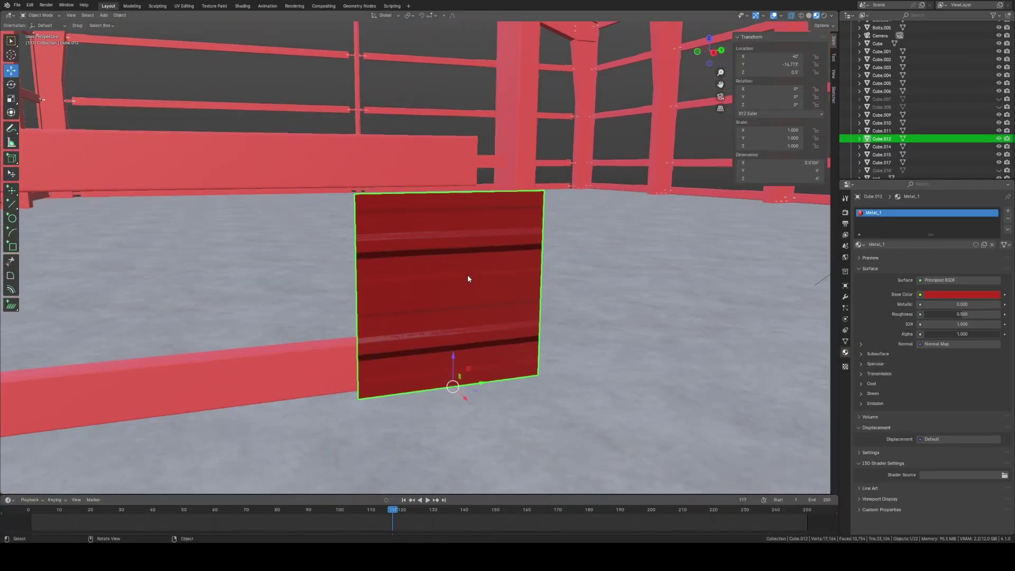
pyautogui.press('Tab')
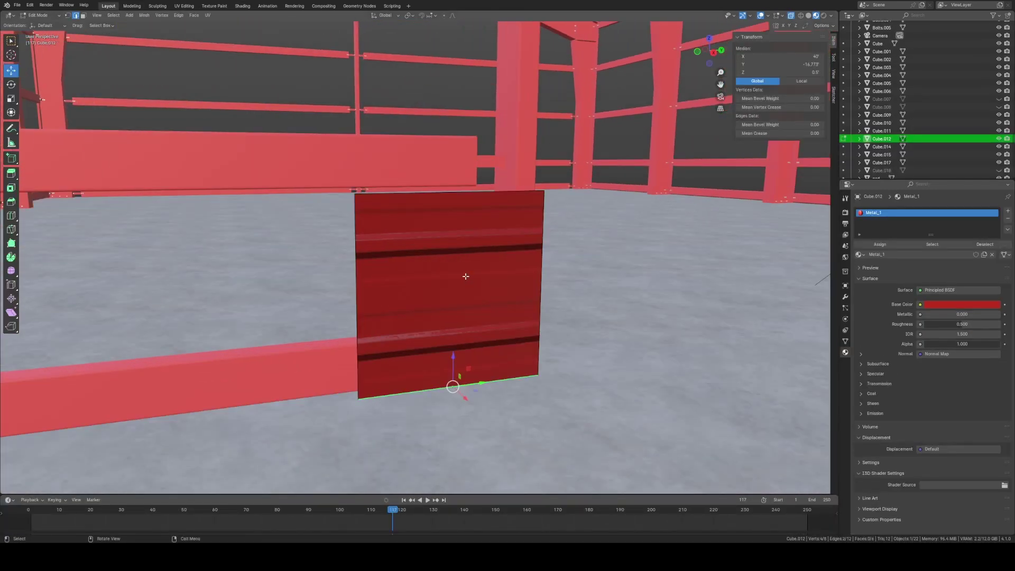
pyautogui.click(83, 16)
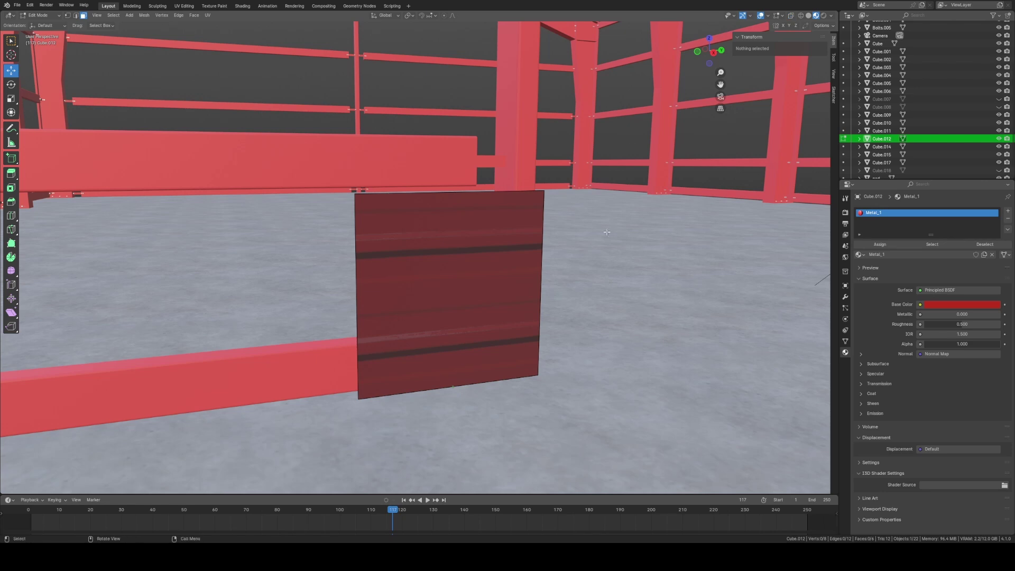
pyautogui.click(450, 261)
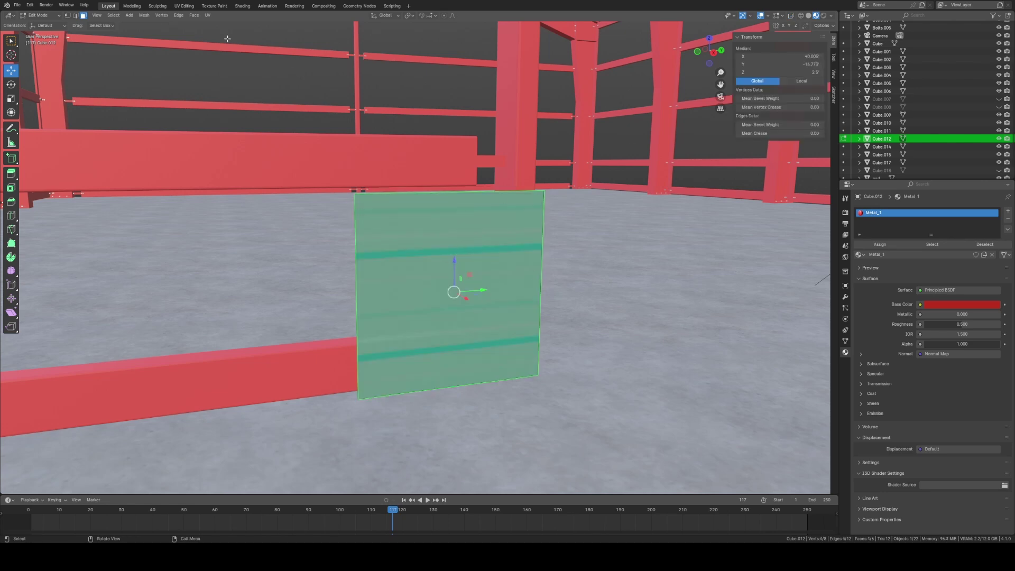
pyautogui.click(207, 15)
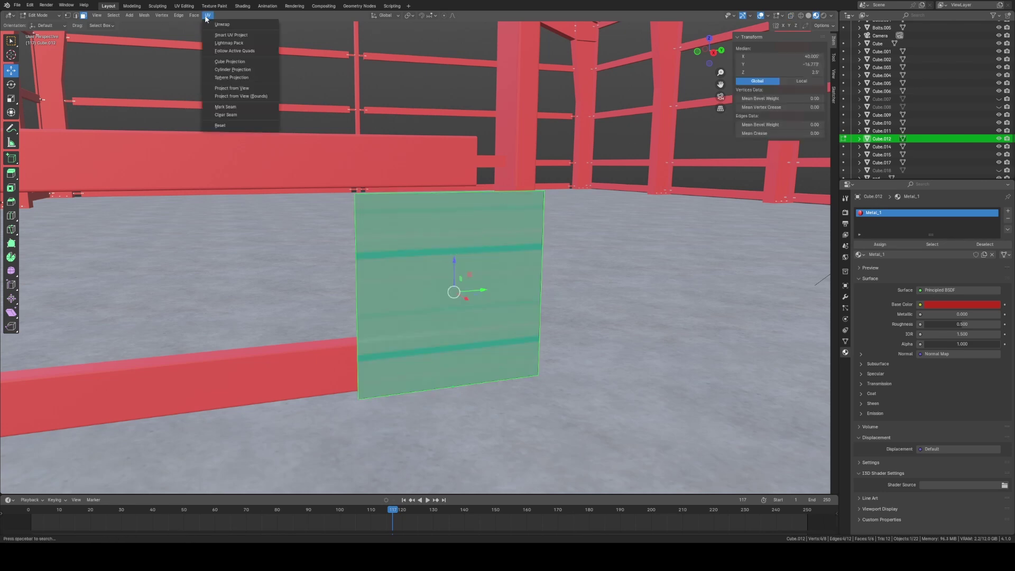
pyautogui.click(236, 26)
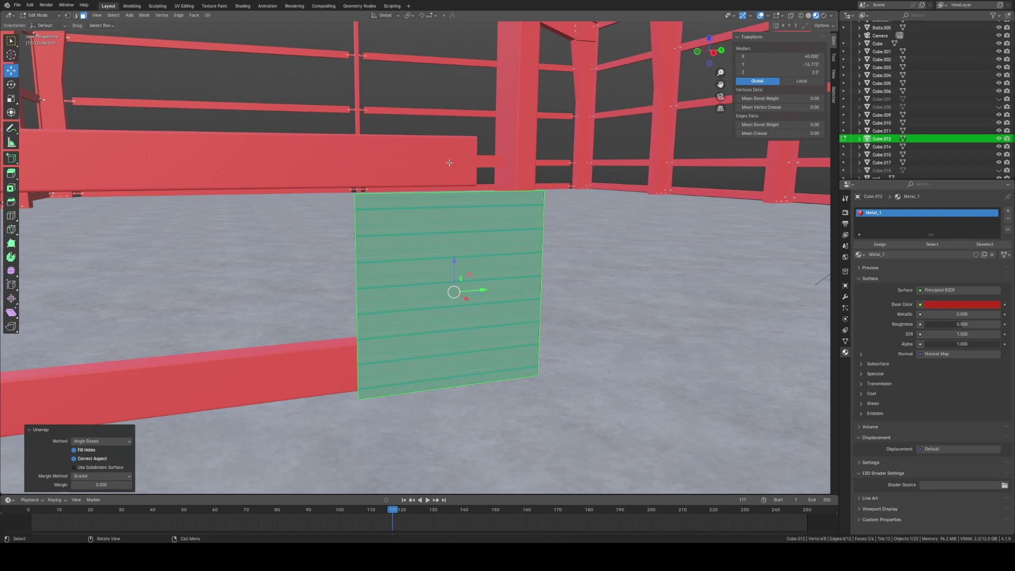
# - Select the panel's large inner face and Unwrap it so its texture matches the outer face
pyautogui.moveTo(454, 219); pyautogui.dragTo(520, 227, button='middle')
pyautogui.click(769, 172)
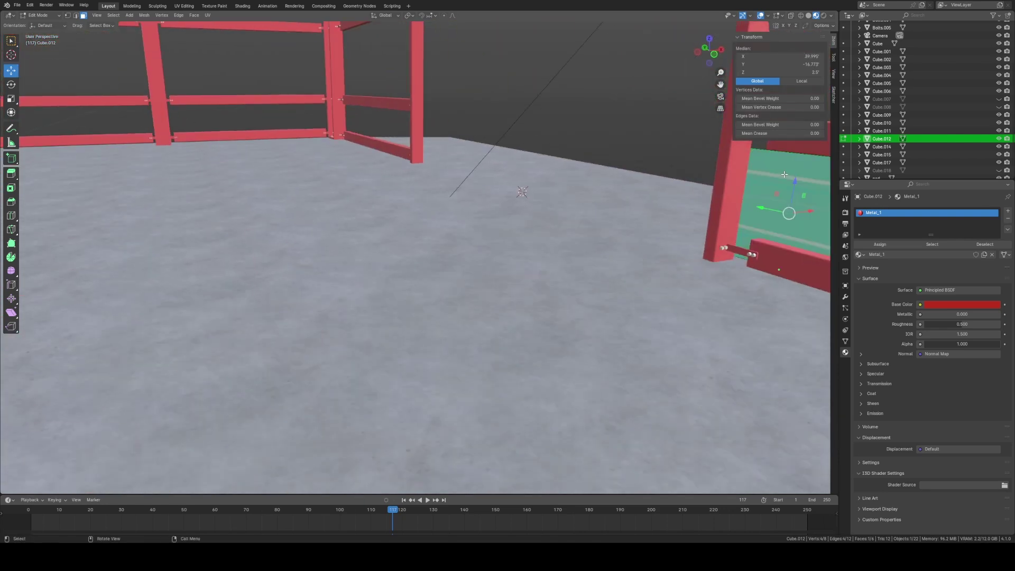
pyautogui.click(208, 15)
pyautogui.click(227, 26)
pyautogui.keyDown('shift'); pyautogui.moveTo(605, 213); pyautogui.dragTo(468, 224, button='middle'); pyautogui.keyUp('shift')
pyautogui.moveTo(693, 316); pyautogui.dragTo(611, 317, button='middle')
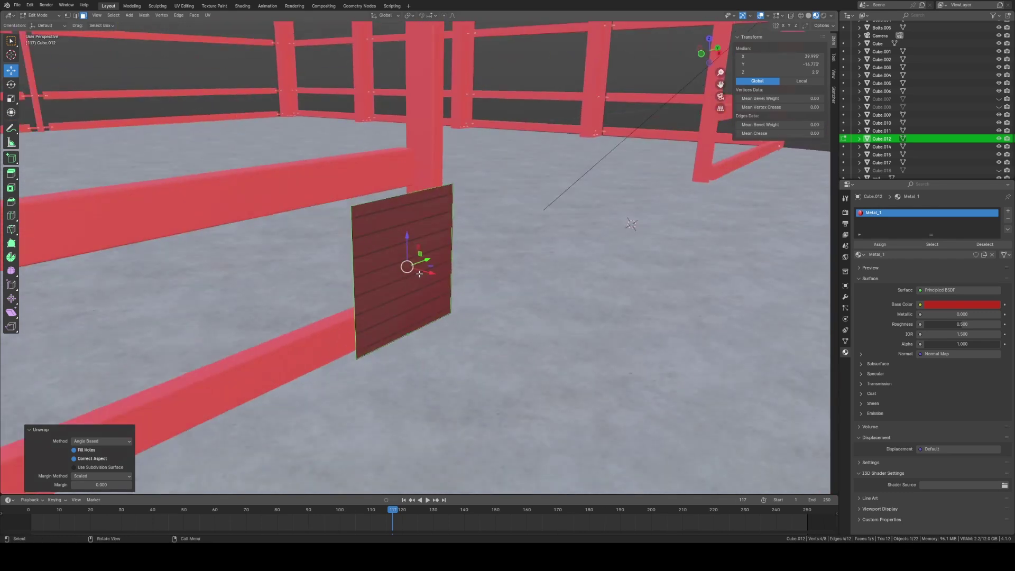
pyautogui.moveTo(420, 274); pyautogui.dragTo(458, 279, button='middle')
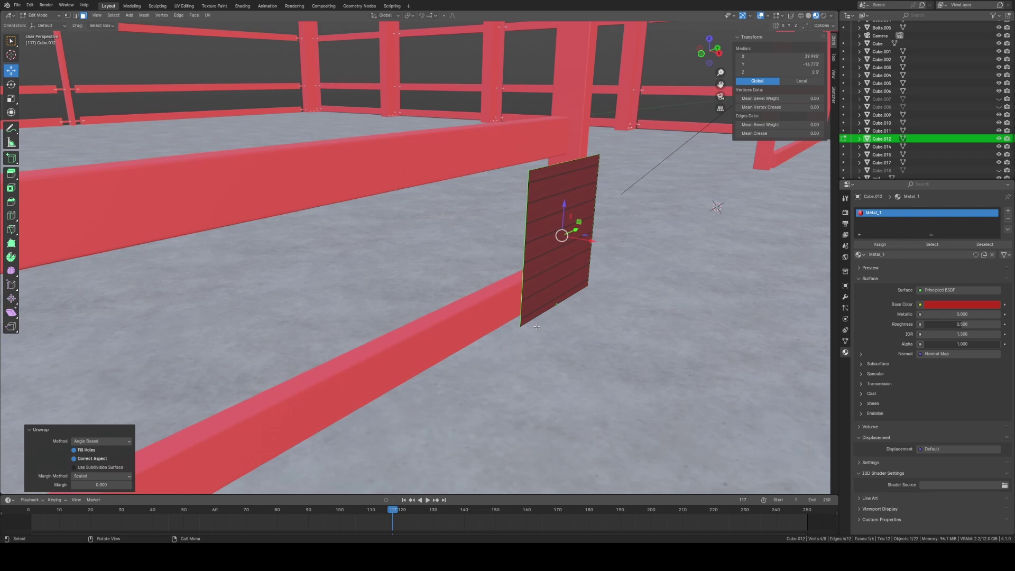
# - Switch to the UV Editing workspace and show the panel's complete UV layout over metal_normal.png
pyautogui.click(185, 6)
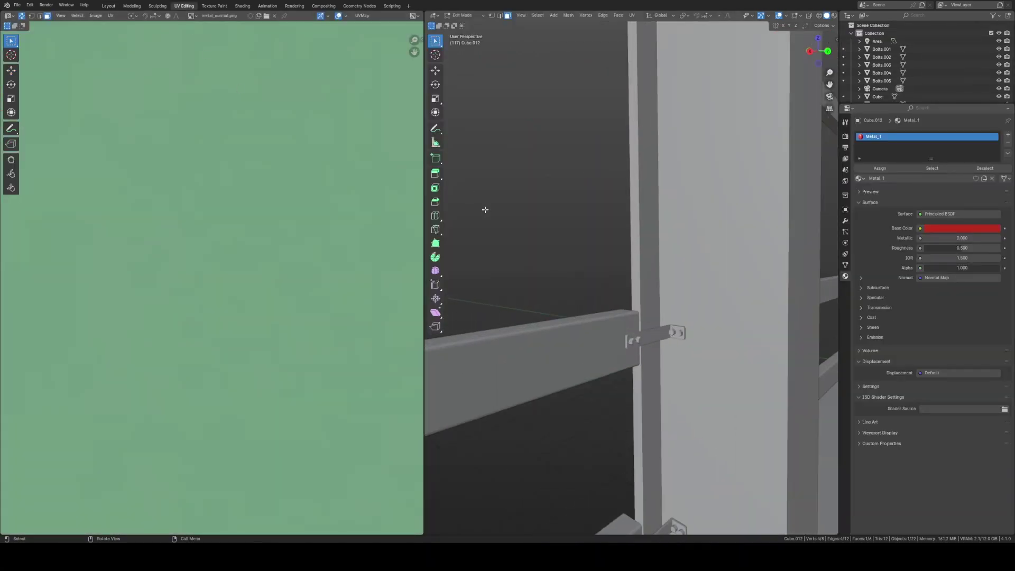
pyautogui.scroll(-10, 485, 210)
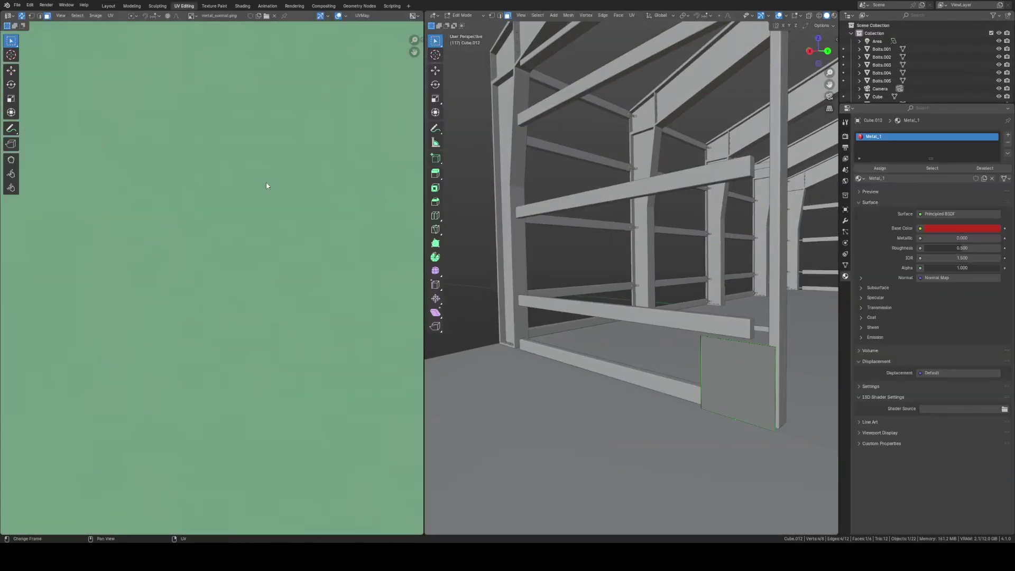
pyautogui.scroll(-8, 284, 193)
pyautogui.scroll(2, 284, 192)
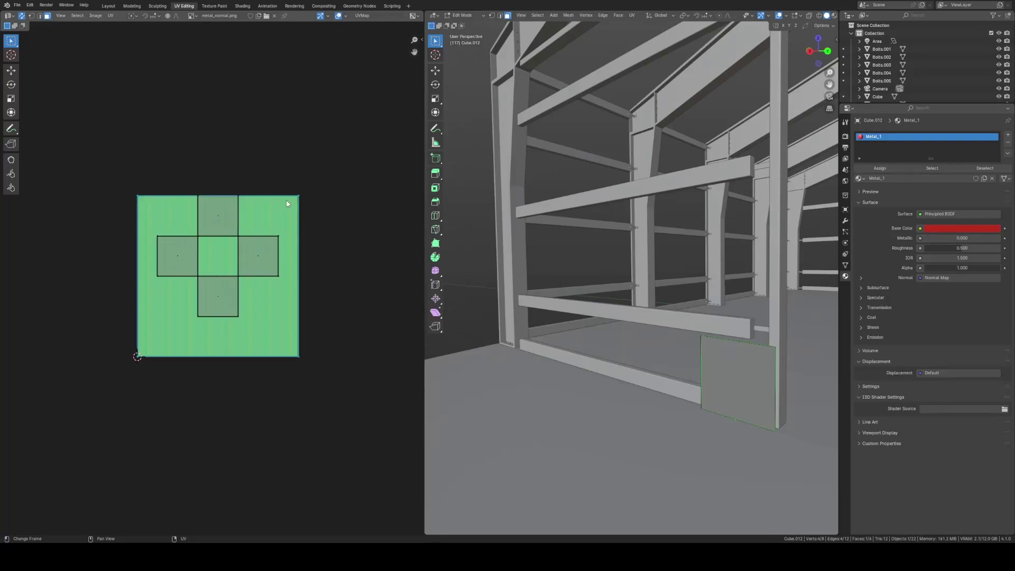
pyautogui.scroll(3, 286, 204)
# - Set the model view to Material Preview shading and select both large faces of the panel
pyautogui.click(747, 374)
pyautogui.moveTo(736, 373); pyautogui.dragTo(776, 137, button='middle')
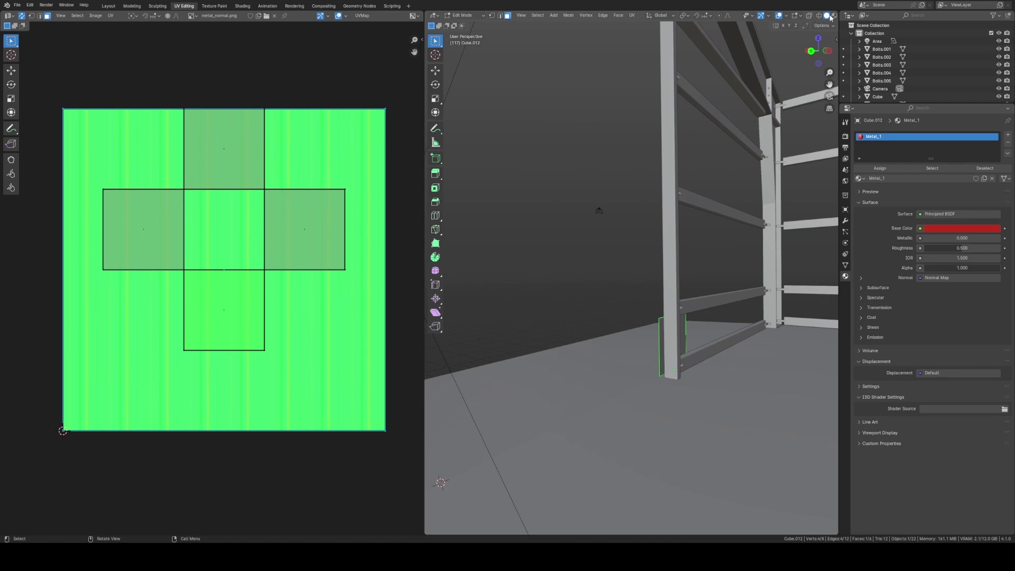
pyautogui.click(835, 15)
pyautogui.moveTo(656, 307)
pyautogui.mouseDown(button='middle')
pyautogui.moveTo(634, 321)
pyautogui.moveTo(626, 254)
pyautogui.moveTo(643, 259)
pyautogui.mouseUp(button='middle')
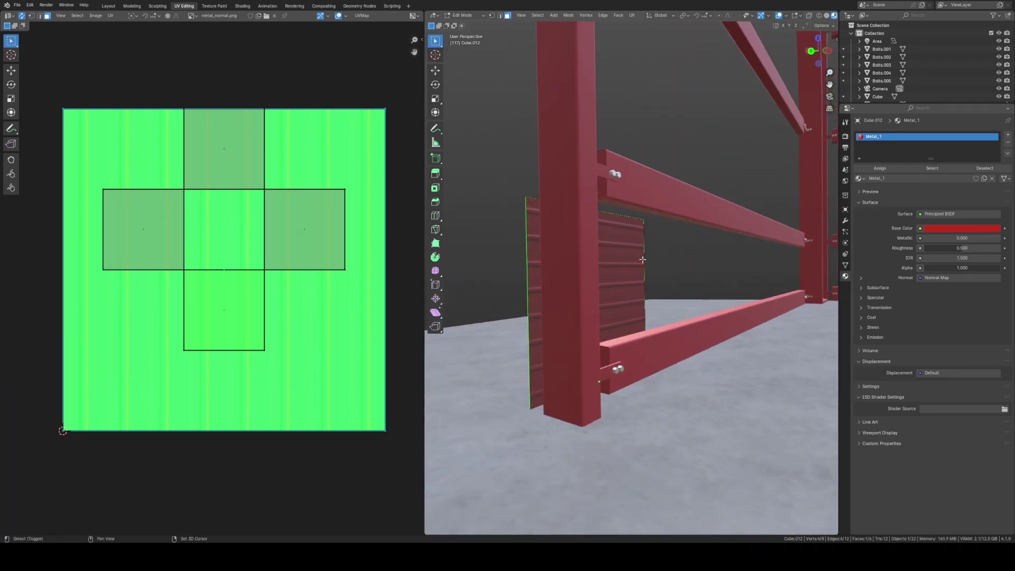
pyautogui.keyDown('shift'); pyautogui.click(640, 270); pyautogui.keyUp('shift')
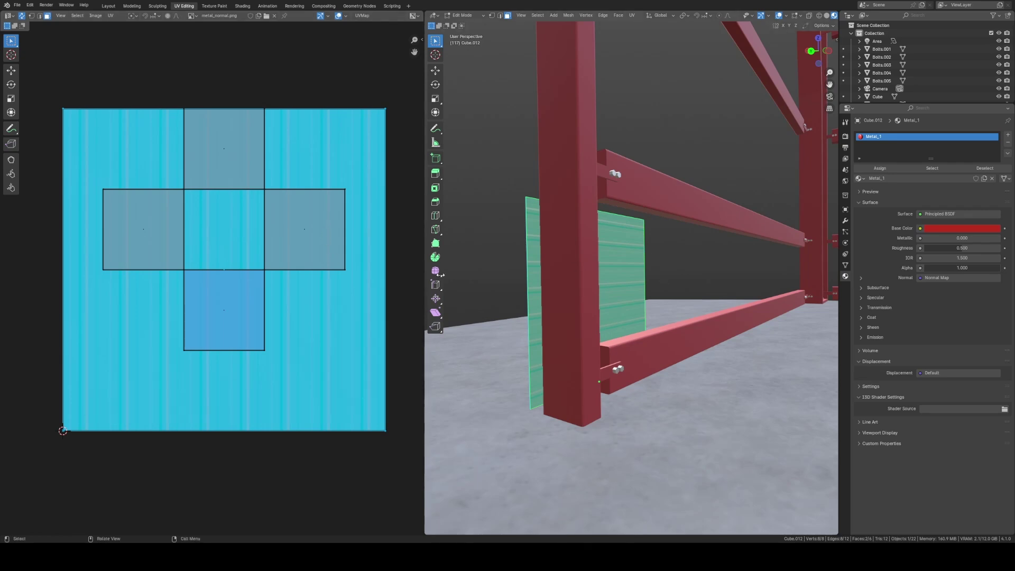
# - Toggle UV Sync Selection to compare the selected faces' UVs with the panel's complete layout, leaving it on
pyautogui.scroll(-4, 608, 265)
pyautogui.scroll(2, 609, 264)
pyautogui.scroll(-3, 236, 194)
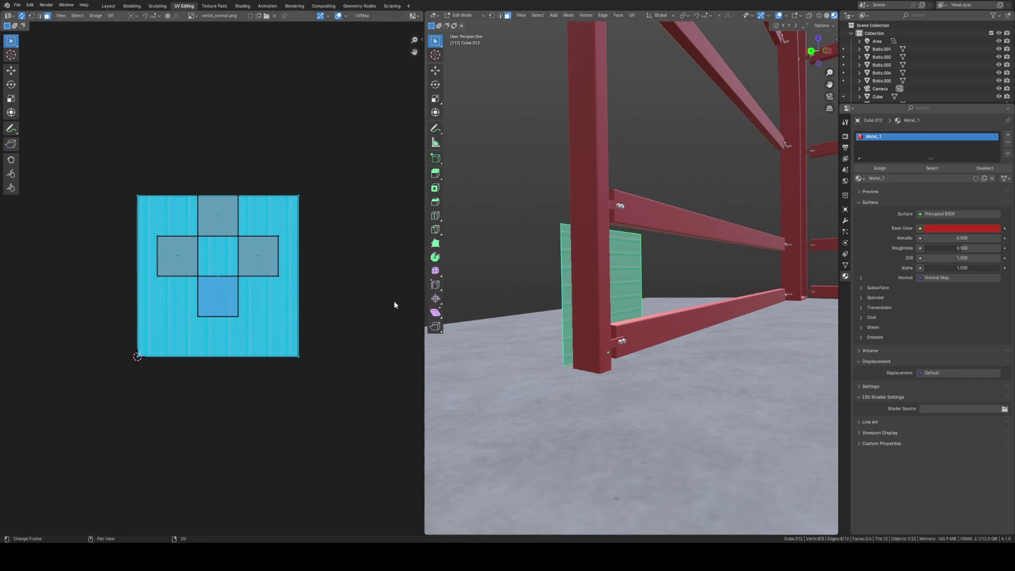
pyautogui.click(22, 16)
pyautogui.click(22, 17)
pyautogui.click(22, 17)
pyautogui.click(22, 17)
pyautogui.click(22, 16)
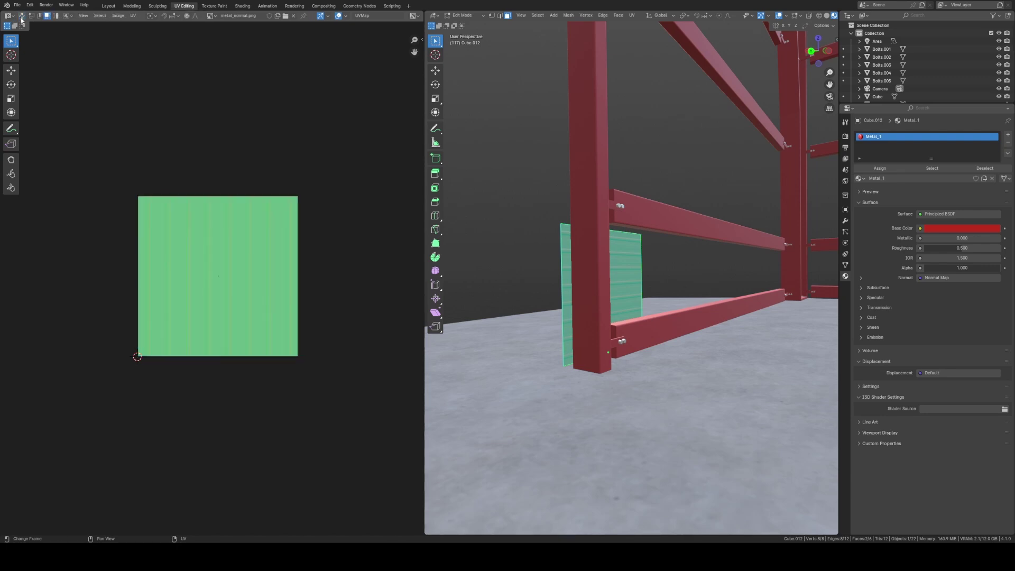
pyautogui.click(22, 17)
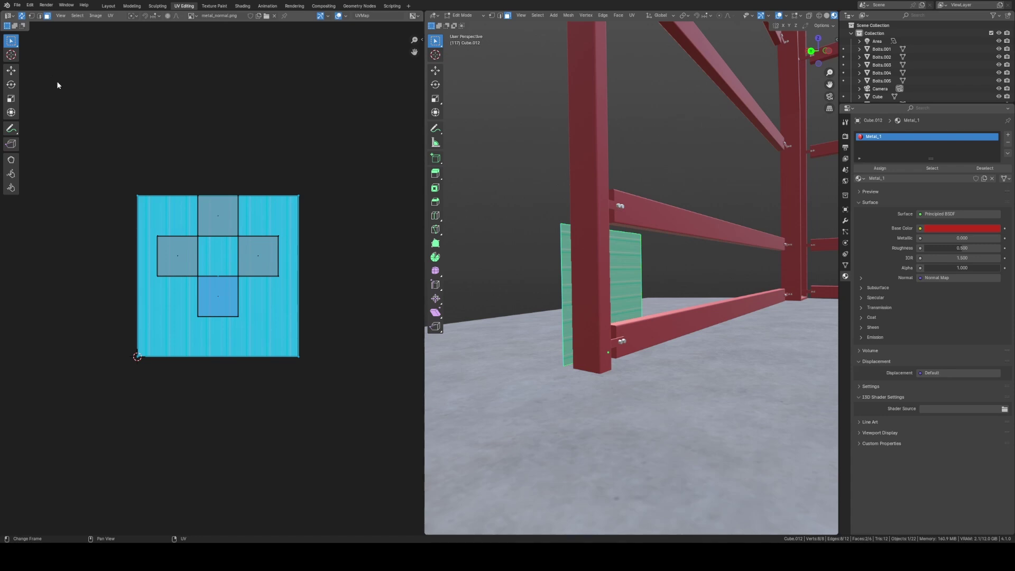
pyautogui.click(22, 17)
# - Rotate the UVs of both large faces by 90 degrees so the ribs run vertically, and check both sides of the panel
pyautogui.press('r')
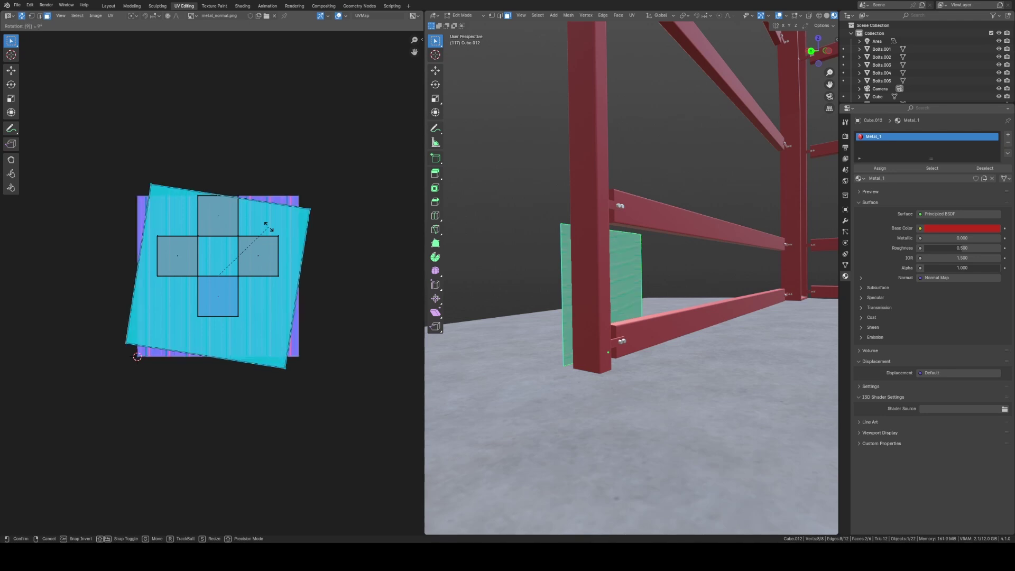
pyautogui.click(269, 230)
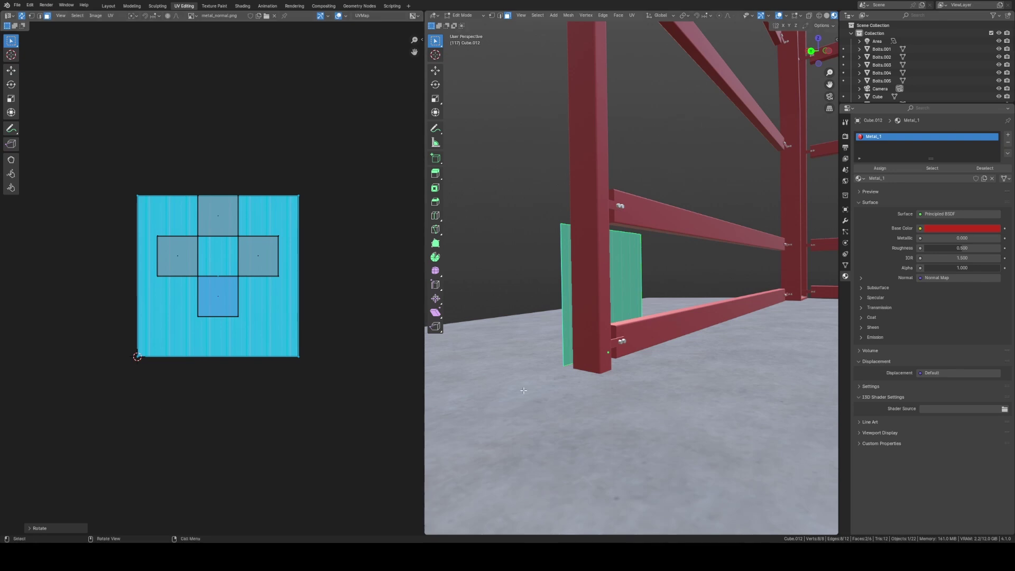
pyautogui.moveTo(651, 328); pyautogui.dragTo(650, 252, button='middle')
pyautogui.click(651, 252)
pyautogui.scroll(4, 621, 261)
pyautogui.press('Tab')
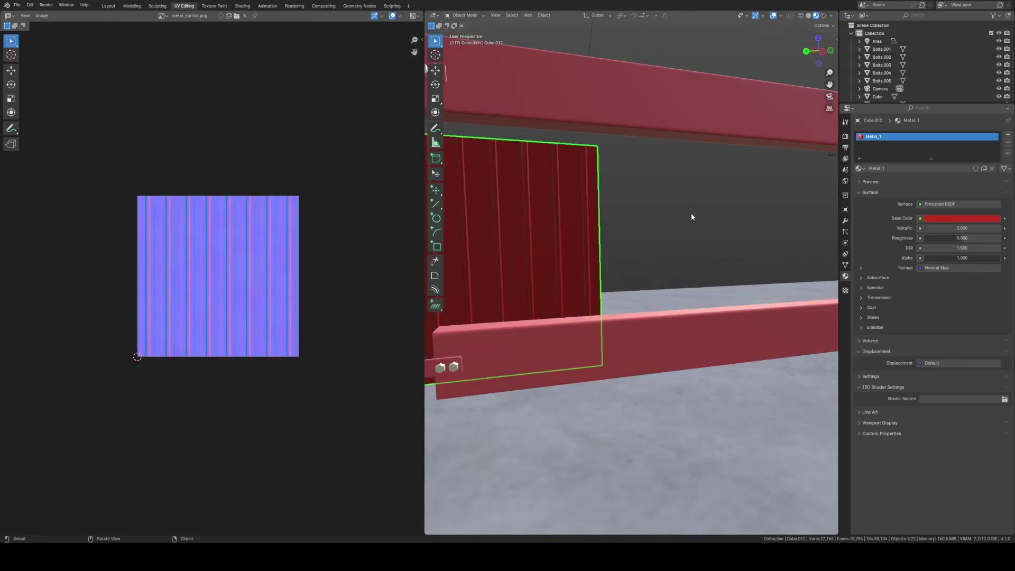
pyautogui.moveTo(691, 213); pyautogui.dragTo(596, 185, button='middle')
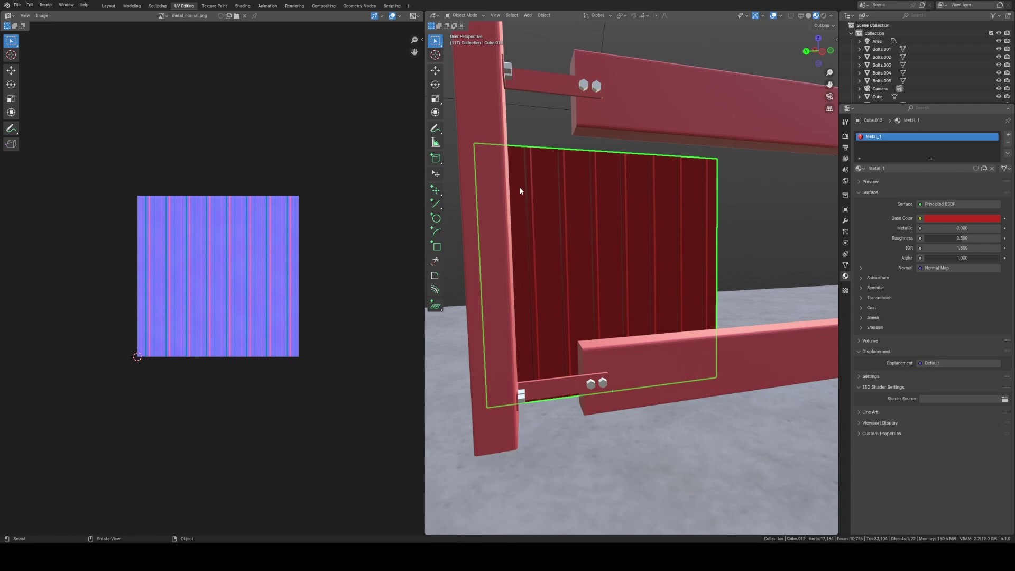
pyautogui.keyDown('shift'); pyautogui.moveTo(566, 271); pyautogui.dragTo(747, 303, button='middle'); pyautogui.keyUp('shift')
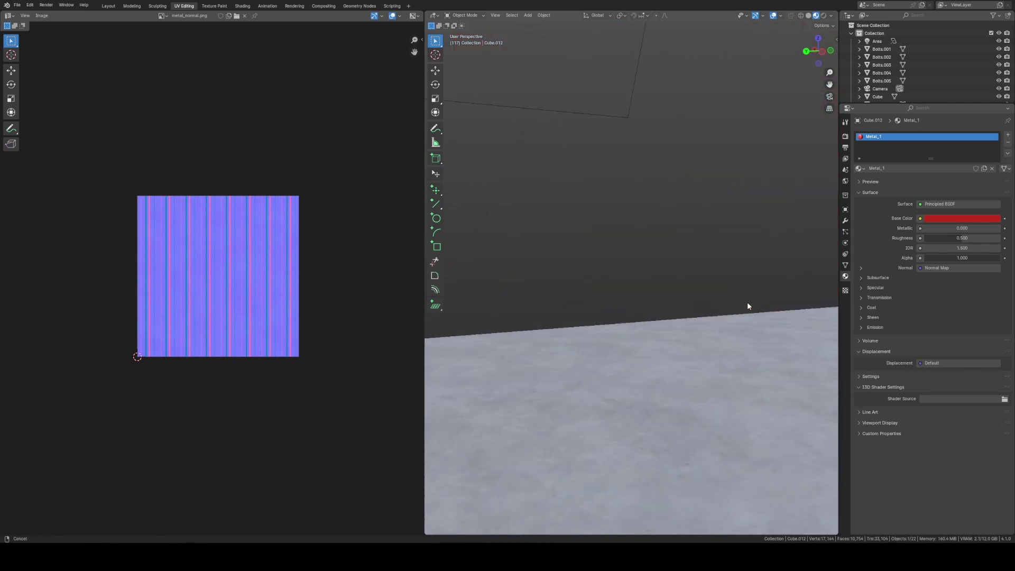
pyautogui.moveTo(497, 265); pyautogui.dragTo(683, 335, button='middle')
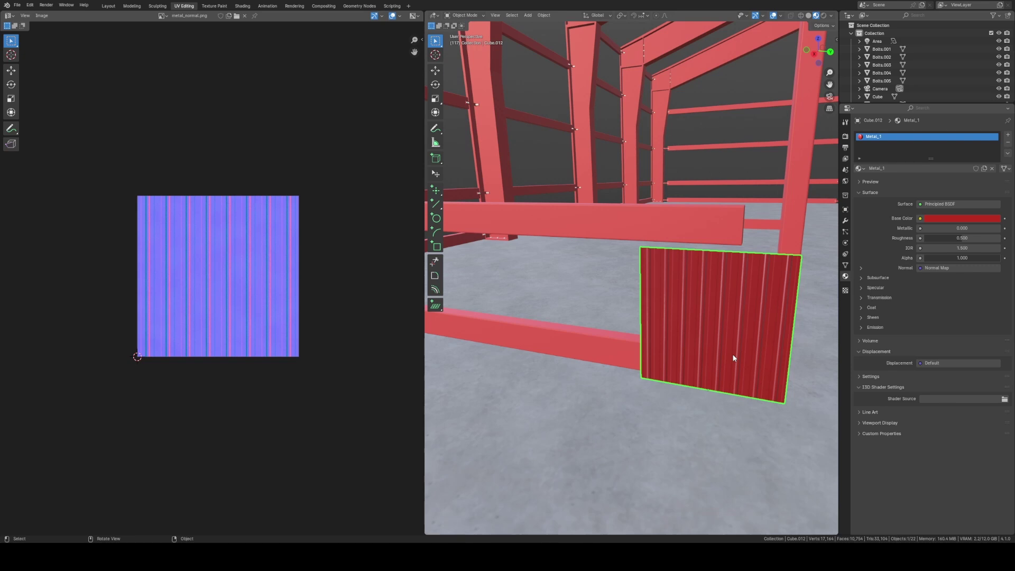
# - Delete the panel's four thin edge faces, selecting their UV islands around the centre square and keeping the two large faces
pyautogui.moveTo(694, 334); pyautogui.dragTo(578, 277, button='middle')
pyautogui.press('Tab')
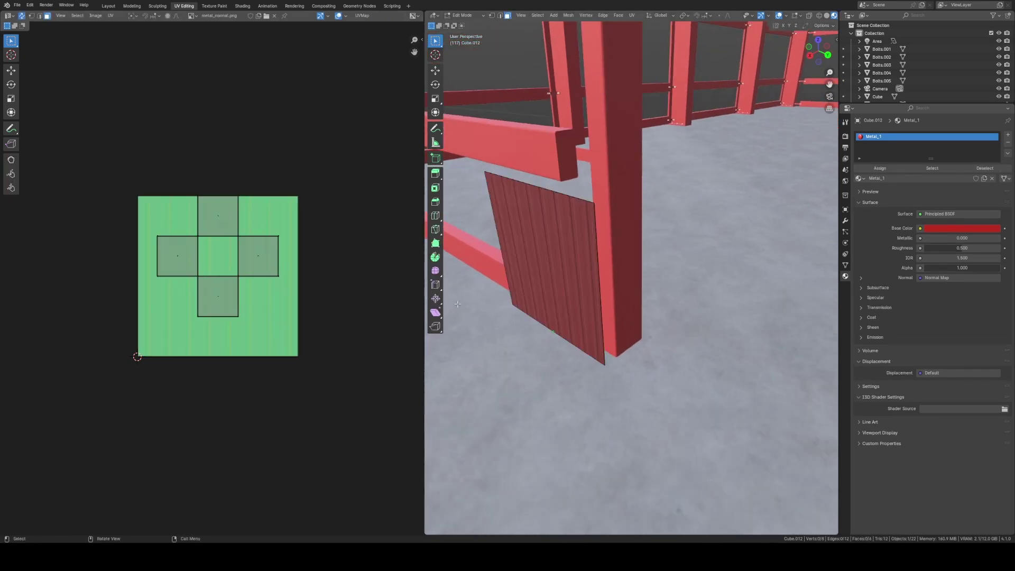
pyautogui.scroll(5, 221, 237)
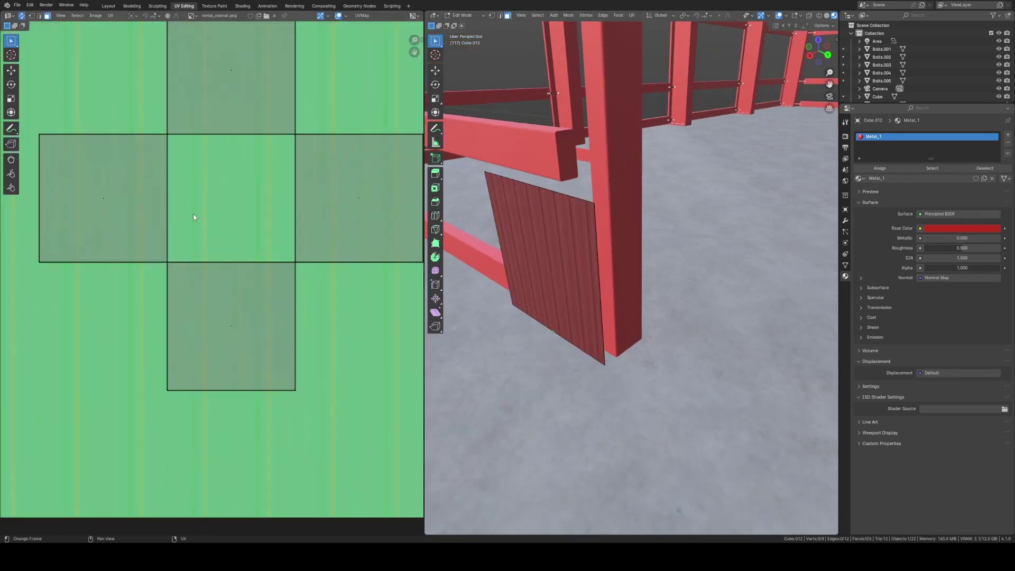
pyautogui.click(195, 111)
pyautogui.keyDown('shift'); pyautogui.click(349, 228); pyautogui.keyUp('shift')
pyautogui.keyDown('shift'); pyautogui.click(248, 349); pyautogui.keyUp('shift')
pyautogui.keyDown('shift'); pyautogui.click(117, 232); pyautogui.keyUp('shift')
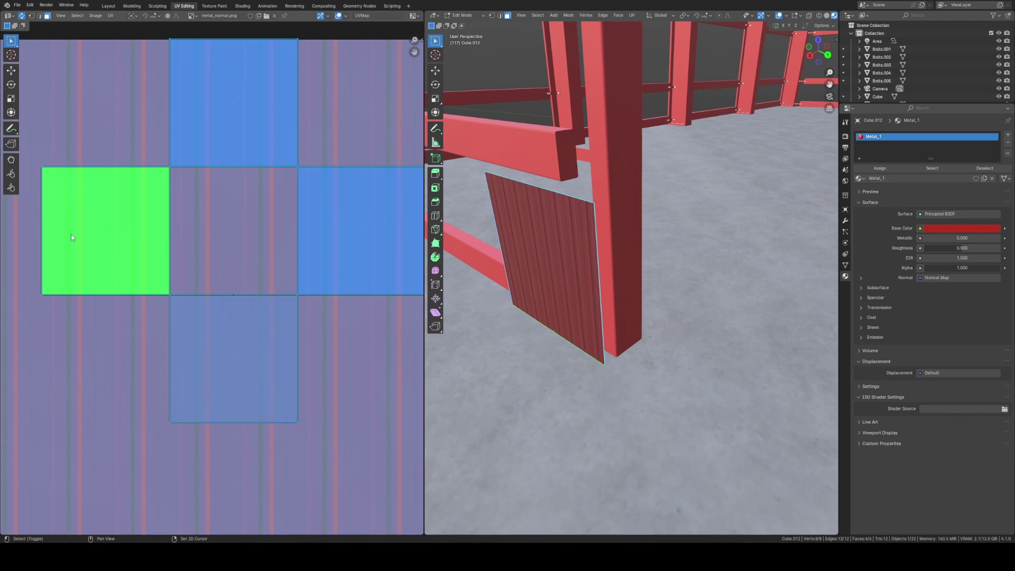
pyautogui.rightClick(633, 200)
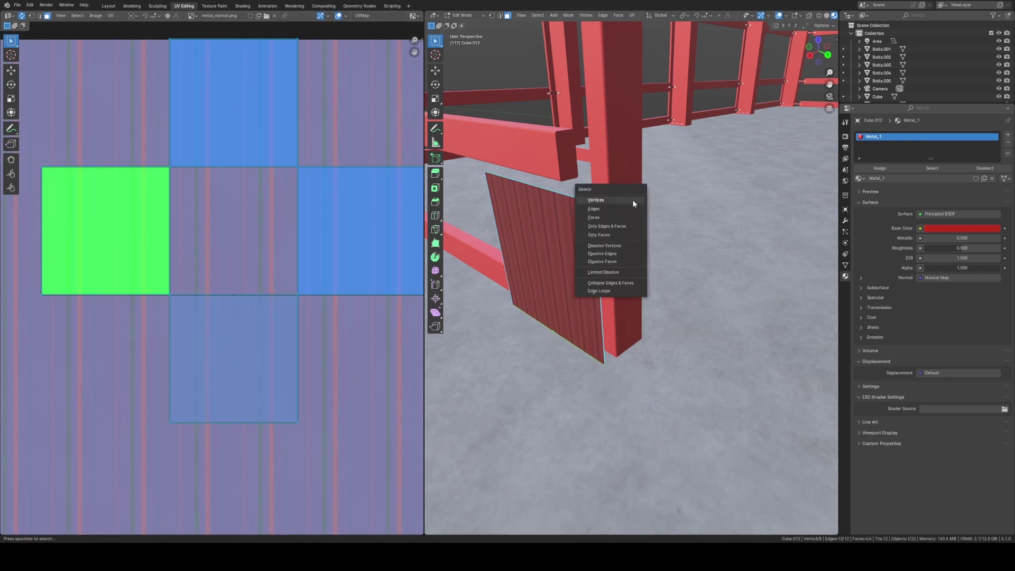
pyautogui.click(606, 217)
pyautogui.press('Tab')
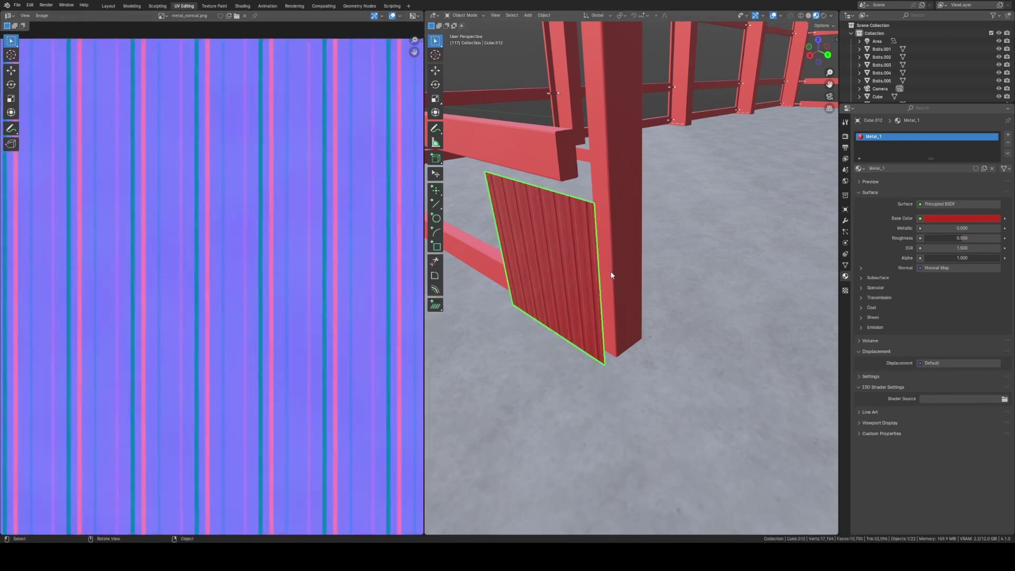
# - Return to the Layout workspace and move the panel inward along X to about 39.7 ft in front orthographic view
pyautogui.scroll(-4, 609, 217)
pyautogui.moveTo(609, 222); pyautogui.dragTo(660, 313, button='middle')
pyautogui.scroll(6, 626, 286)
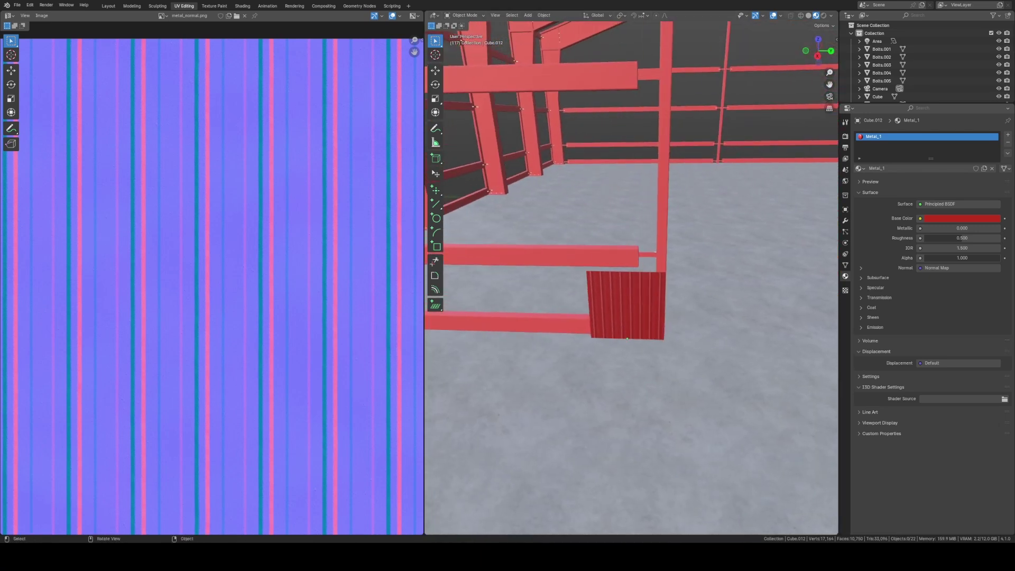
pyautogui.click(108, 6)
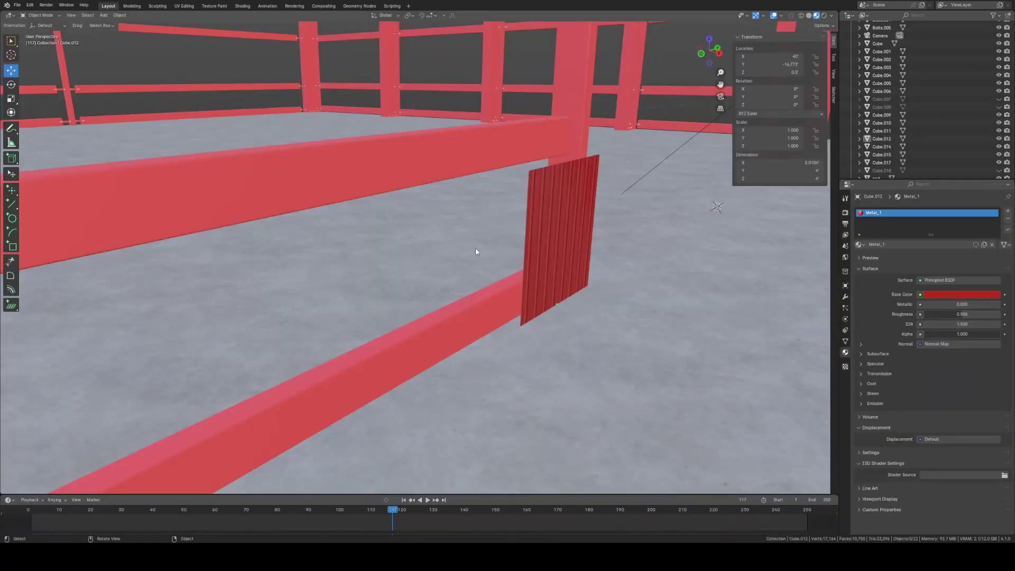
pyautogui.moveTo(517, 265); pyautogui.dragTo(462, 226, button='middle')
pyautogui.scroll(-5, 518, 227)
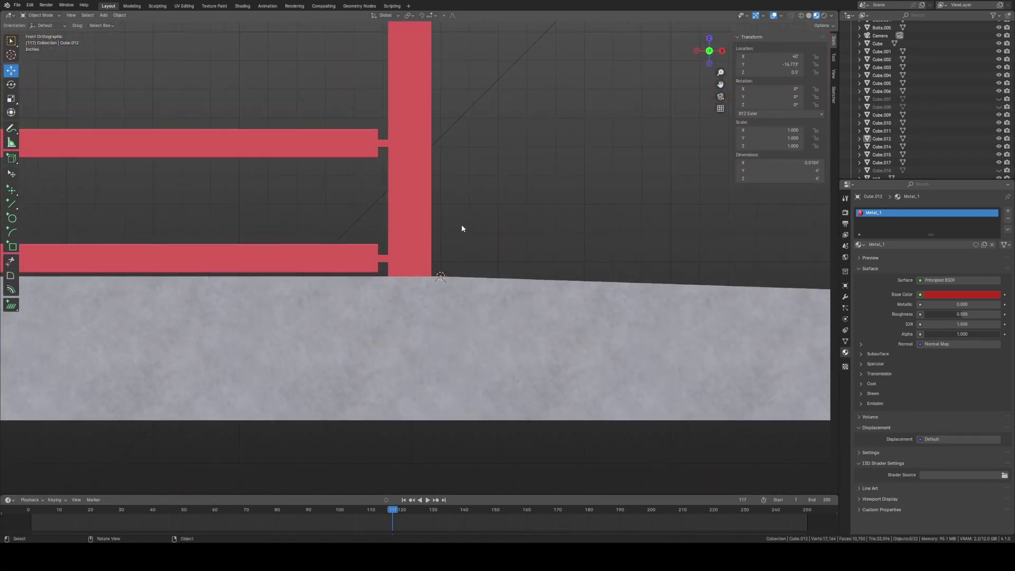
pyautogui.click(437, 228)
pyautogui.scroll(5, 448, 230)
pyautogui.scroll(2, 448, 232)
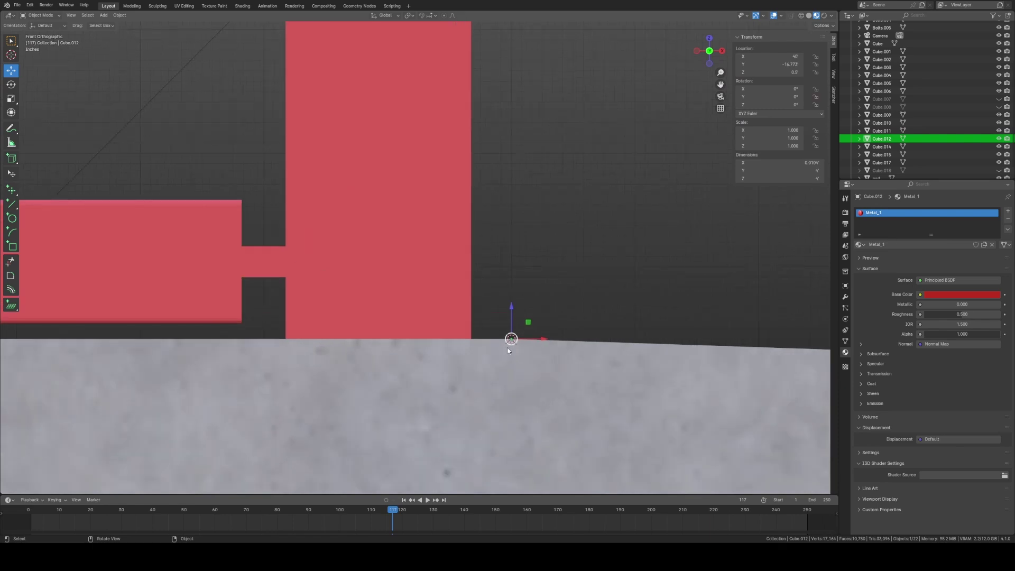
pyautogui.moveTo(543, 338); pyautogui.dragTo(509, 339)
pyautogui.scroll(-4, 521, 292)
pyautogui.click(506, 246)
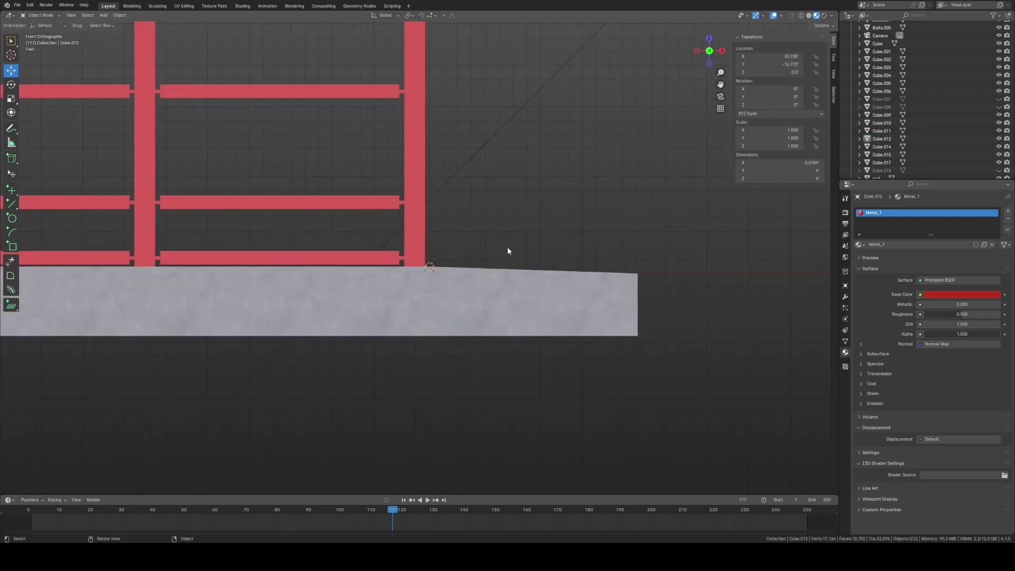
# - Select the moved panel and examine its position against the corner post and horizontal rails from several angles
pyautogui.moveTo(506, 246); pyautogui.dragTo(478, 267, button='middle')
pyautogui.scroll(6, 411, 255)
pyautogui.scroll(-4, 472, 268)
pyautogui.click(419, 288)
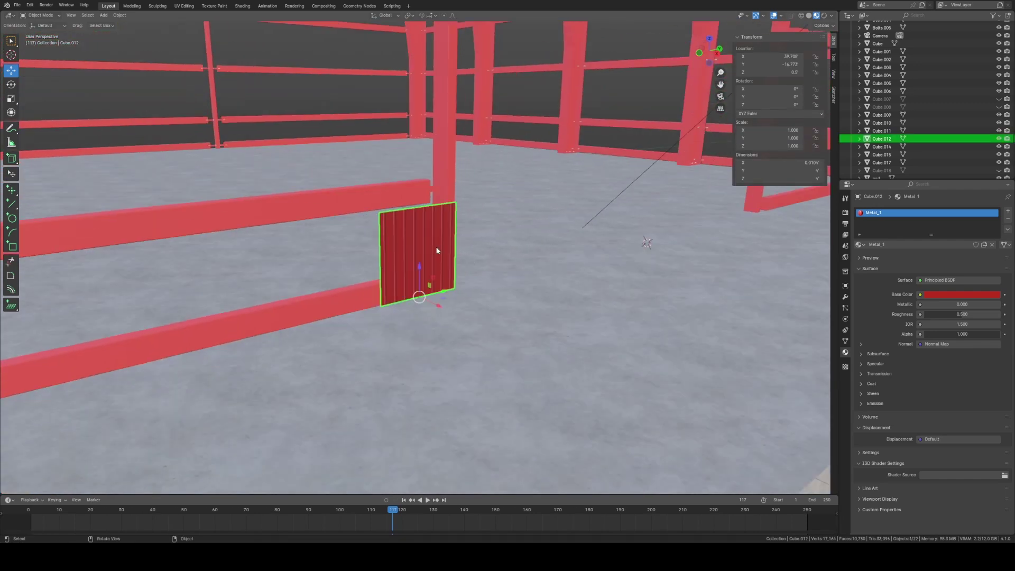
pyautogui.scroll(3, 537, 299)
pyautogui.moveTo(537, 298); pyautogui.dragTo(519, 277, button='middle')
pyautogui.scroll(-8, 519, 277)
pyautogui.scroll(7, 496, 265)
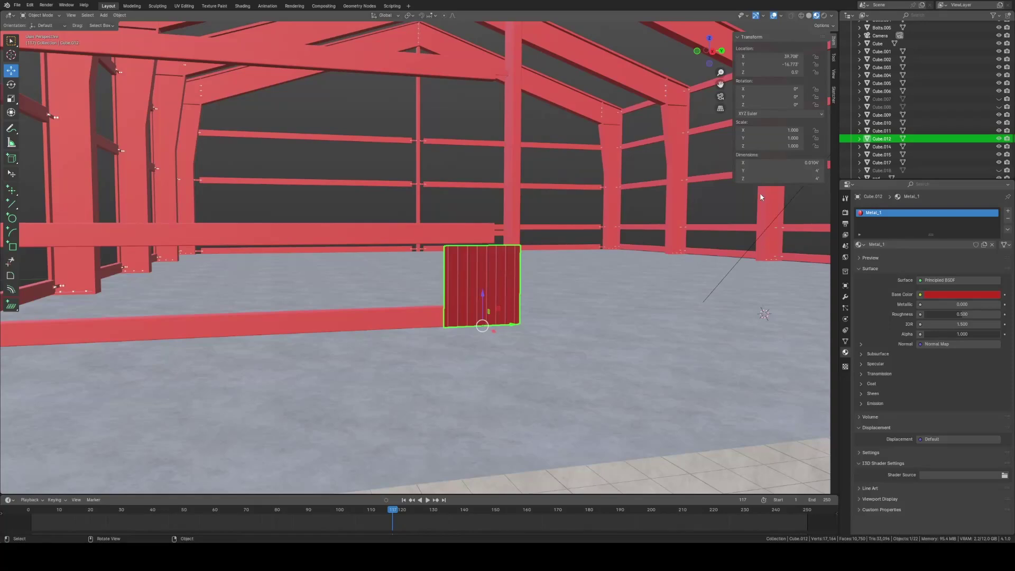
pyautogui.moveTo(571, 229); pyautogui.dragTo(550, 286, button='middle')
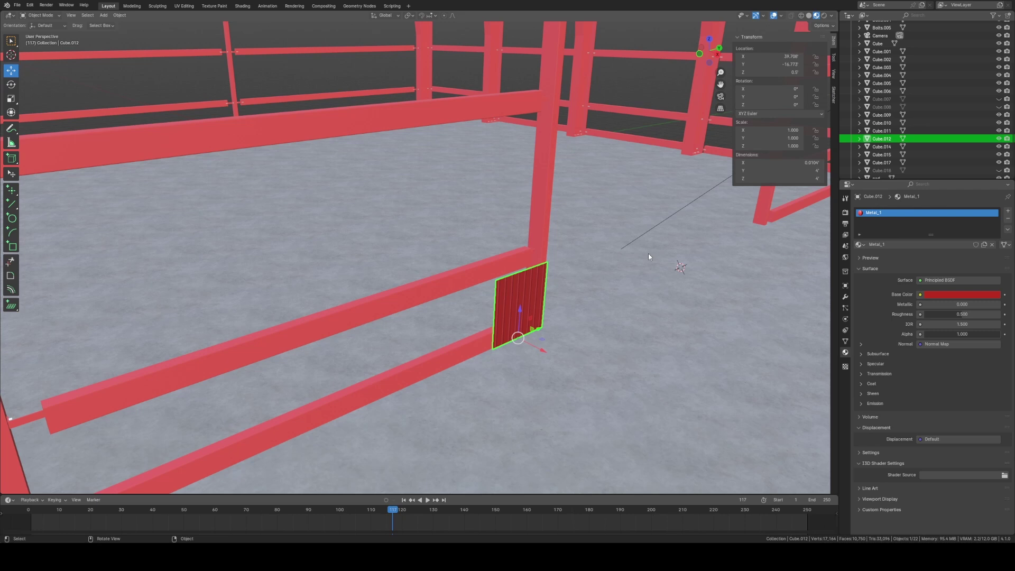
# - Duplicate the red panel and raise the copy 4 ft along Z so it sits directly above the original
pyautogui.hotkey('shift', 'd')
pyautogui.rightClick(538, 309)
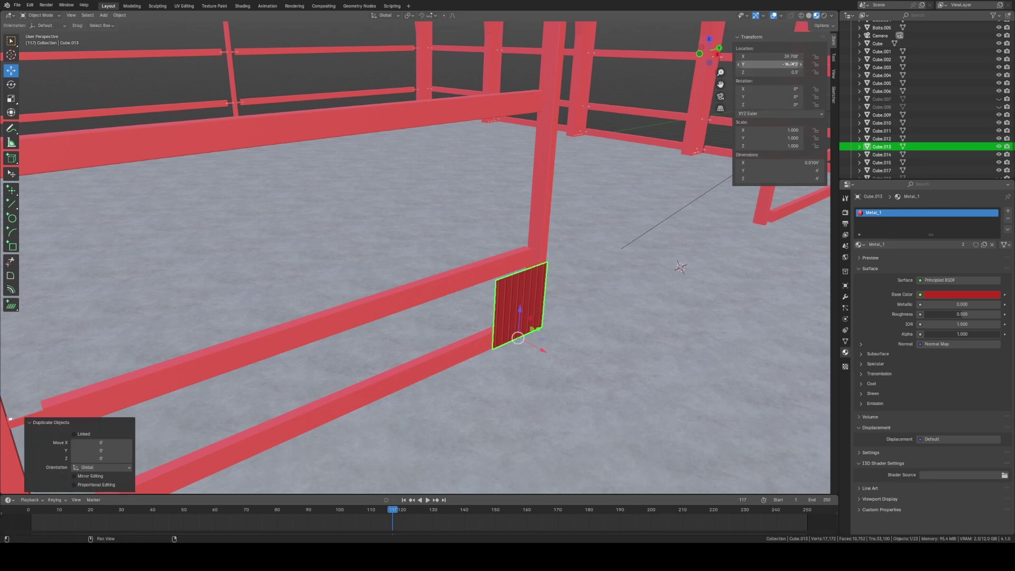
pyautogui.moveTo(518, 310); pyautogui.dragTo(526, 237)
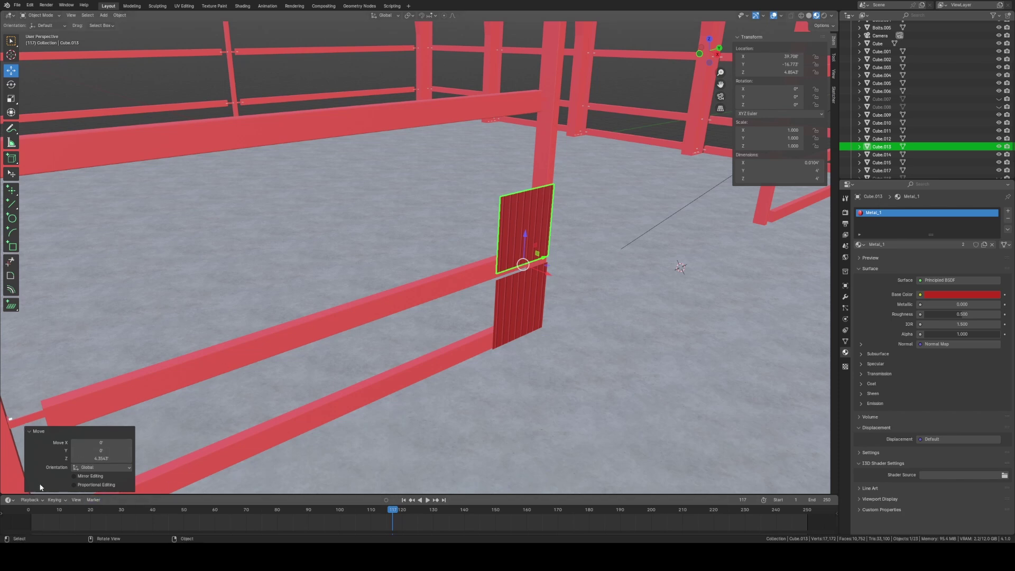
pyautogui.click(116, 458)
pyautogui.write('4')
pyautogui.press('Return')
pyautogui.scroll(2, 510, 300)
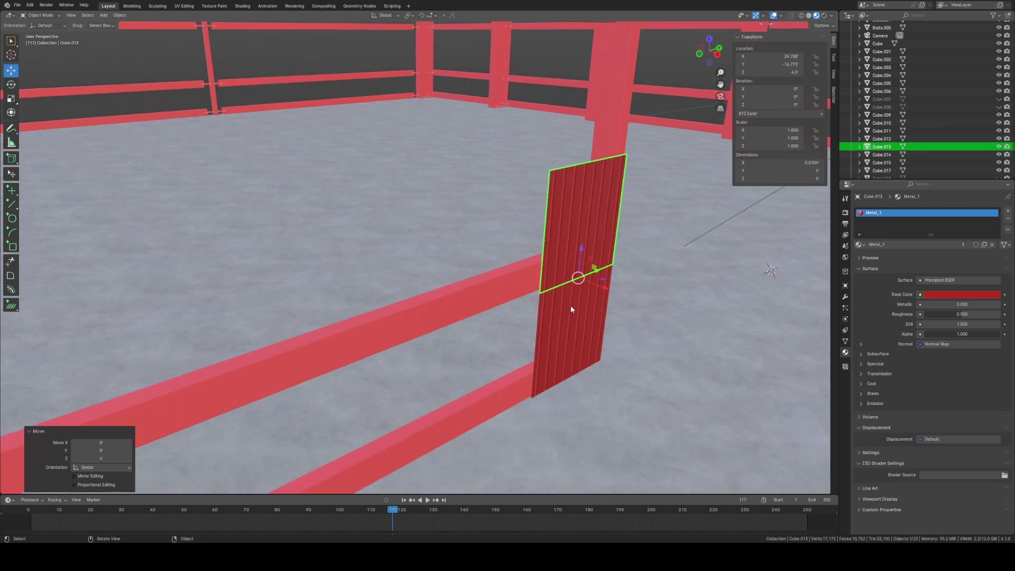
# - Give the upper panel its own copy of the Metal_1 material and rename that material Metal_2
pyautogui.keyDown('shift'); pyautogui.moveTo(570, 308); pyautogui.dragTo(420, 324, button='middle'); pyautogui.keyUp('shift')
pyautogui.scroll(3, 431, 304)
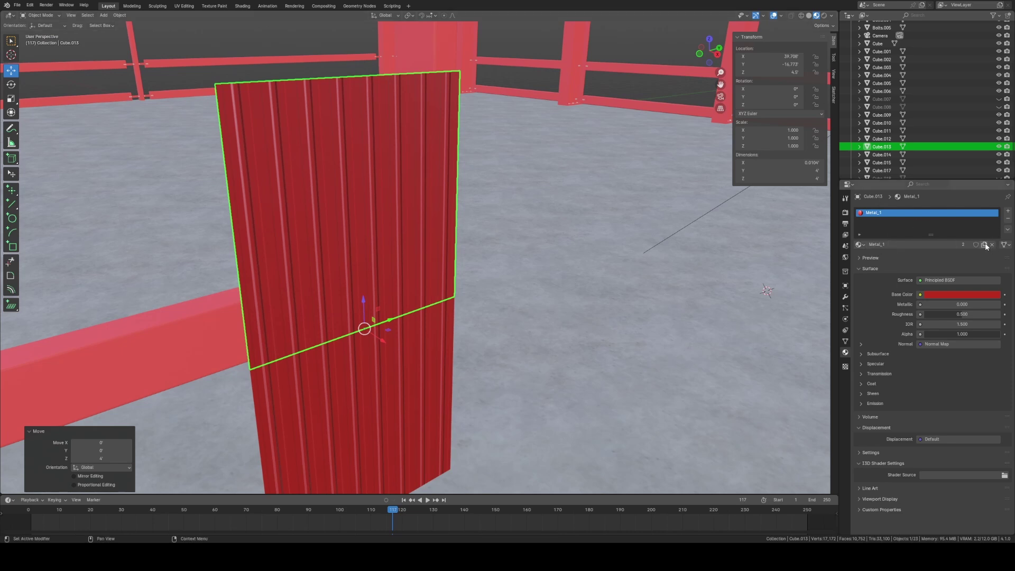
pyautogui.click(860, 244)
pyautogui.click(861, 245)
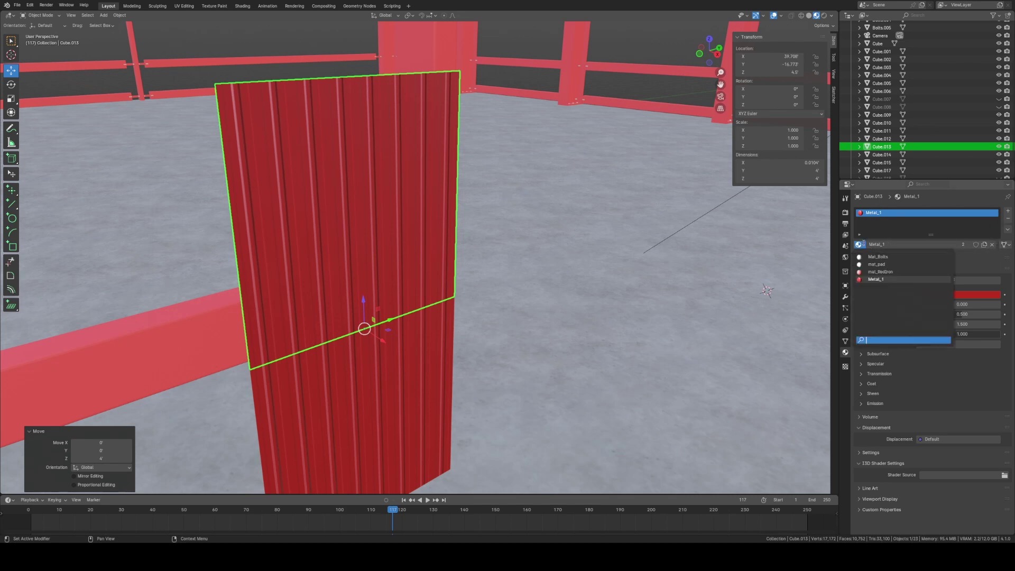
pyautogui.click(985, 252)
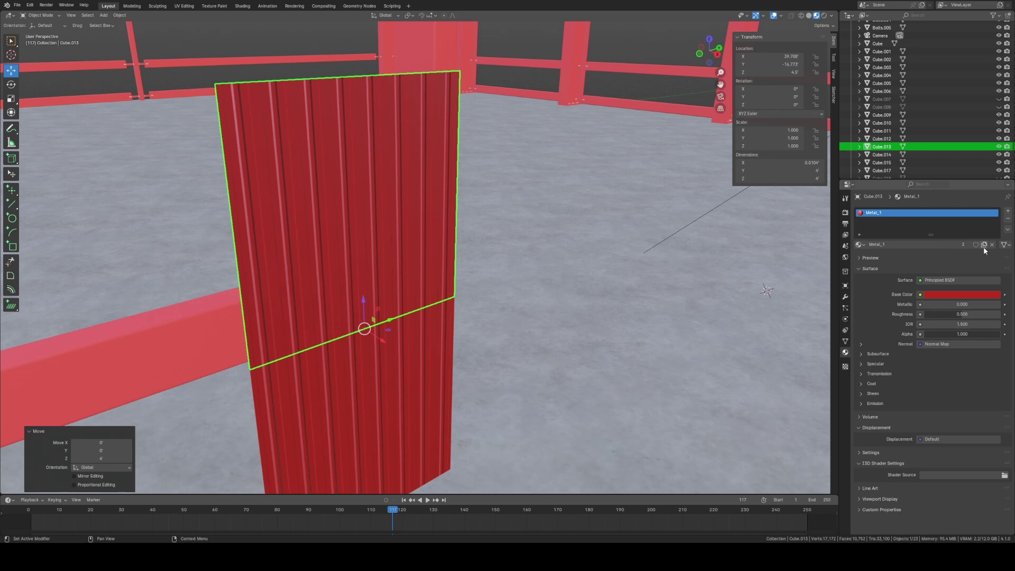
pyautogui.click(984, 246)
pyautogui.click(860, 245)
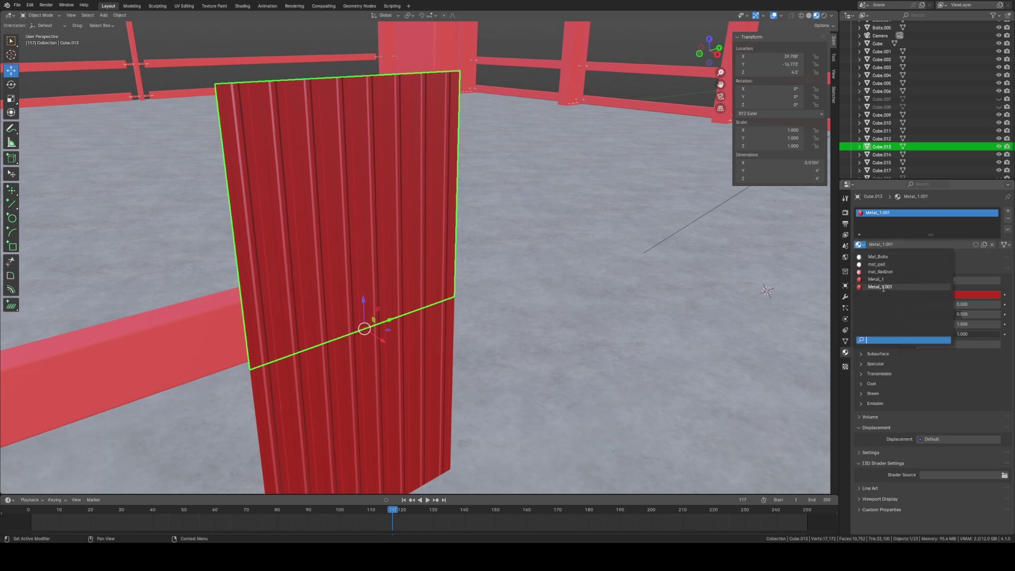
pyautogui.click(880, 286)
pyautogui.doubleClick(897, 244)
pyautogui.write('M')
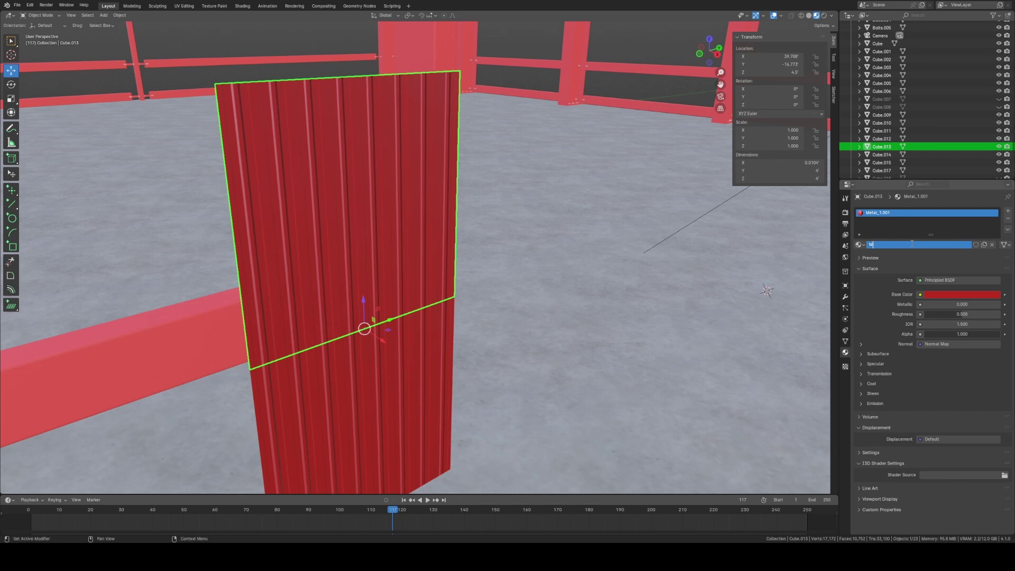
pyautogui.write('etal_2')
pyautogui.press('Return')
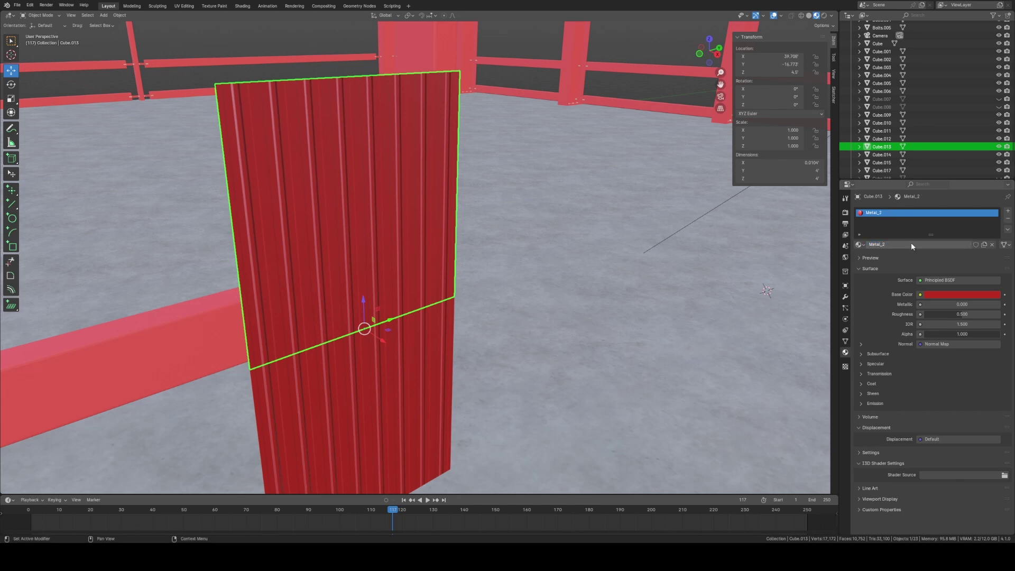
# - Change the base color of Metal_2 to a light grey
pyautogui.click(948, 294)
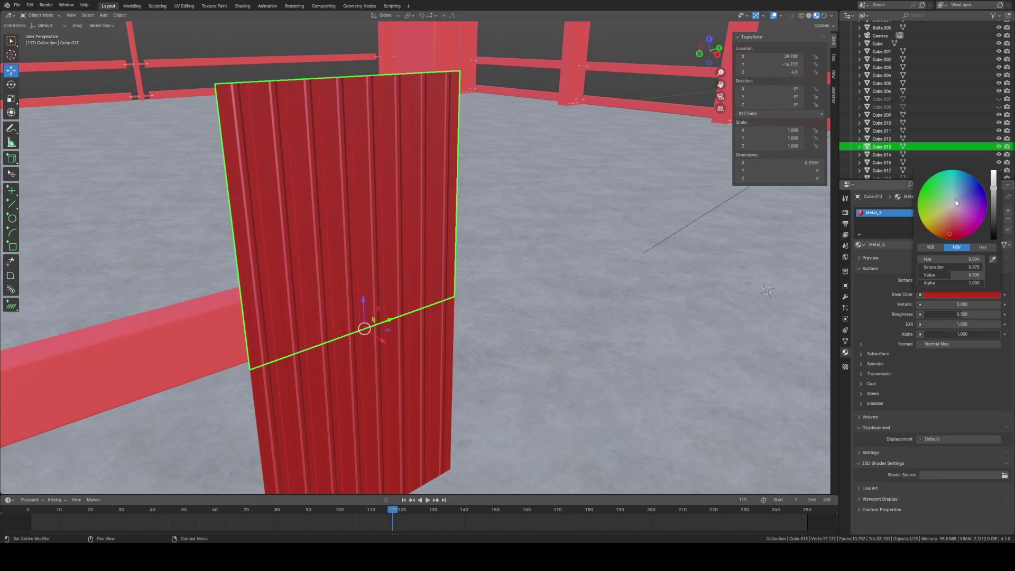
pyautogui.moveTo(957, 203); pyautogui.dragTo(952, 205)
pyautogui.click(503, 287)
pyautogui.scroll(-8, 487, 283)
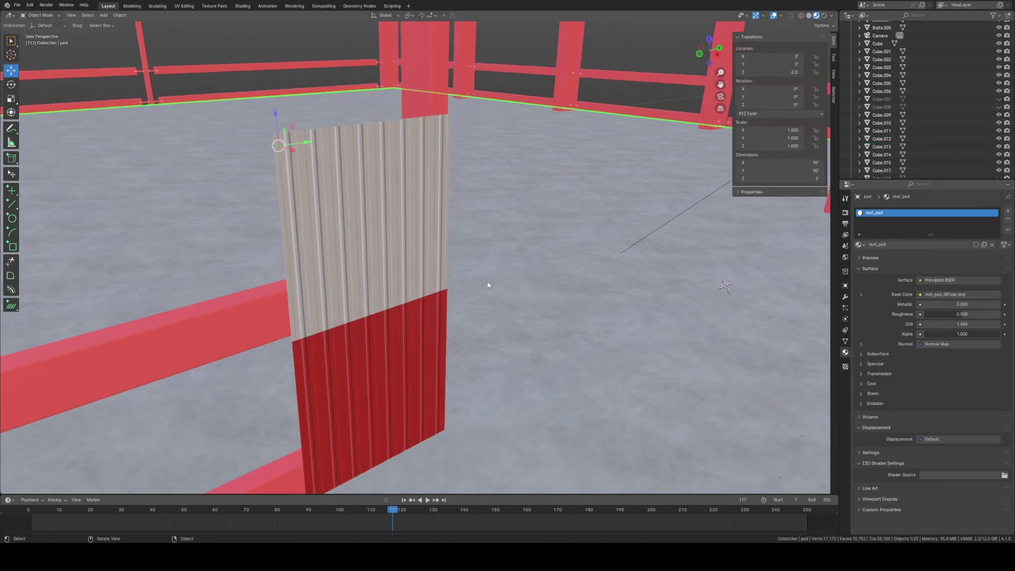
# - Select the light grey upper panel and stretch its Z dimension to about 26 ft in right orthographic view
pyautogui.moveTo(471, 275); pyautogui.dragTo(379, 253, button='middle')
pyautogui.click(360, 215)
pyautogui.moveTo(363, 216); pyautogui.dragTo(460, 216, button='middle')
pyautogui.keyDown('shift'); pyautogui.moveTo(459, 216); pyautogui.dragTo(482, 299, button='middle'); pyautogui.keyUp('shift')
pyautogui.scroll(4, 484, 283)
pyautogui.scroll(-8, 485, 281)
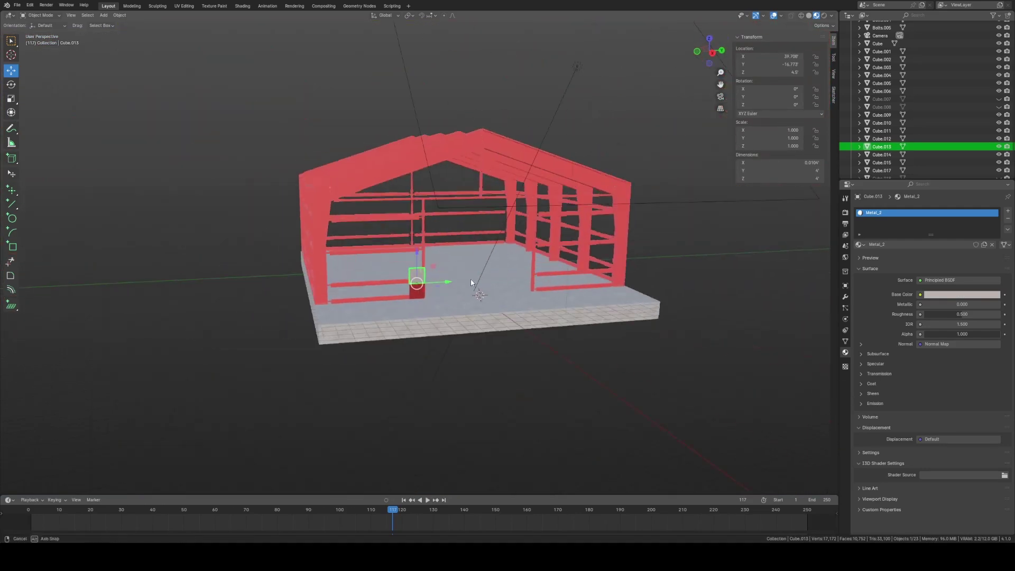
pyautogui.click(710, 54)
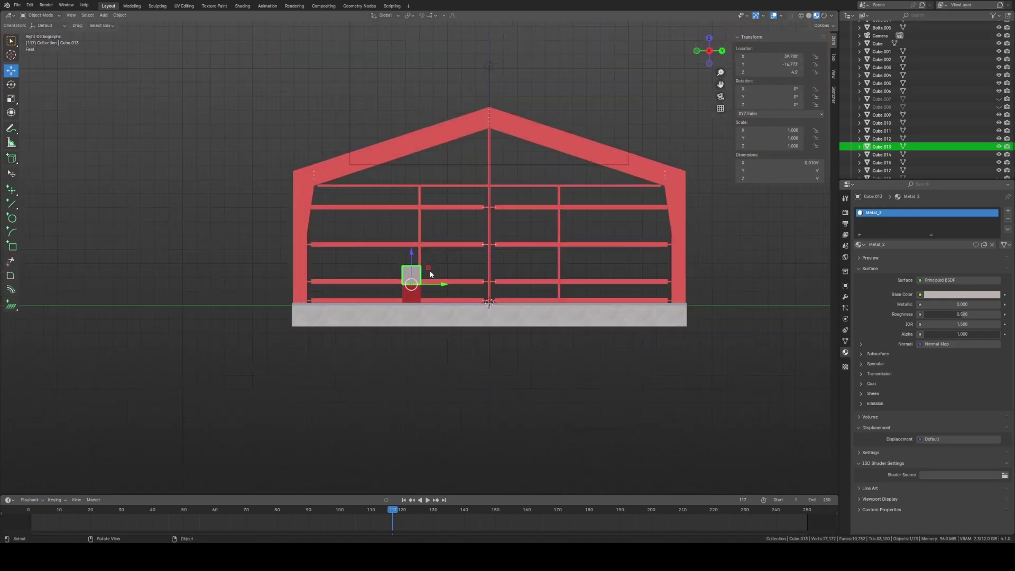
pyautogui.scroll(5, 426, 270)
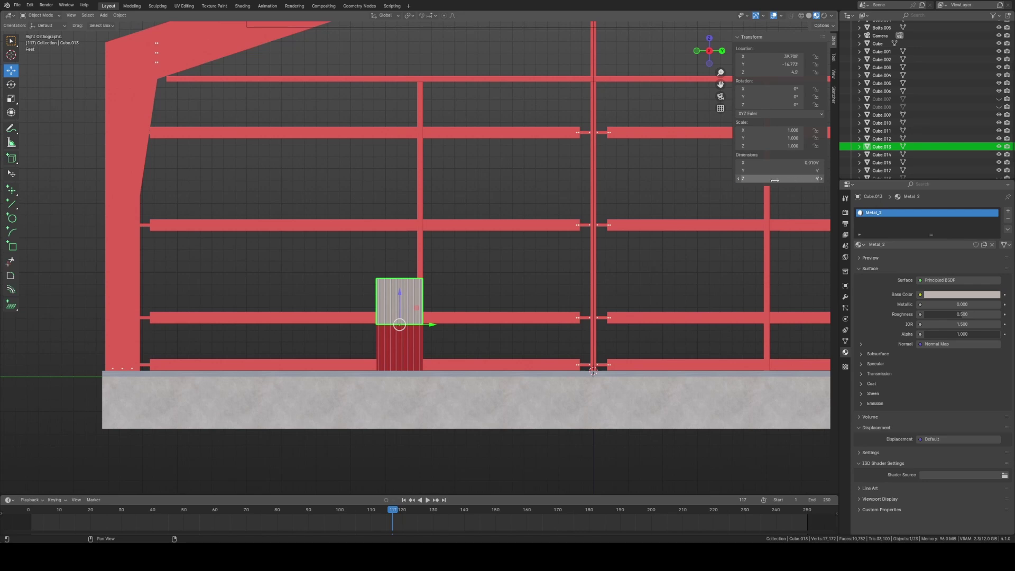
pyautogui.moveTo(774, 180); pyautogui.dragTo(825, 180)
pyautogui.scroll(3, 560, 170)
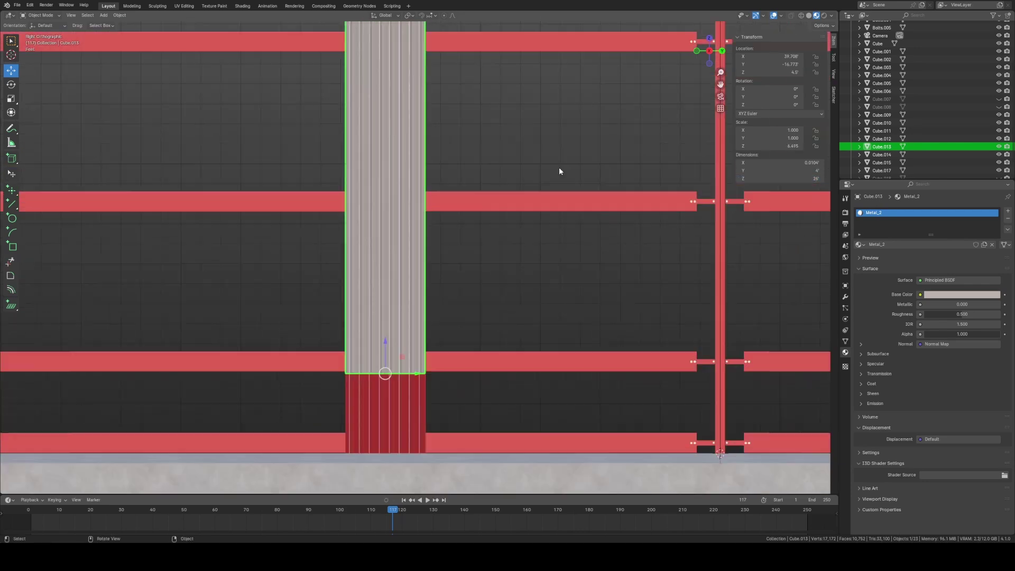
# - Extend the light grey panel's Z dimension to about 39.4 ft so it rises past the sloping roof beam
pyautogui.scroll(-5, 560, 168)
pyautogui.moveTo(535, 113); pyautogui.dragTo(535, 126, button='middle')
pyautogui.scroll(1, 534, 125)
pyautogui.click(710, 54)
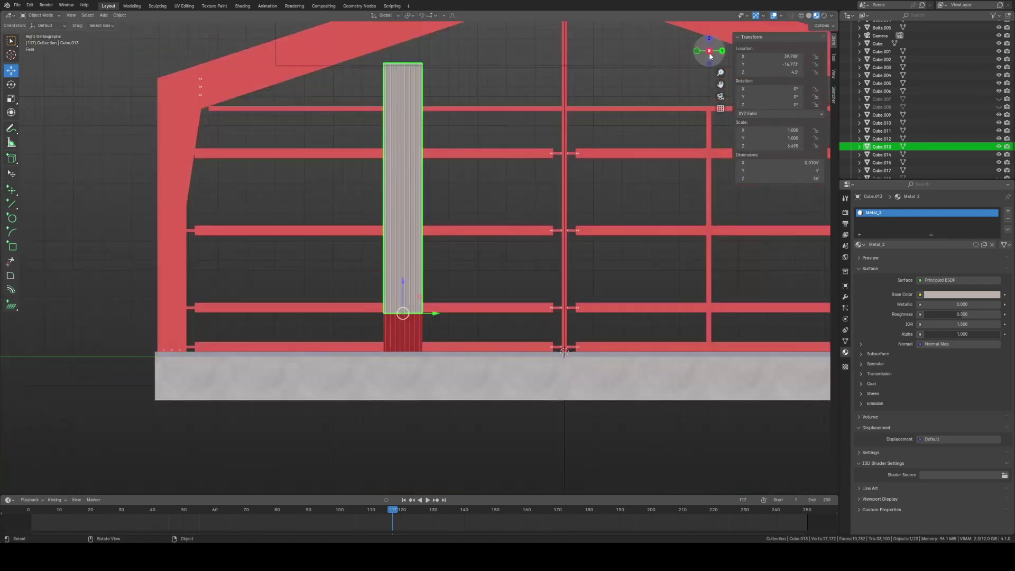
pyautogui.moveTo(711, 57); pyautogui.dragTo(523, 91)
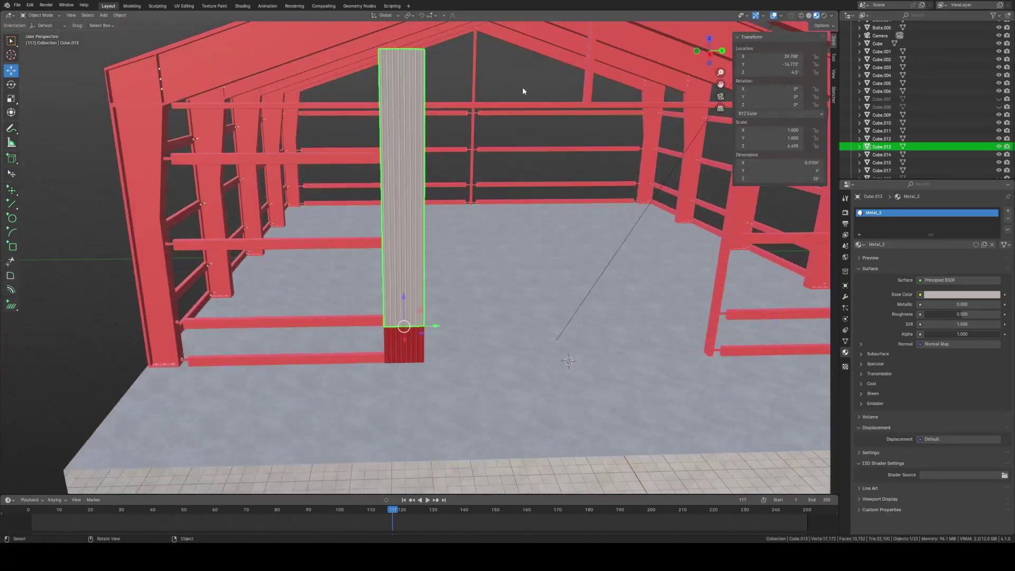
pyautogui.click(709, 55)
pyautogui.keyDown('shift'); pyautogui.moveTo(557, 128); pyautogui.dragTo(506, 346, button='middle'); pyautogui.keyUp('shift')
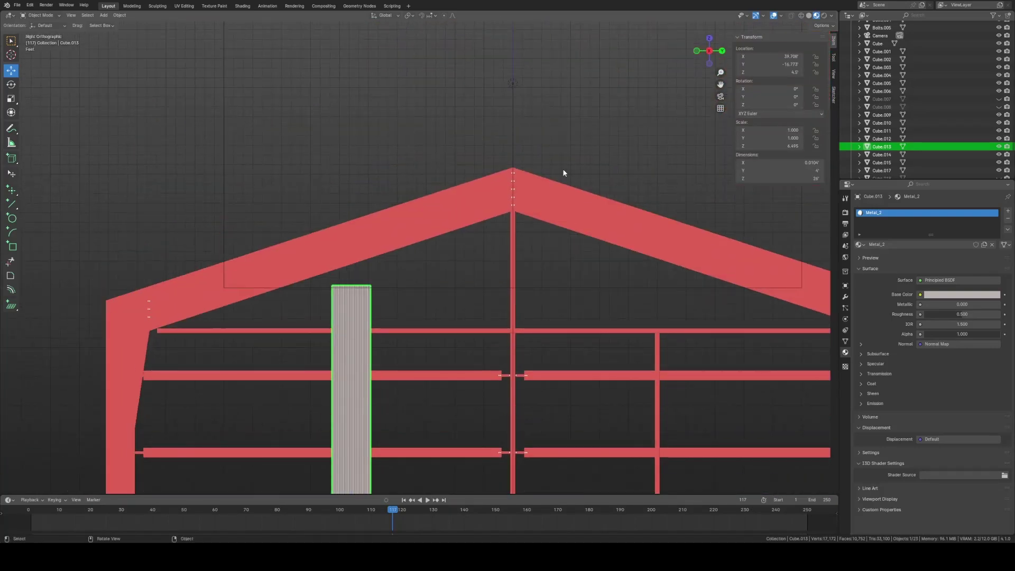
pyautogui.moveTo(777, 179); pyautogui.dragTo(846, 179)
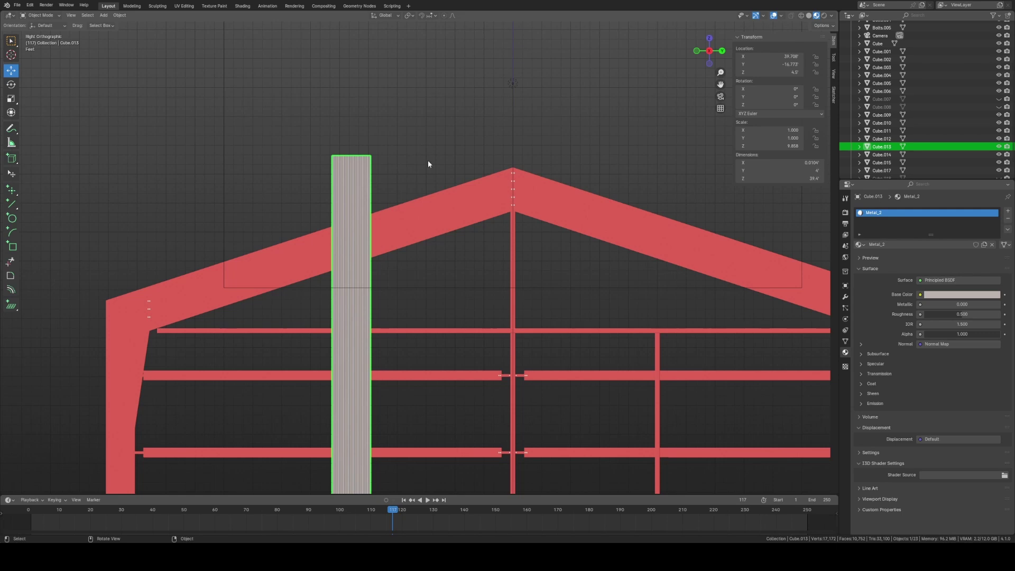
pyautogui.scroll(1, 399, 270)
pyautogui.scroll(-2, 380, 314)
# - Examine the tall grey panel against the whole building frame, and select the short red panel at its base
pyautogui.moveTo(381, 314); pyautogui.dragTo(486, 388, button='middle')
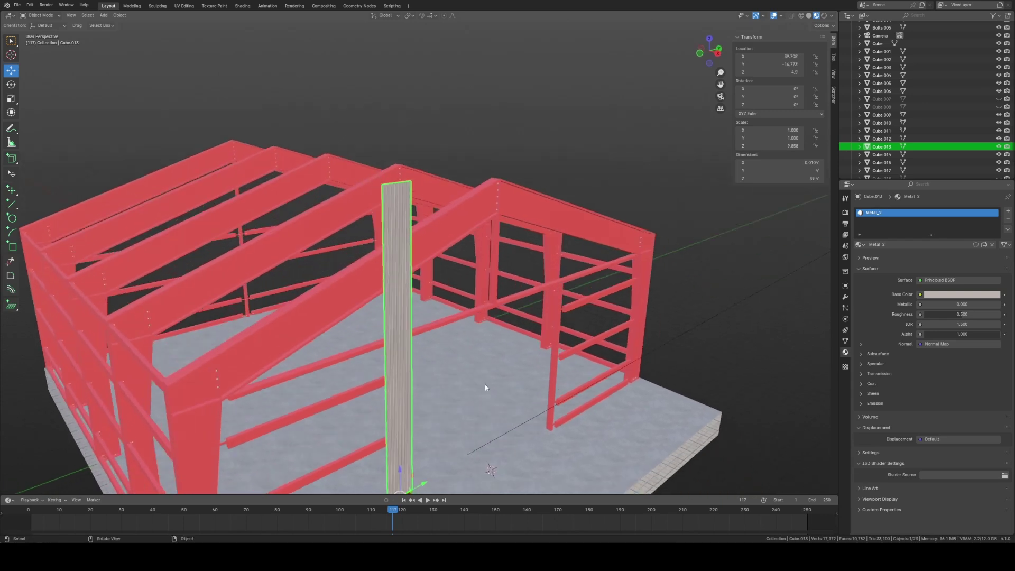
pyautogui.moveTo(653, 368); pyautogui.dragTo(595, 395, button='middle')
pyautogui.click(132, 174)
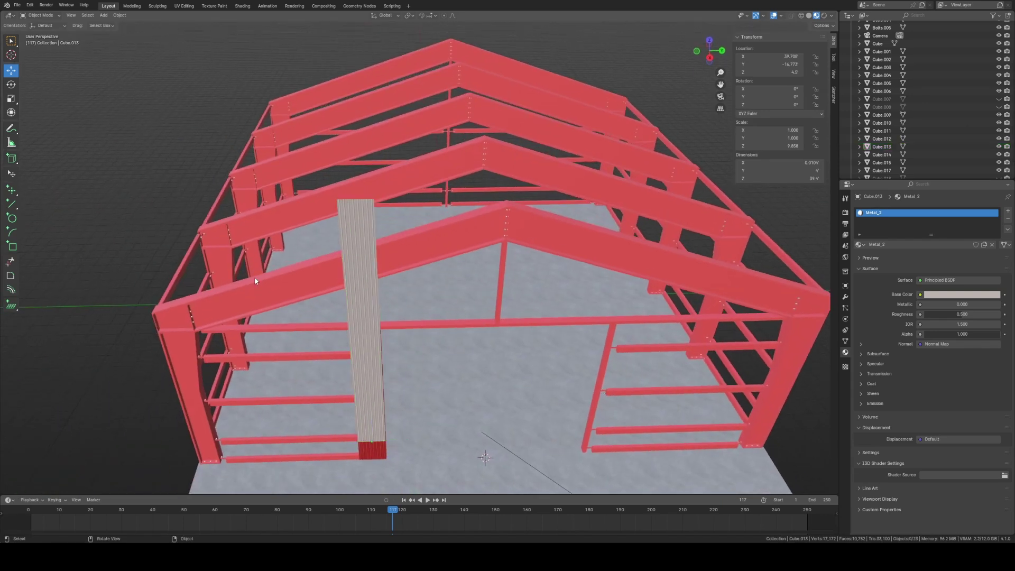
pyautogui.moveTo(269, 317); pyautogui.dragTo(329, 324, button='middle')
pyautogui.moveTo(373, 397); pyautogui.dragTo(550, 387, button='middle')
pyautogui.scroll(-4, 514, 352)
pyautogui.scroll(4, 503, 347)
pyautogui.click(508, 392)
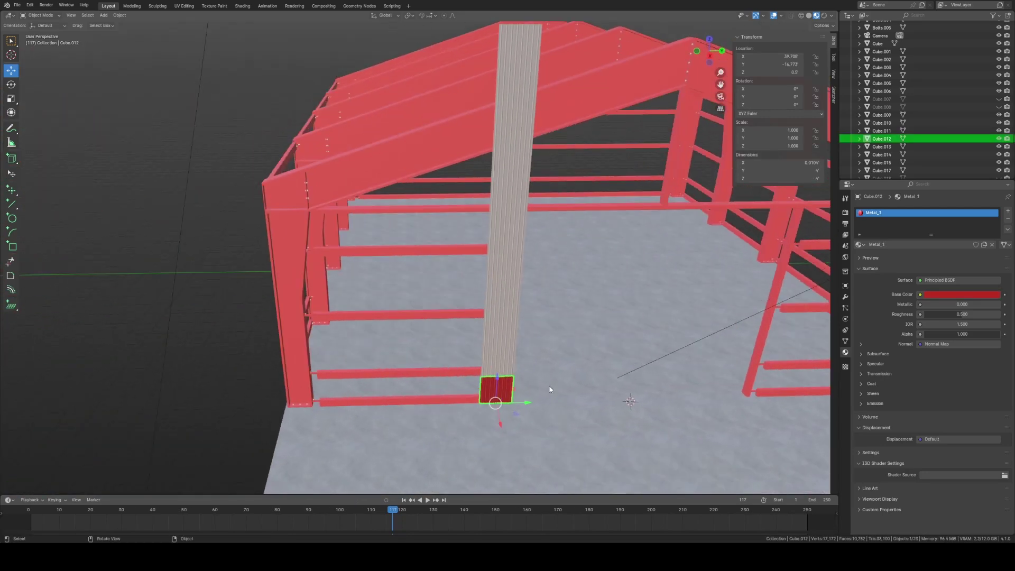
# - Apply rotation and scale to the tall light grey panel and leave nothing selected
pyautogui.click(509, 276)
pyautogui.hotkey('ctrl', 'a')
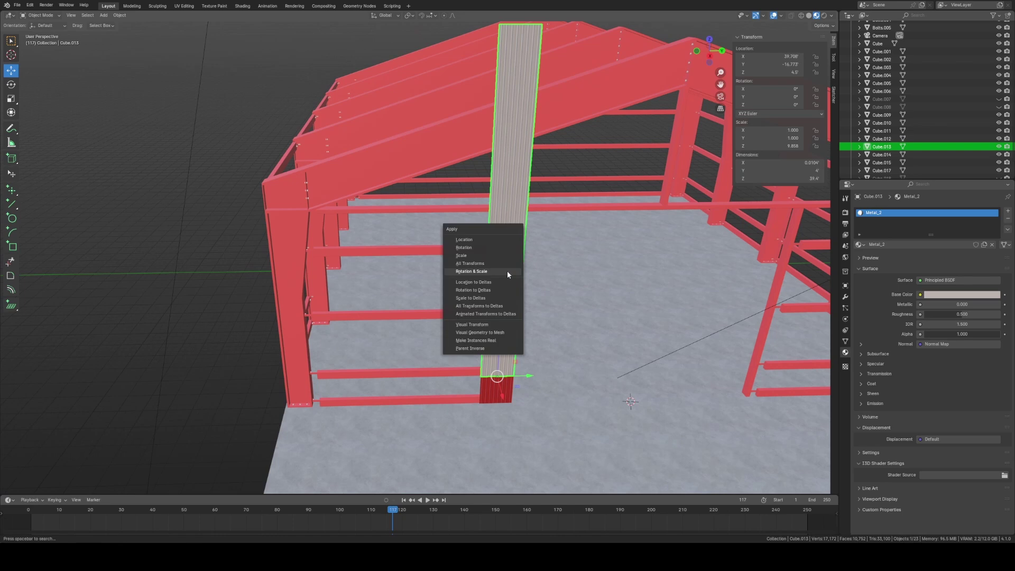
pyautogui.click(507, 271)
pyautogui.click(286, 97)
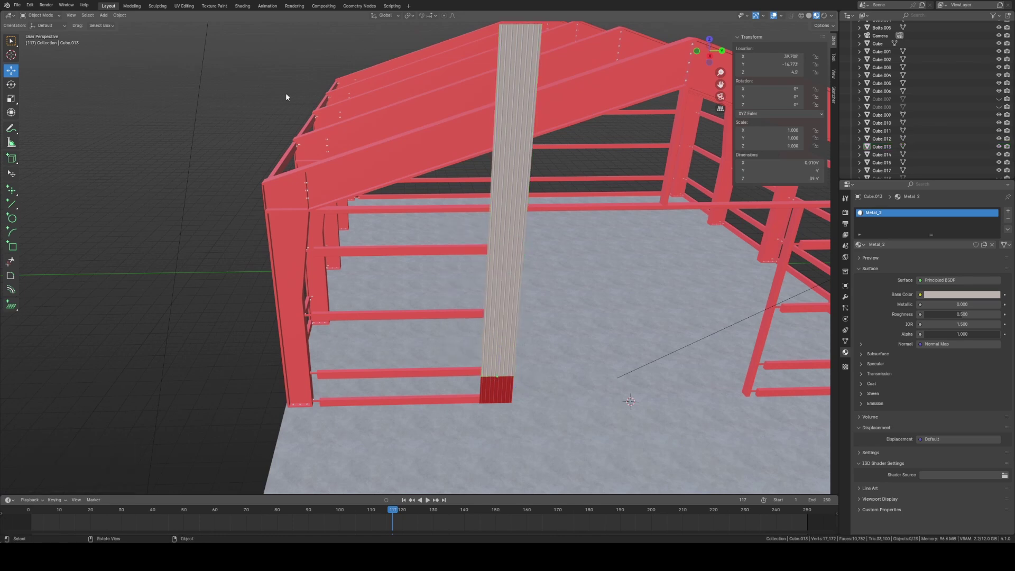
# - Turn on the Face Orientation overlay and inspect the bolted ridge plate on the end frame for reversed faces
pyautogui.scroll(-6, 501, 70)
pyautogui.moveTo(534, 259); pyautogui.dragTo(659, 283, button='middle')
pyautogui.scroll(5, 541, 211)
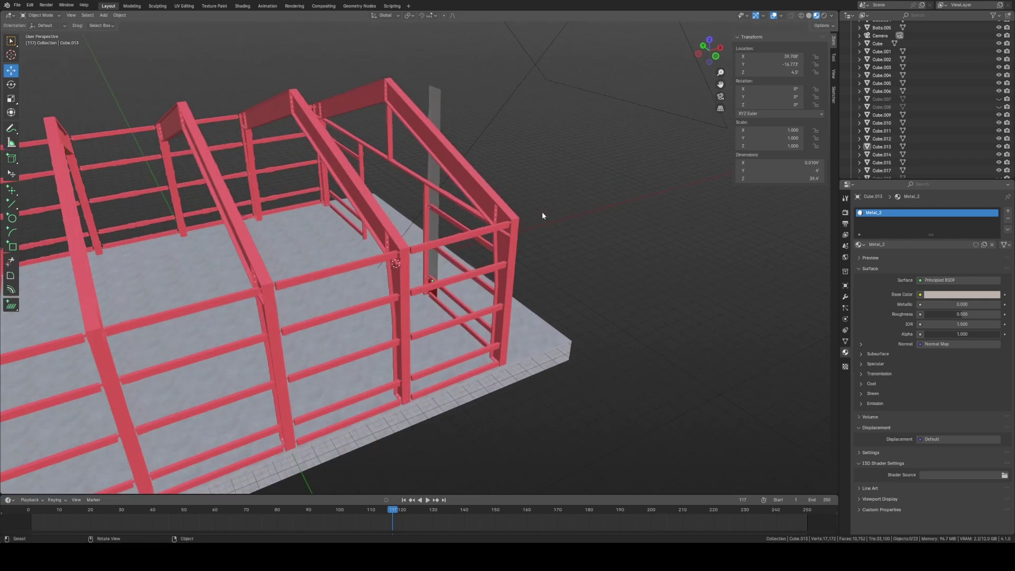
pyautogui.keyDown('shift'); pyautogui.moveTo(503, 164); pyautogui.dragTo(457, 264, button='middle'); pyautogui.keyUp('shift')
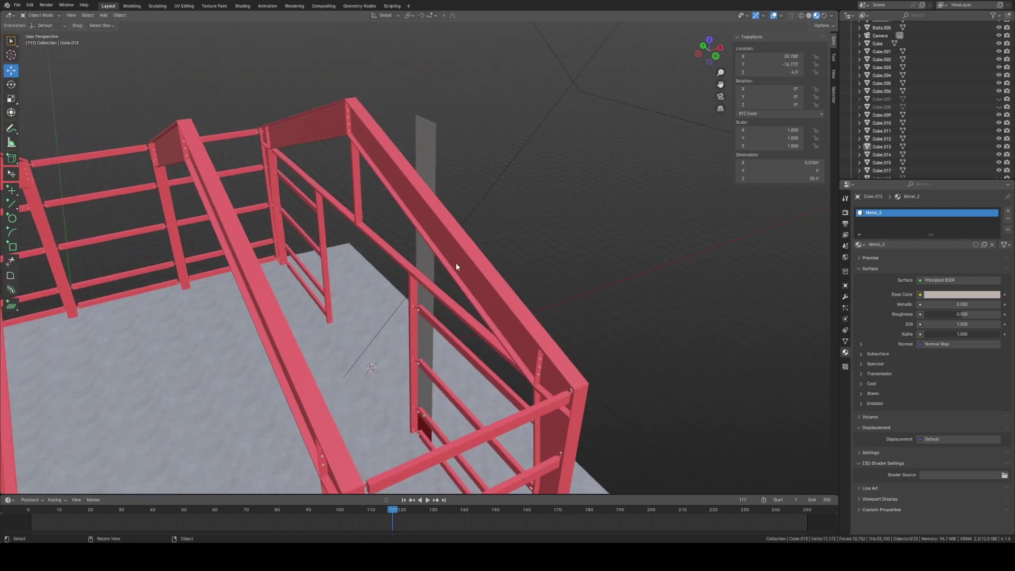
pyautogui.click(783, 16)
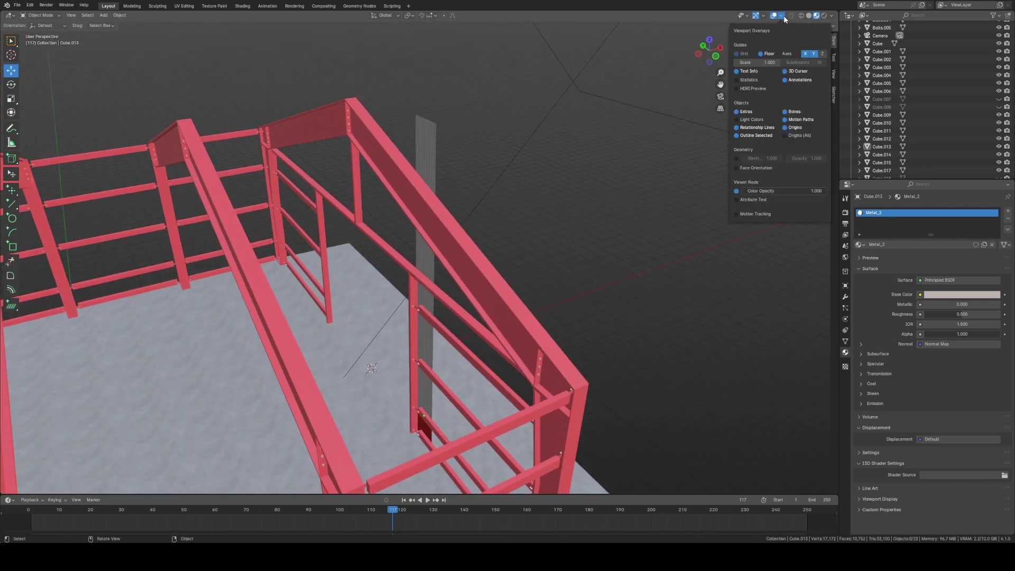
pyautogui.click(738, 168)
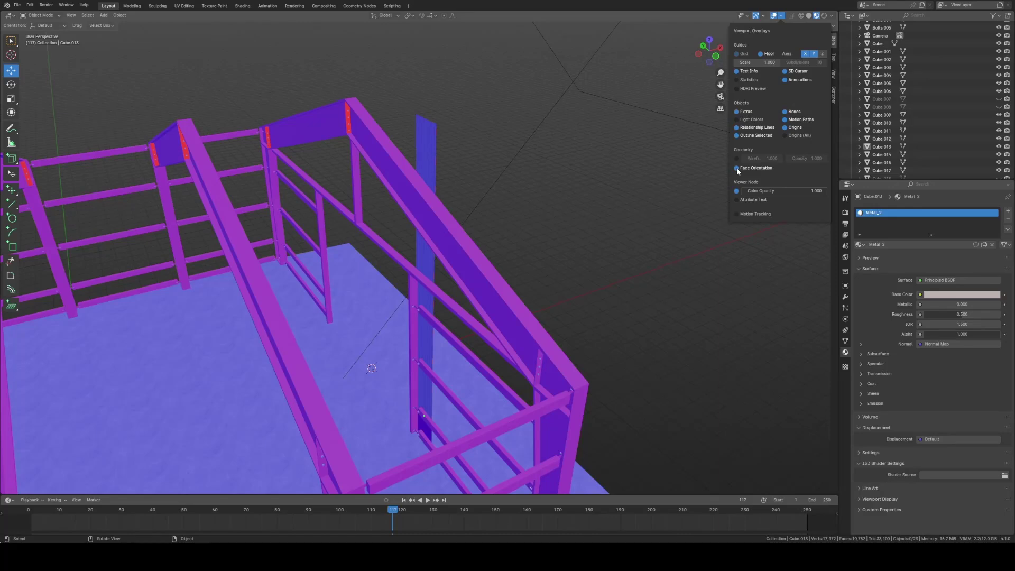
pyautogui.moveTo(430, 245); pyautogui.dragTo(568, 197, button='middle')
pyautogui.keyDown('shift'); pyautogui.moveTo(522, 220); pyautogui.dragTo(475, 238, button='middle'); pyautogui.keyUp('shift')
pyautogui.scroll(4, 475, 238)
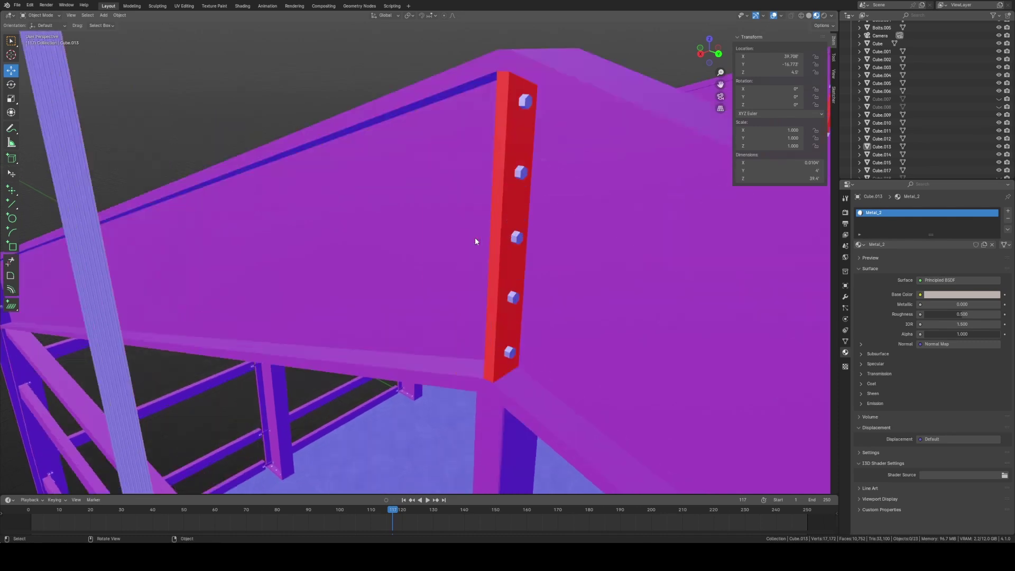
# - Recalculate the normals to the outside for the whole mesh of the end roof frame, then deselect everything
pyautogui.press('Tab')
pyautogui.press('Tab')
pyautogui.click(632, 175)
pyautogui.moveTo(415, 183); pyautogui.dragTo(517, 218, button='middle')
pyautogui.press('Tab')
pyautogui.scroll(-4, 494, 210)
pyautogui.scroll(5, 518, 225)
pyautogui.press('a')
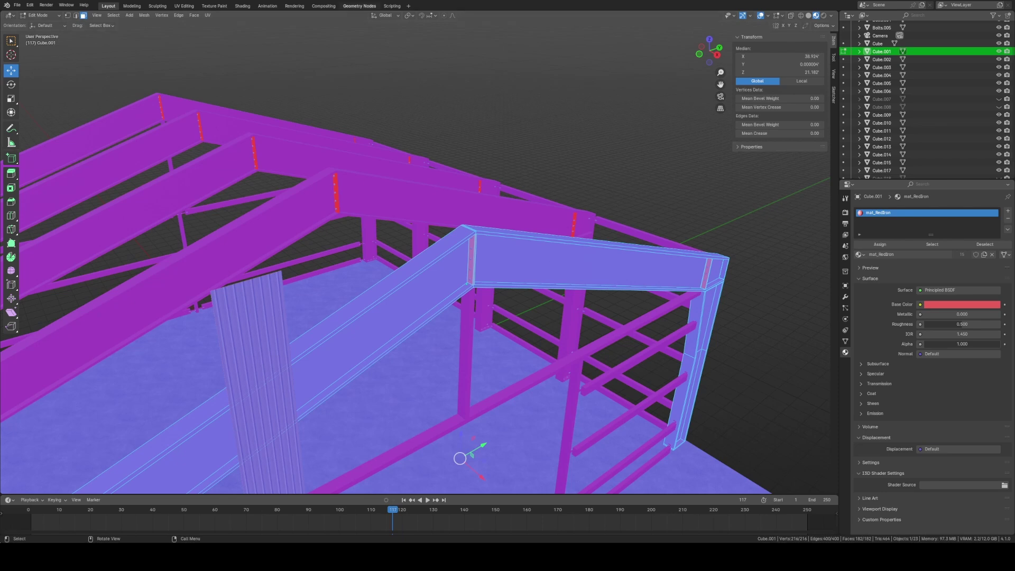
pyautogui.click(145, 16)
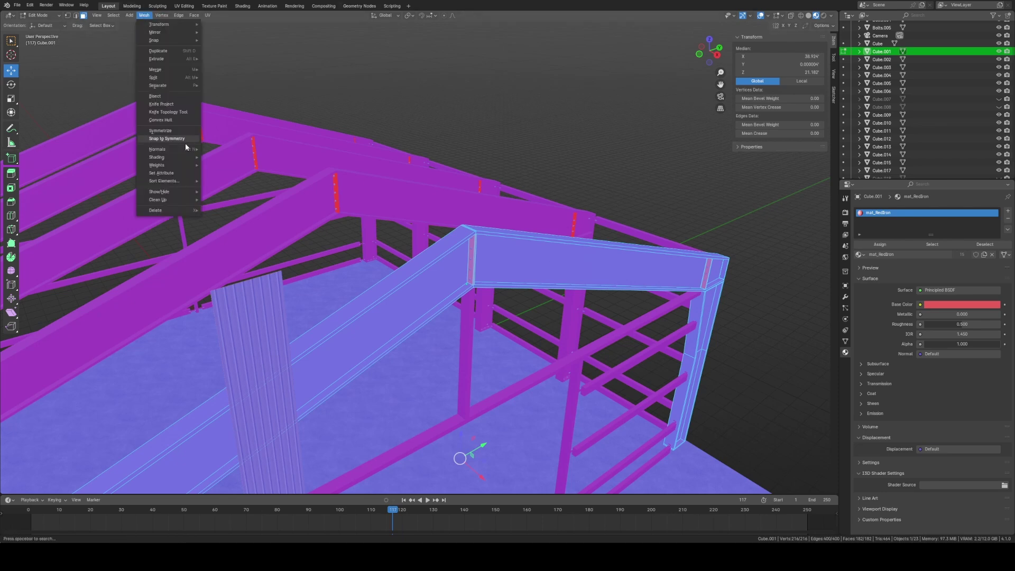
pyautogui.moveTo(176, 148)
pyautogui.click(230, 157)
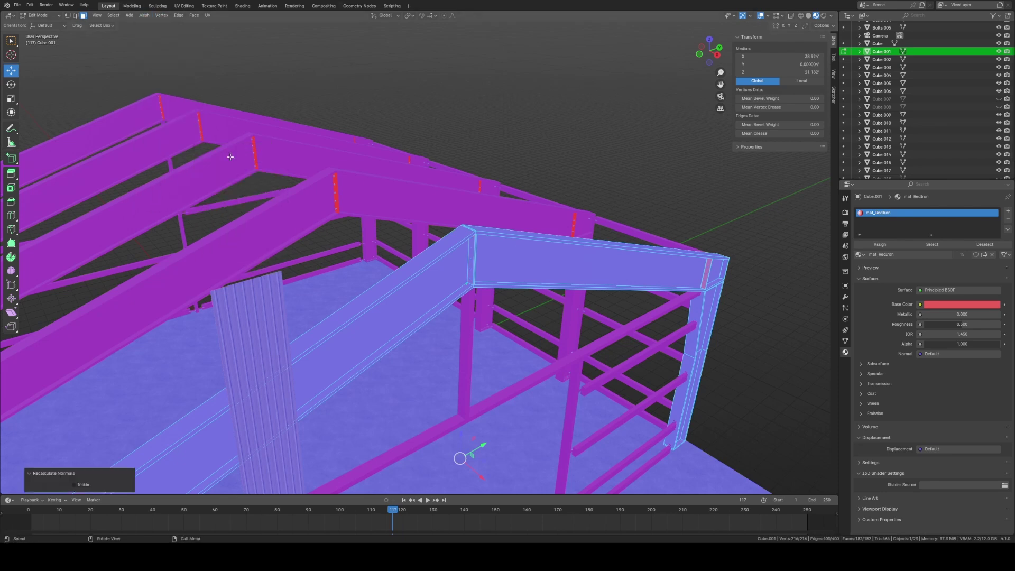
pyautogui.hotkey('alt', 'a')
# - Select the still-reversed face of the bolted connection plate at the end frame's eave joint
pyautogui.moveTo(611, 154); pyautogui.dragTo(294, 191, button='middle')
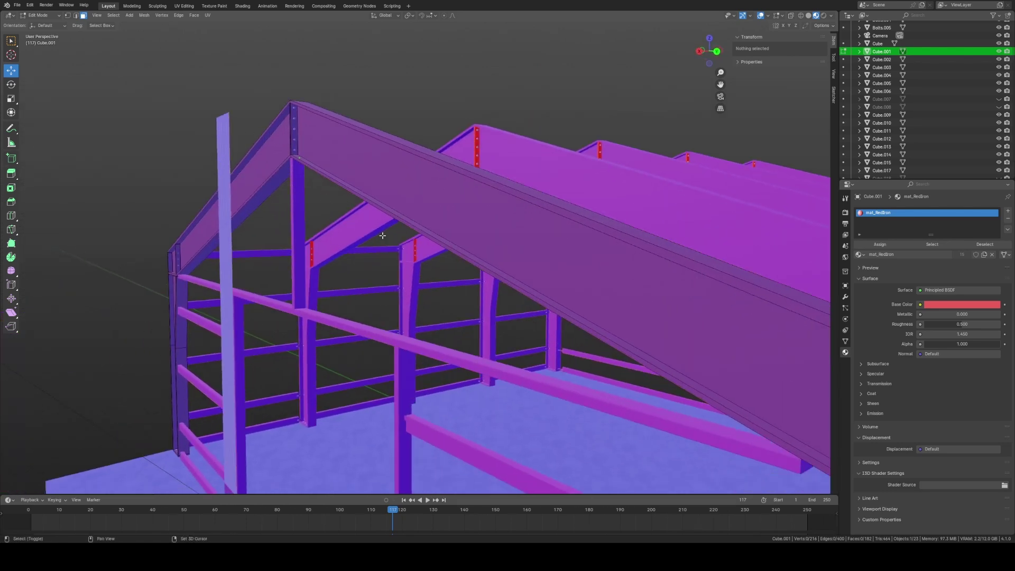
pyautogui.keyDown('shift'); pyautogui.moveTo(383, 235); pyautogui.dragTo(447, 252, button='middle'); pyautogui.keyUp('shift')
pyautogui.scroll(7, 447, 252)
pyautogui.click(341, 319)
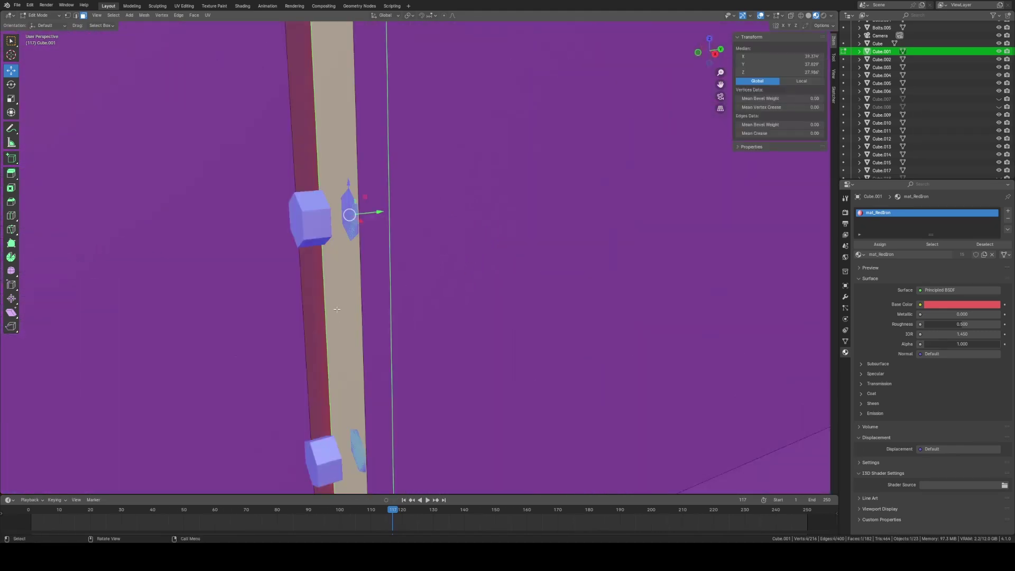